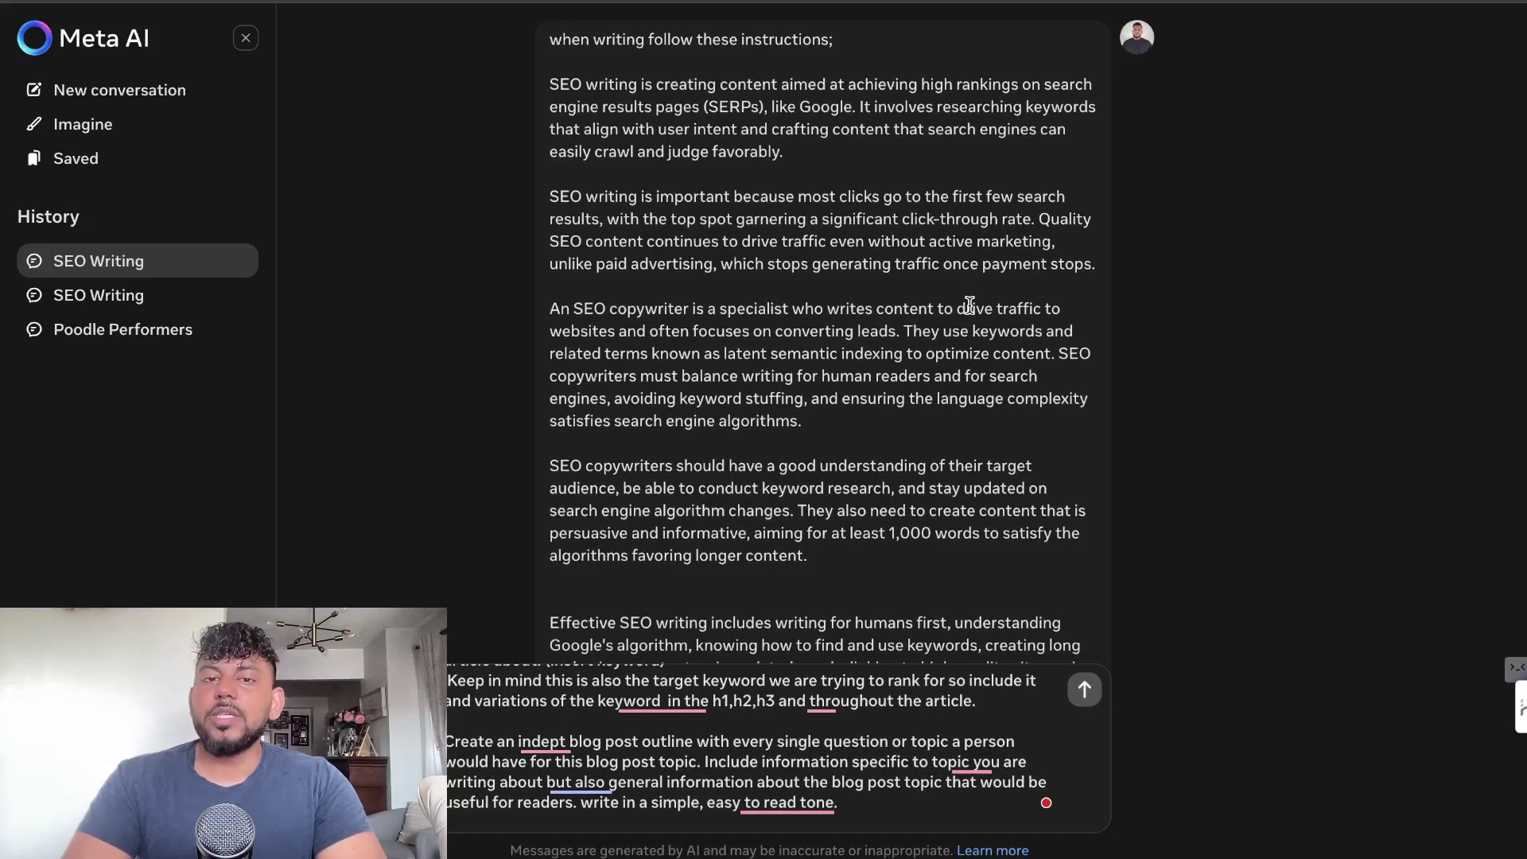
Replace '(insert keyword)' in the outline prompt with 'how to make money with ai'.
scroll(969, 306, "down", 5)
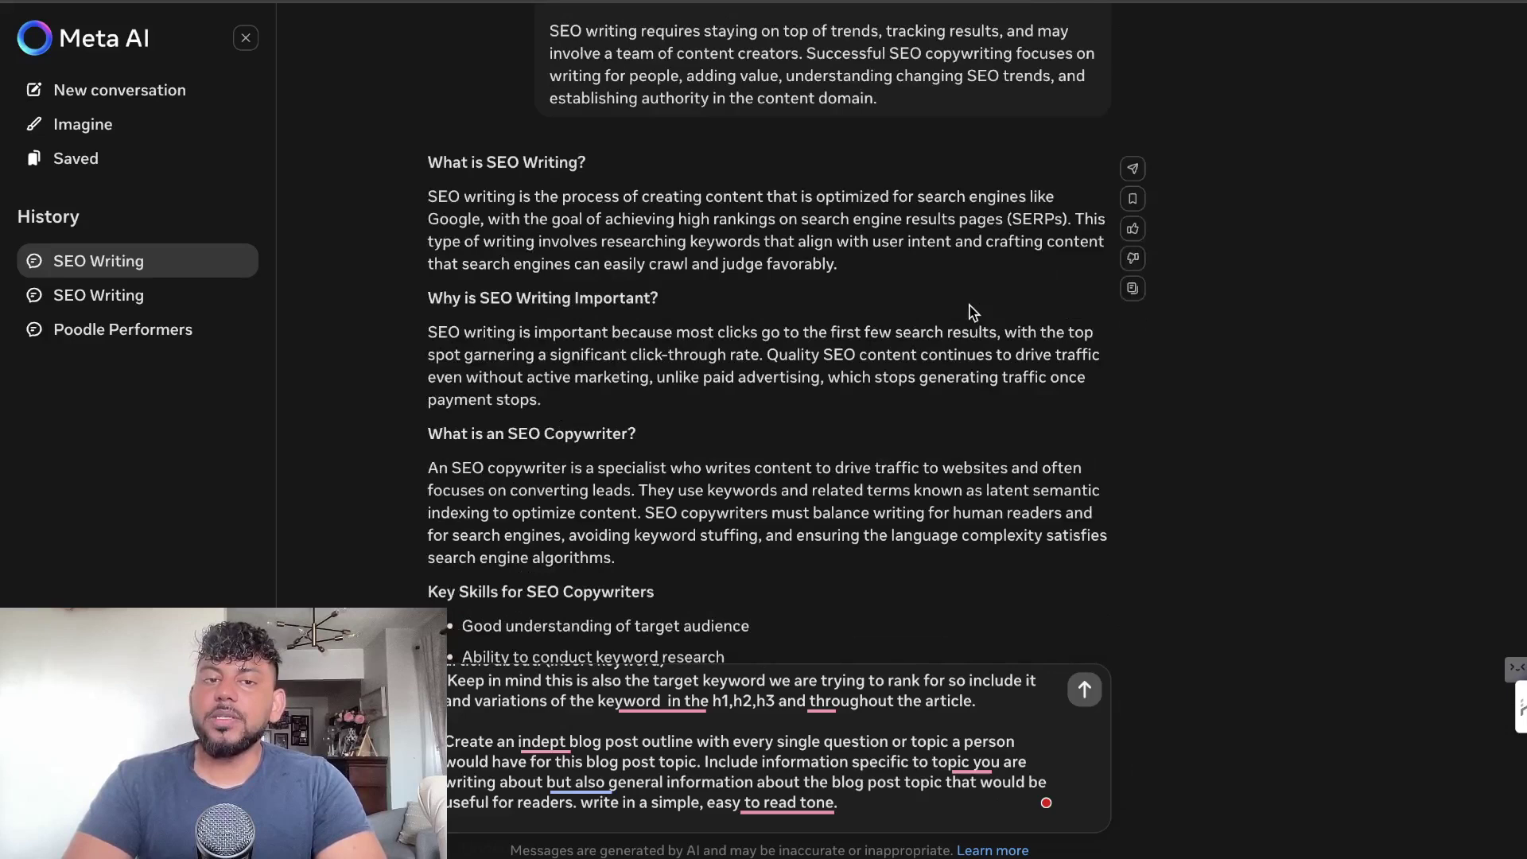
scroll(974, 311, "down", 2)
scroll(973, 311, "down", 1)
scroll(973, 311, "down", 2)
scroll(973, 310, "down", 2)
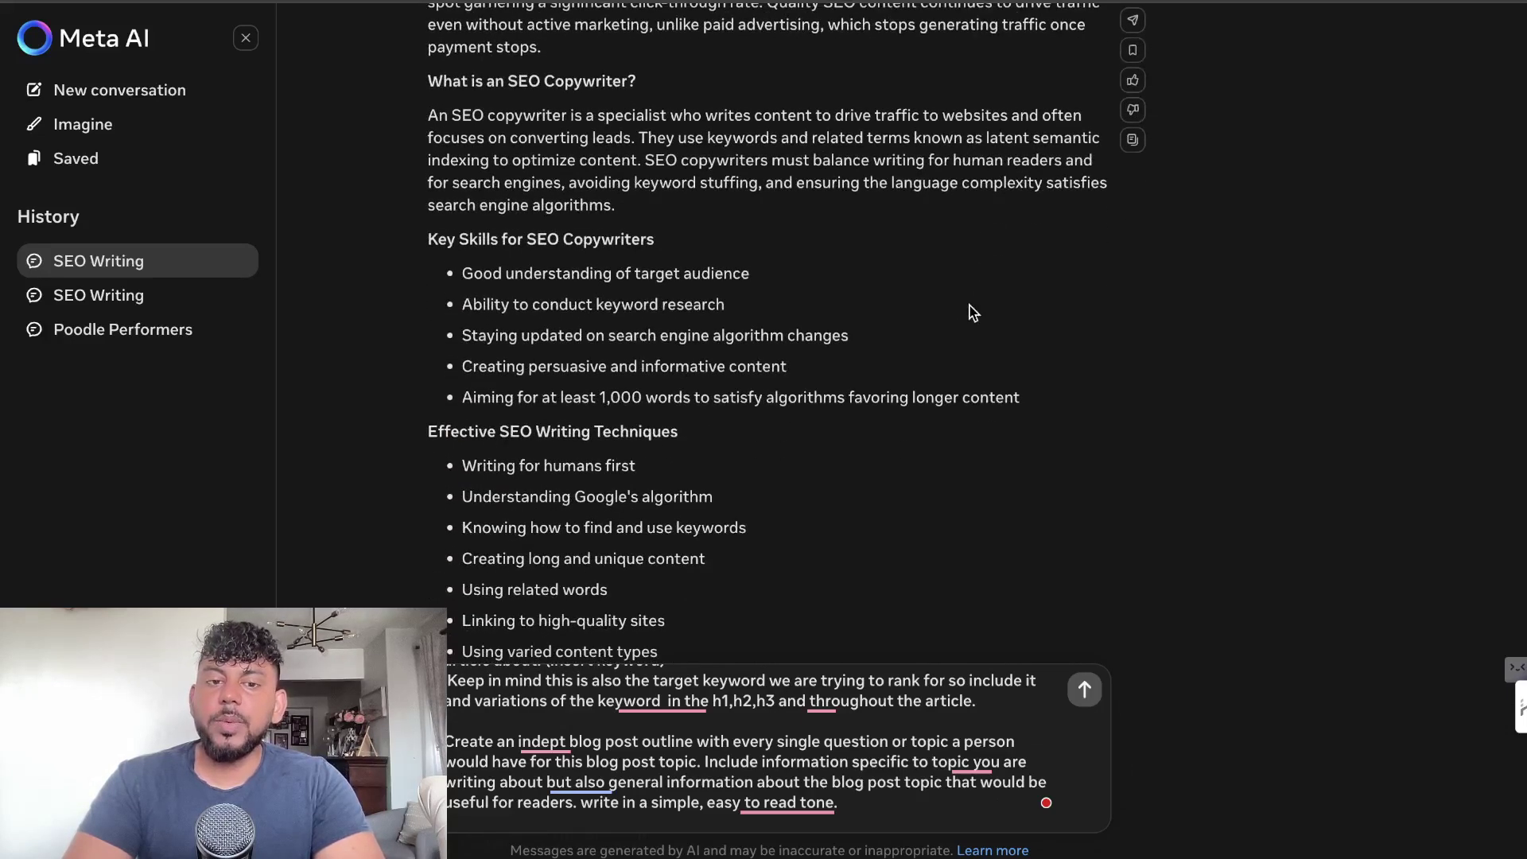
scroll(973, 312, "down", 3)
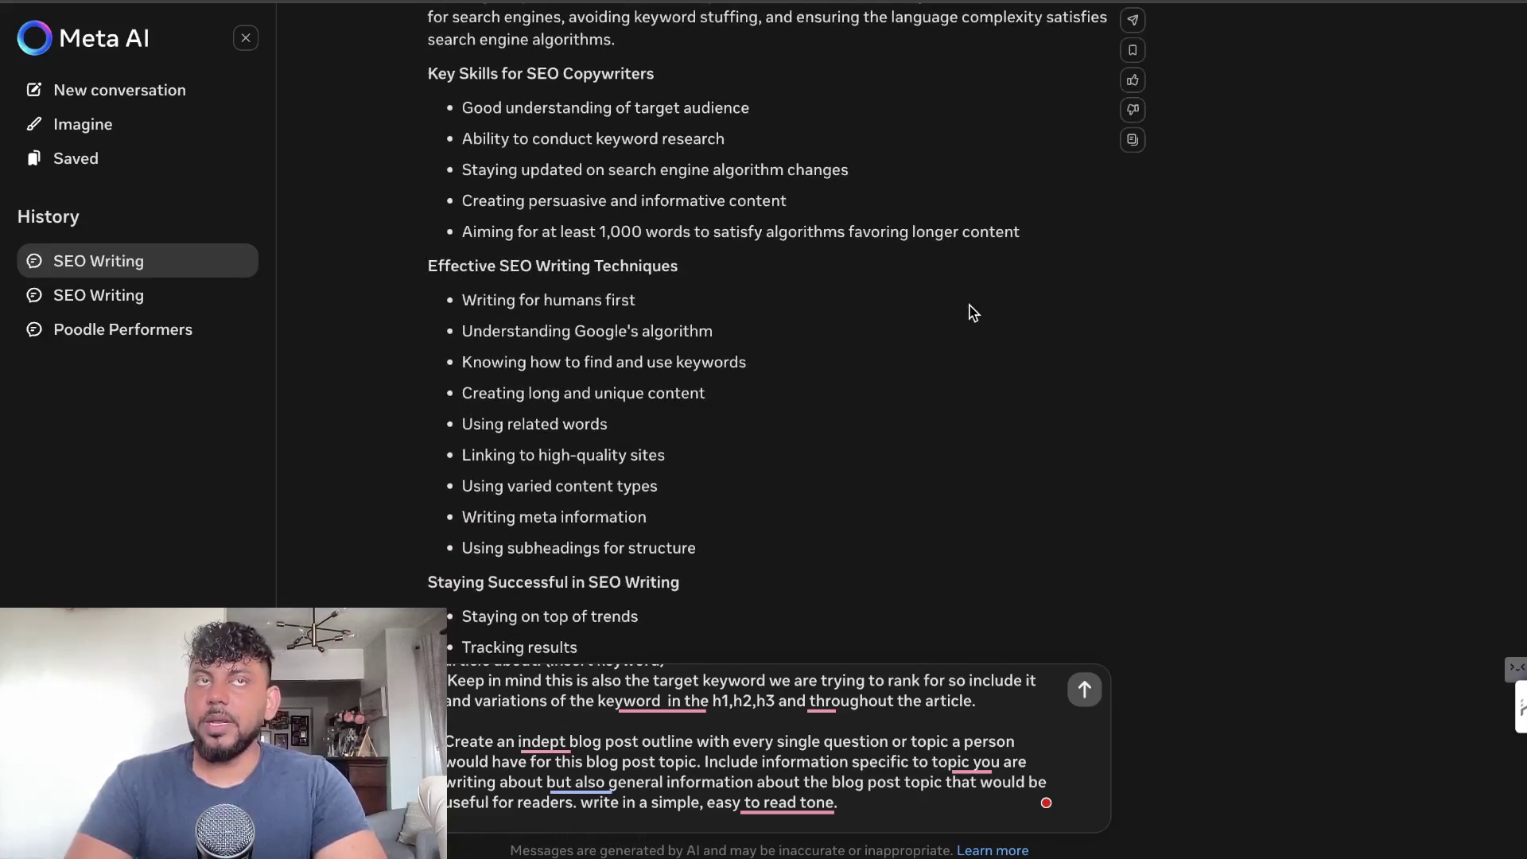
scroll(971, 313, "down", 3)
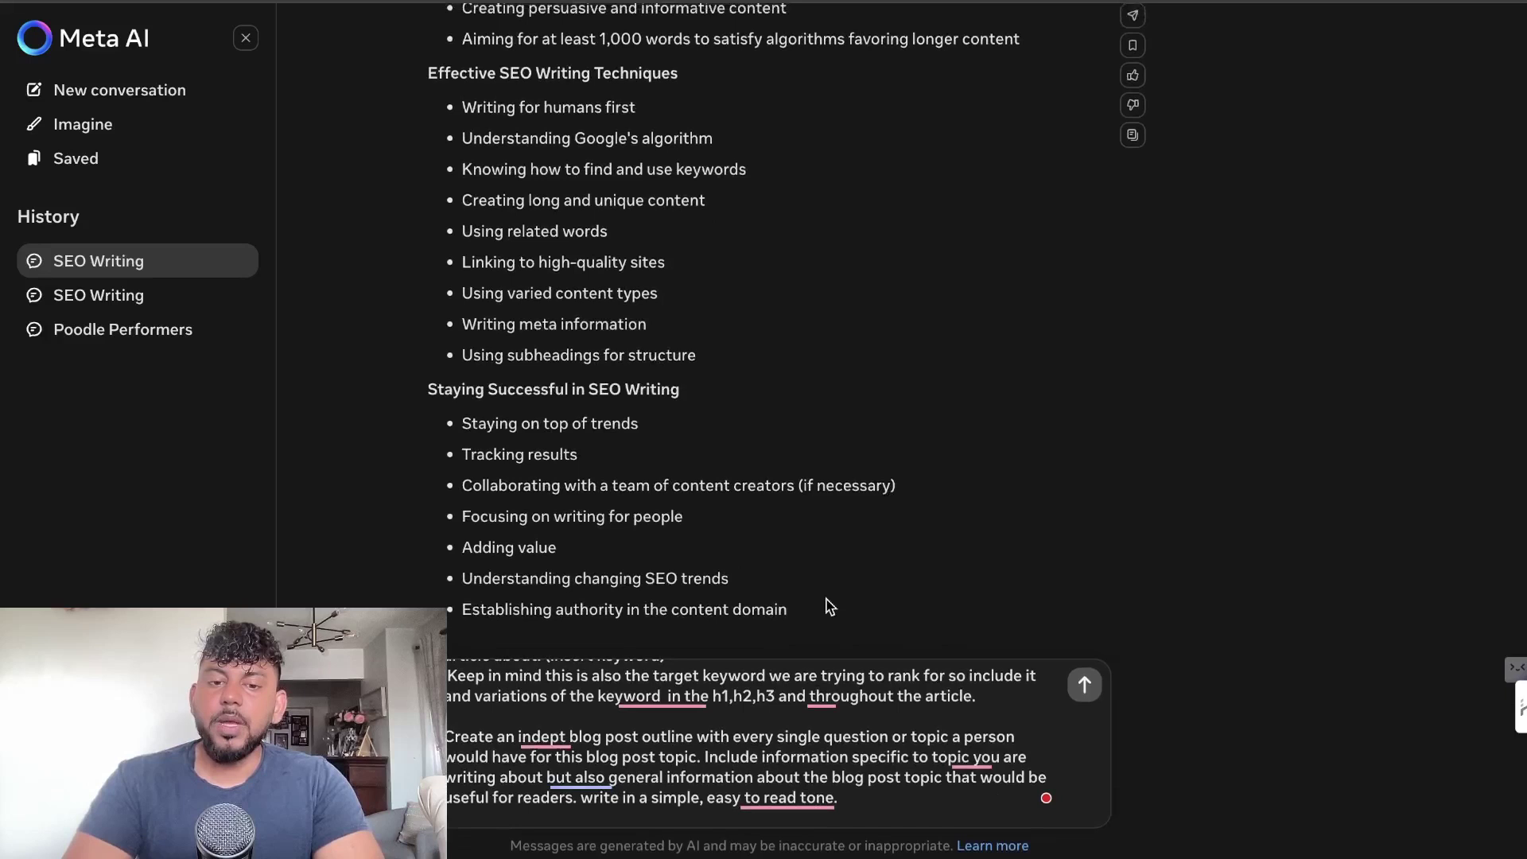
scroll(786, 703, "up", 2)
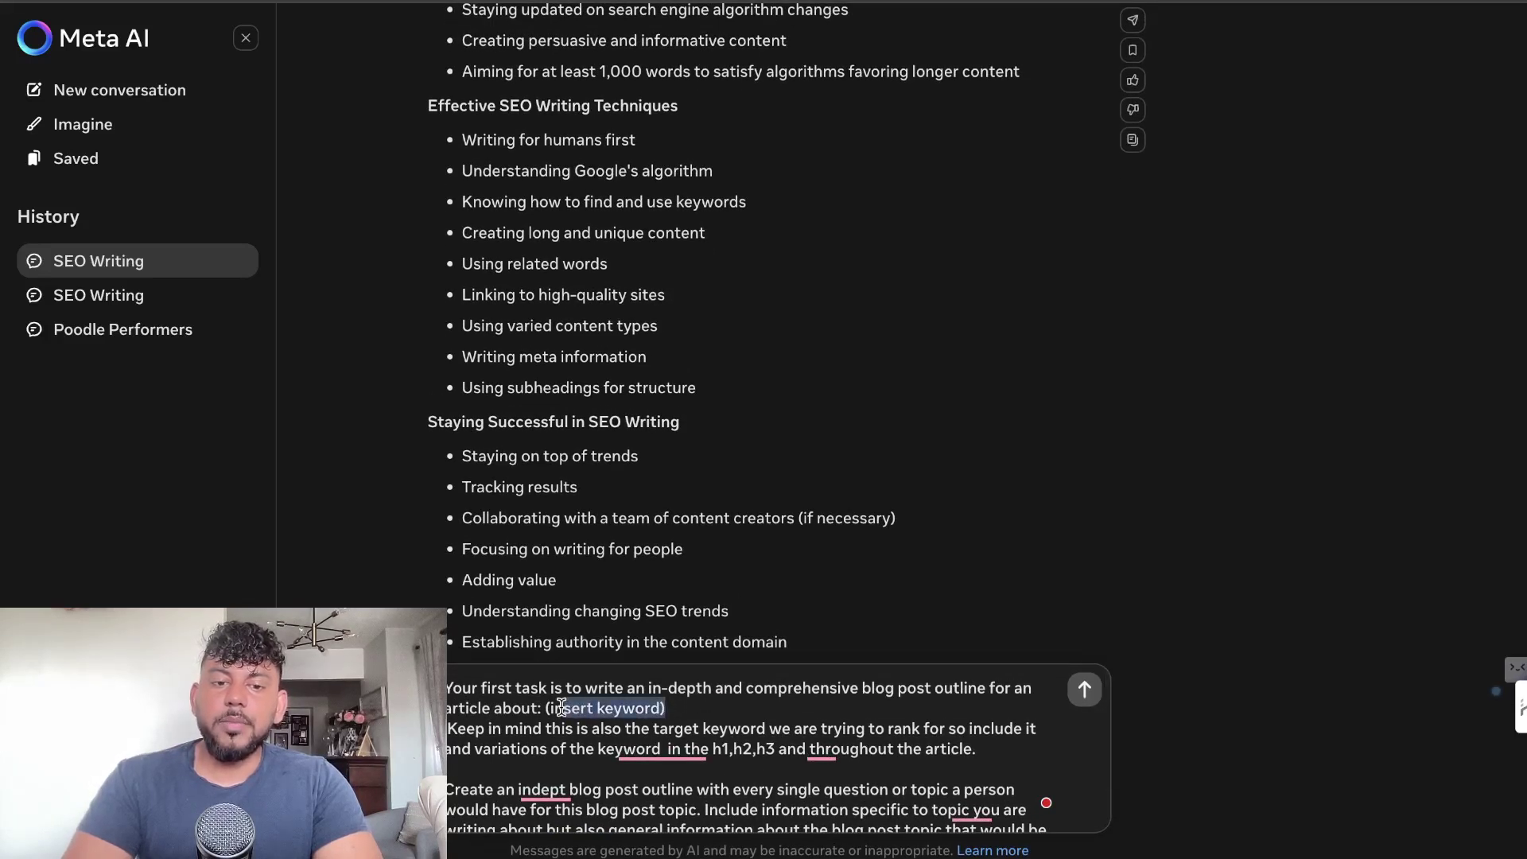
left_click_drag(669, 706, 551, 708)
type("i")
type("how to make money with ai")
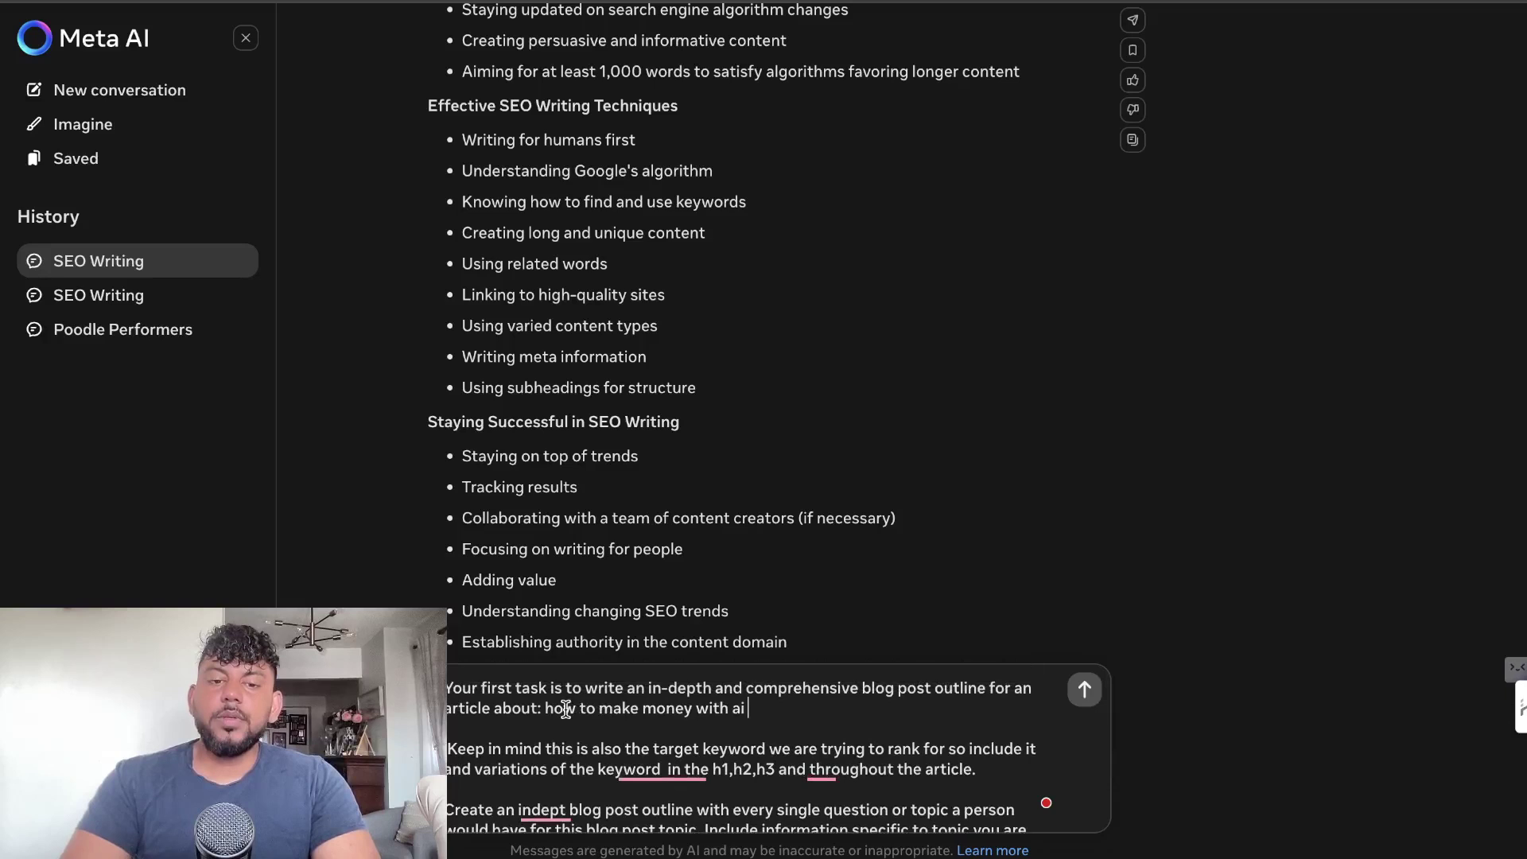
Send the blog outline request for 'how to make money with ai' to Meta AI.
left_click_drag(543, 707, 748, 708)
scroll(740, 740, "down", 1)
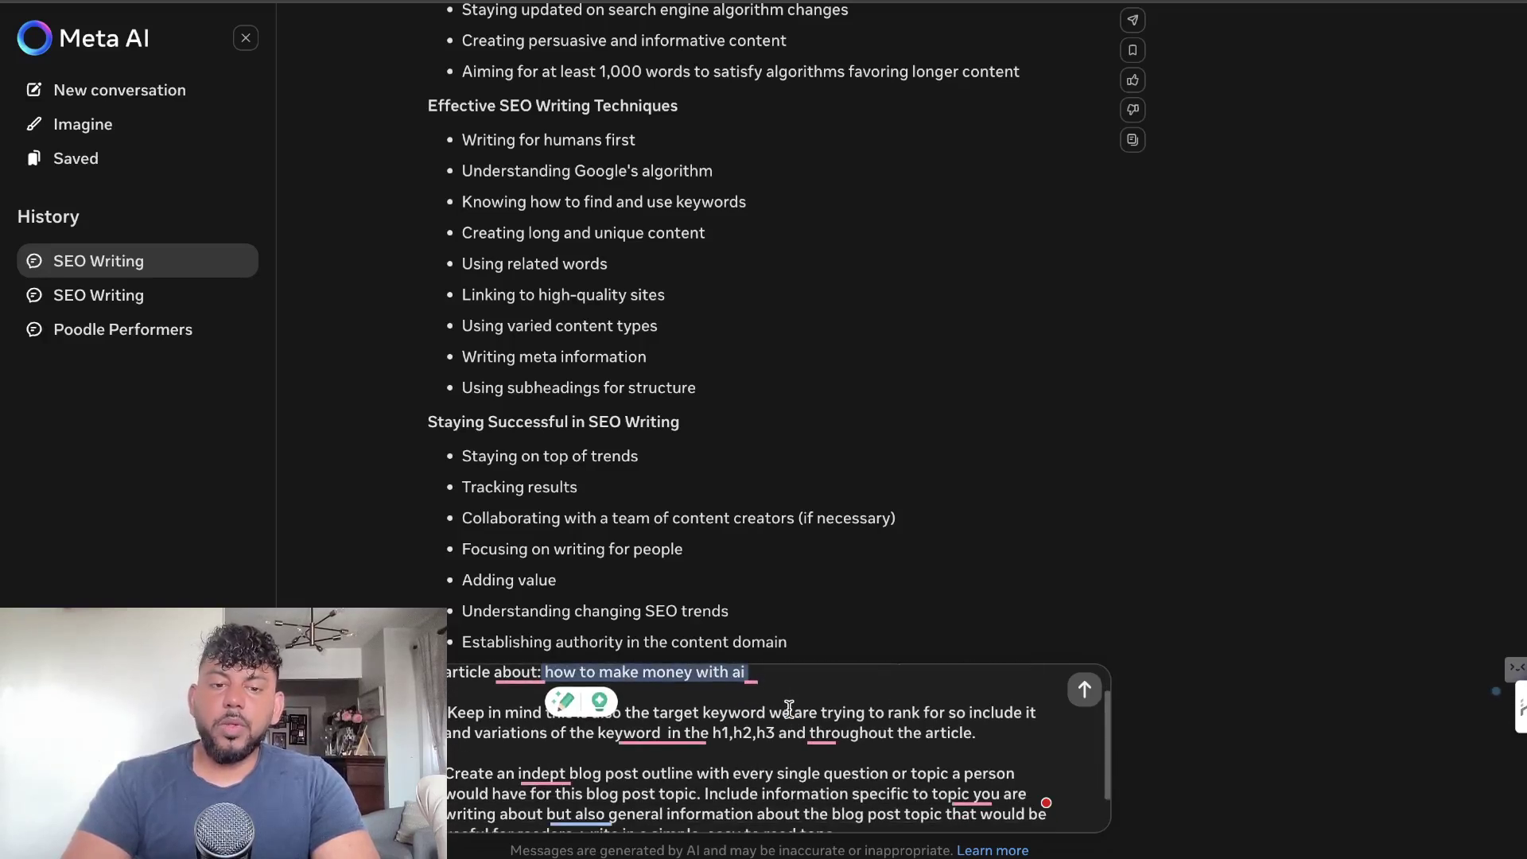
left_click(787, 729)
scroll(700, 743, "down", 1)
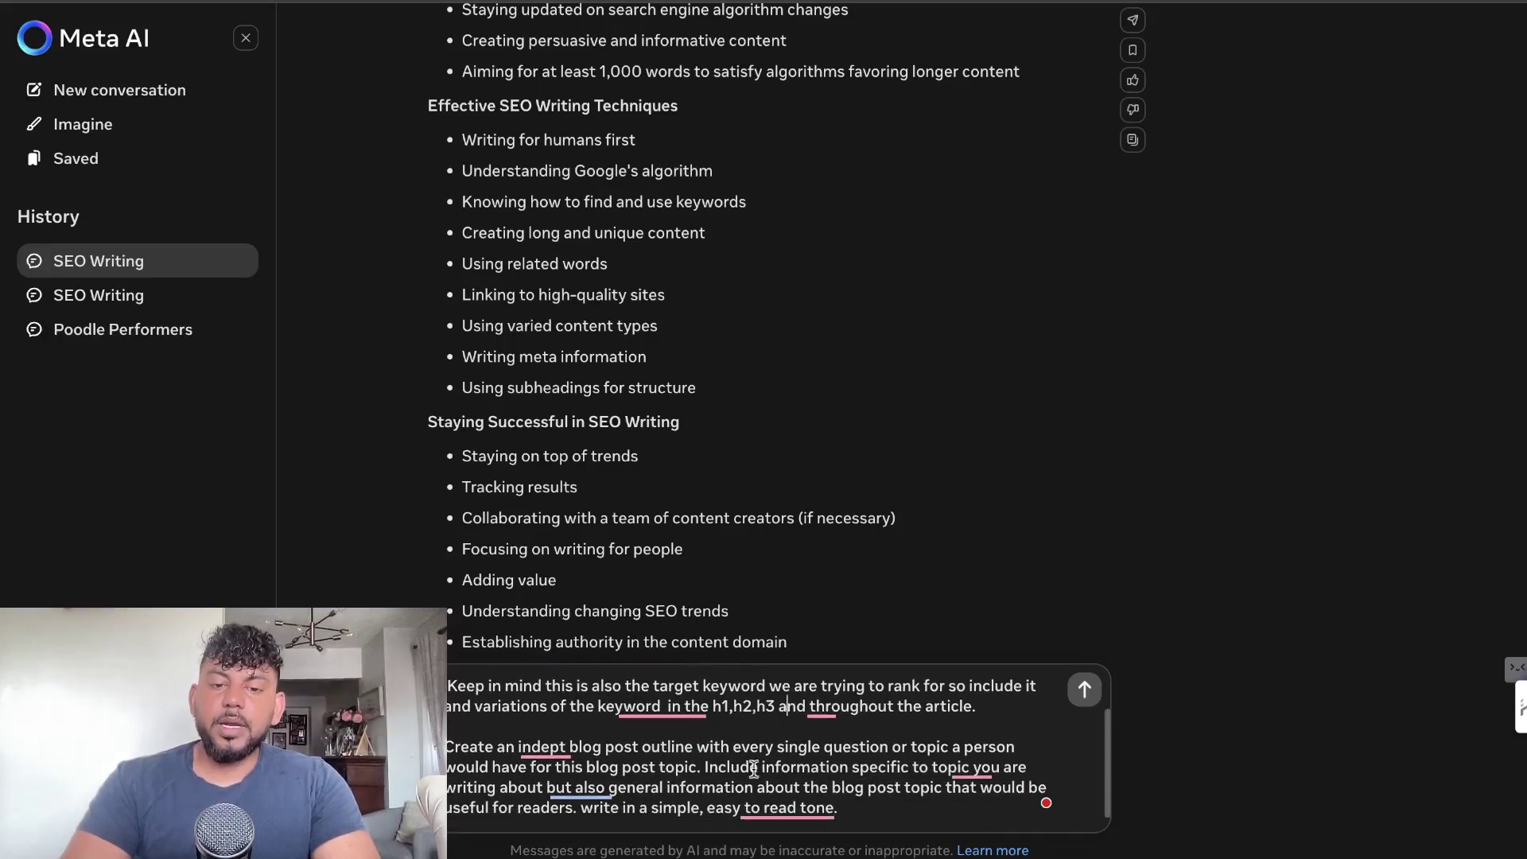
scroll(855, 807, "up", 2)
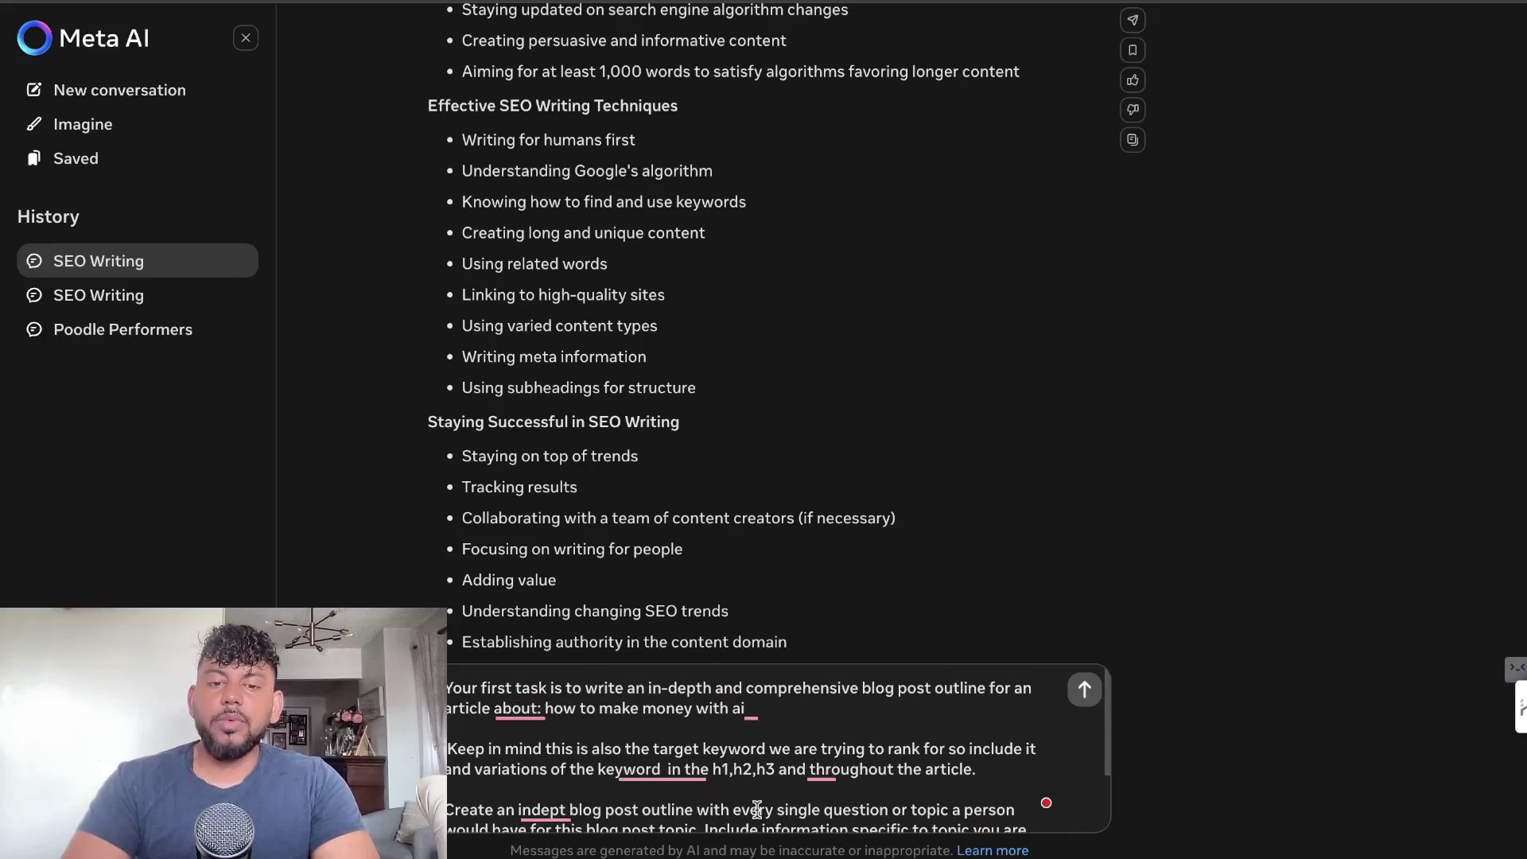
scroll(757, 810, "down", 3)
key("Return")
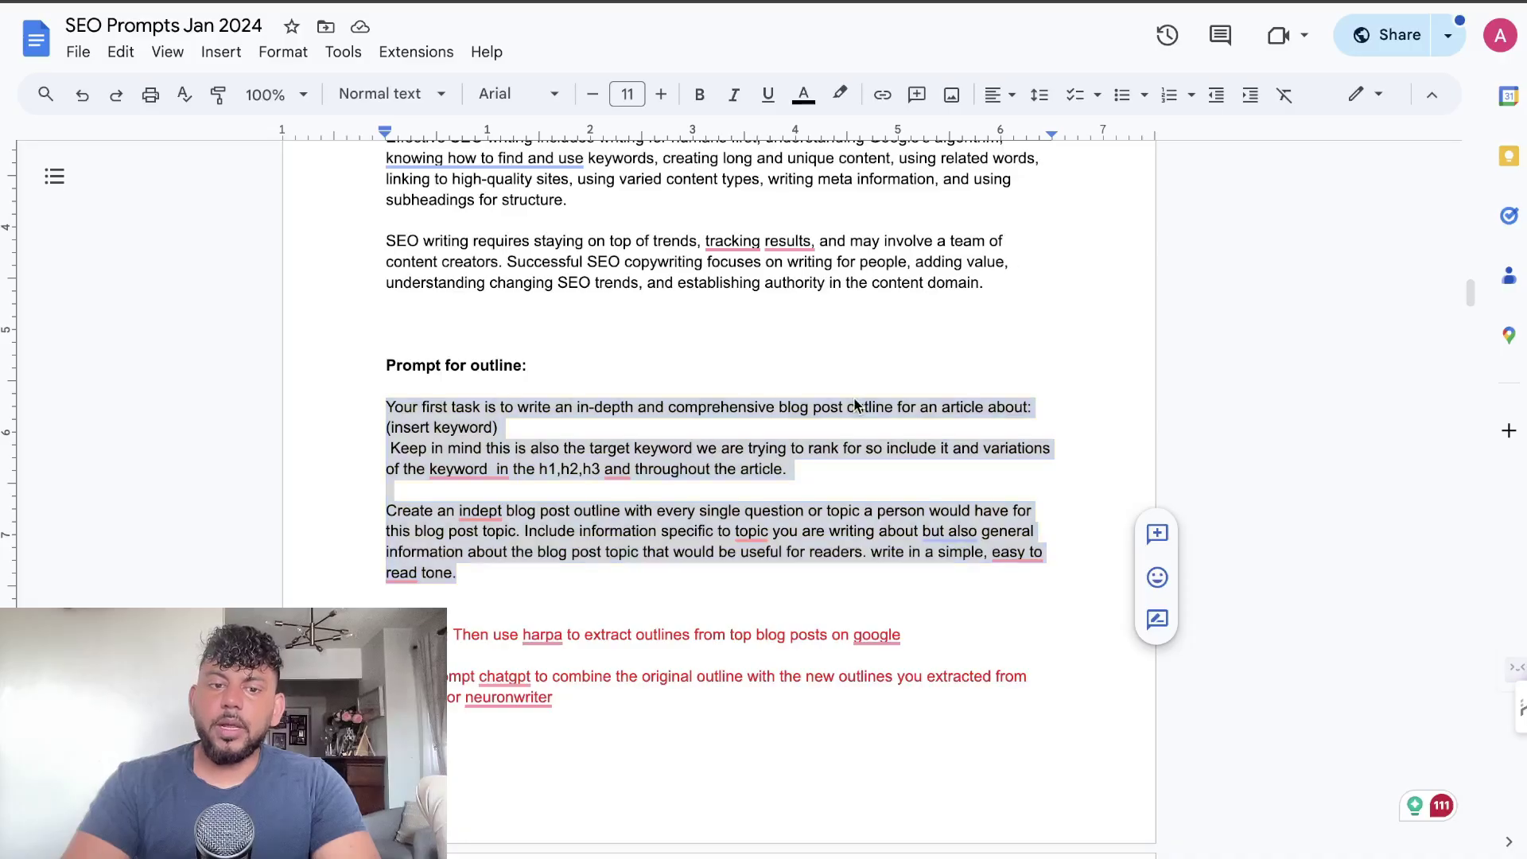
Select the 'Now using the outline generated…' paragraph in the SEO Prompts doc.
scroll(854, 406, "down", 10)
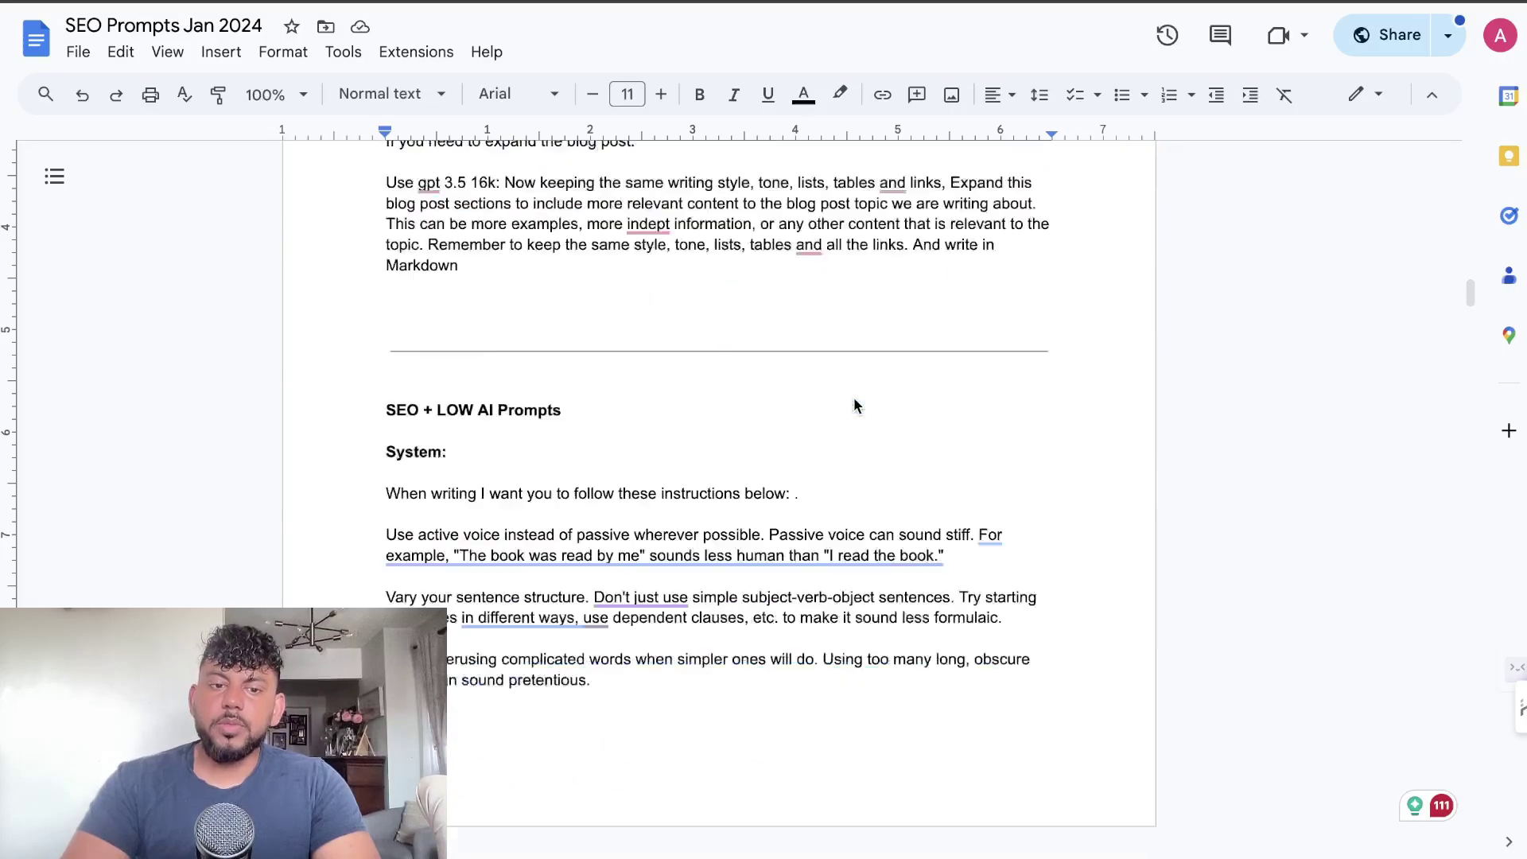
scroll(854, 406, "up", 1)
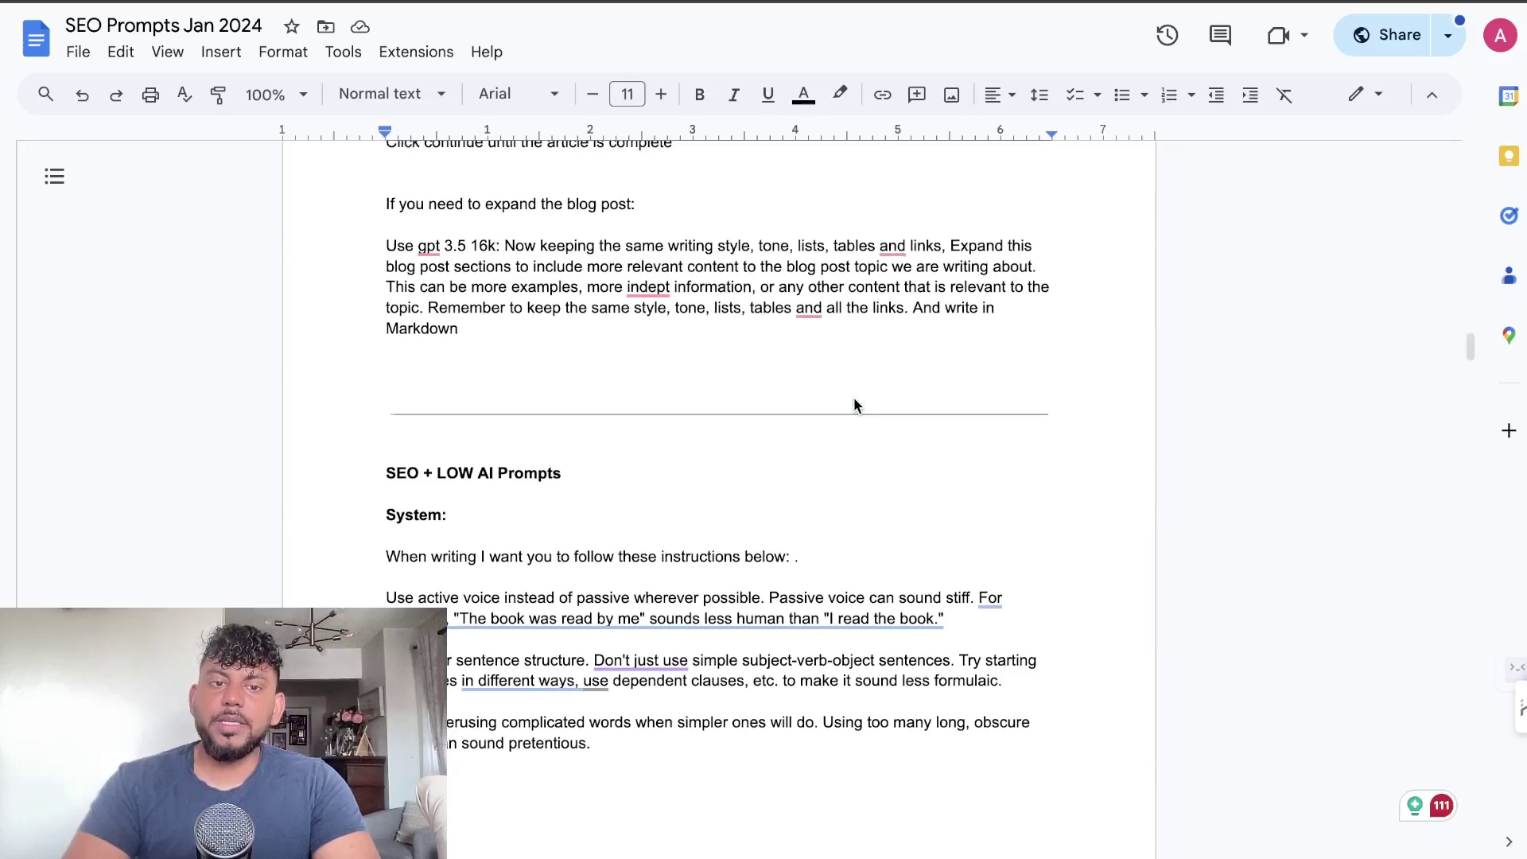
scroll(854, 406, "up", 3)
scroll(795, 429, "up", 2)
left_click_drag(765, 444, 371, 315)
key("ctrl+c")
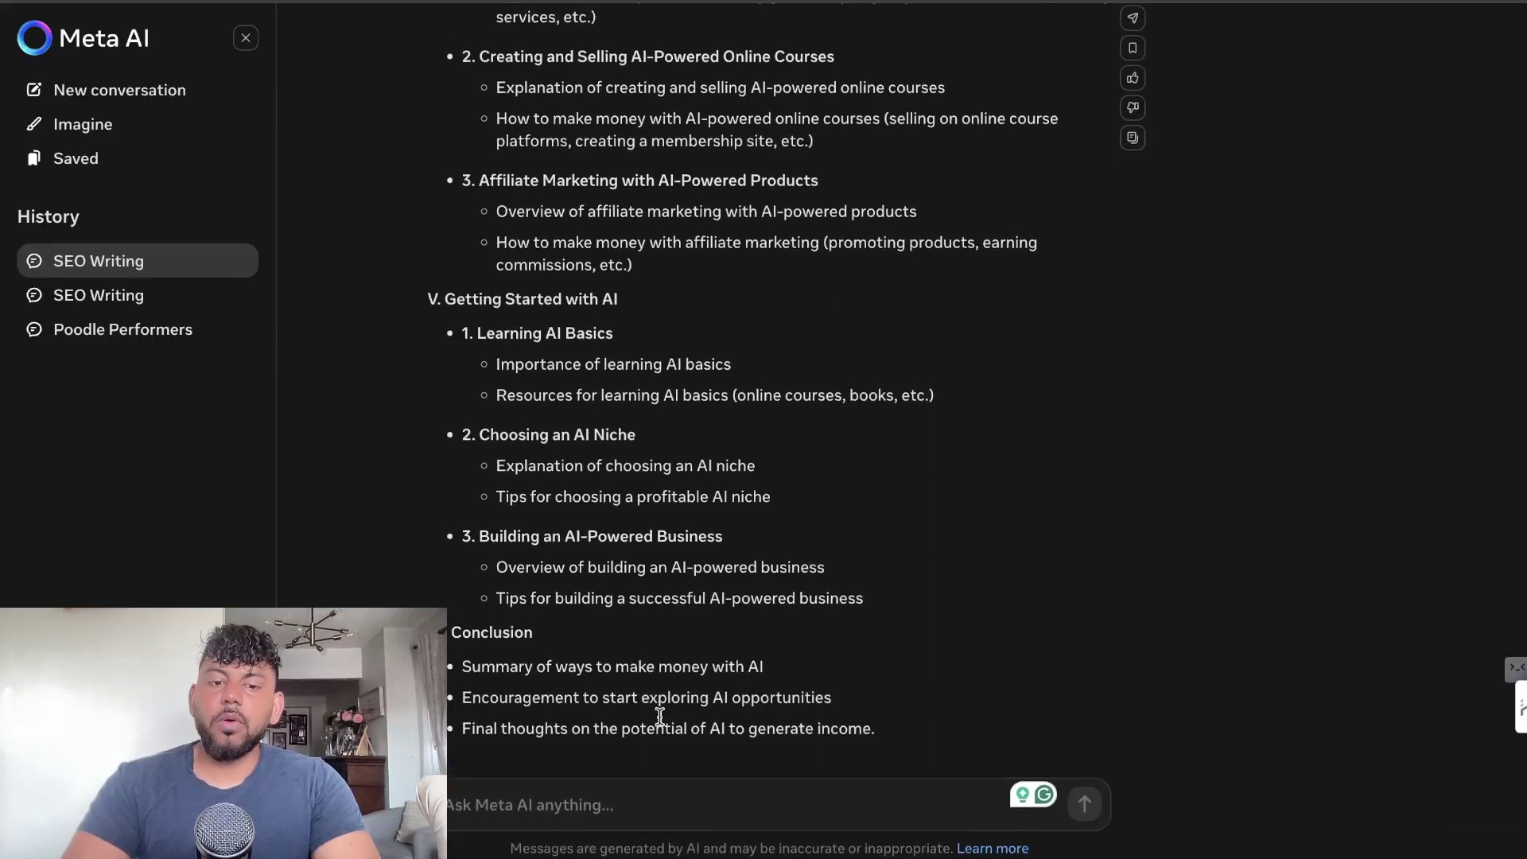
Paste the full-article prompt into the Ask Meta AI box and send it.
left_click(602, 819)
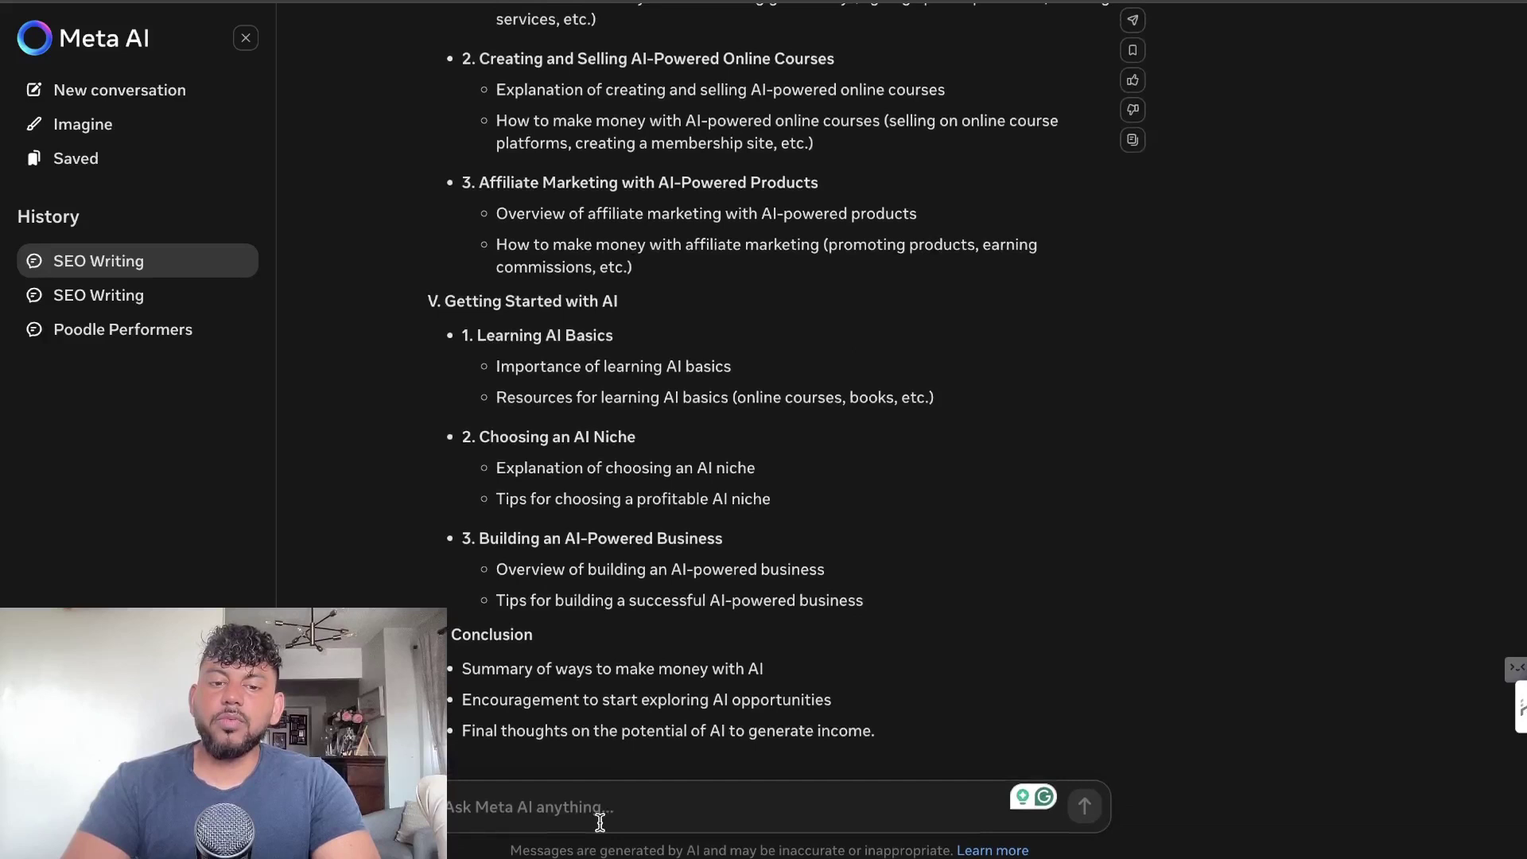
key("ctrl+v")
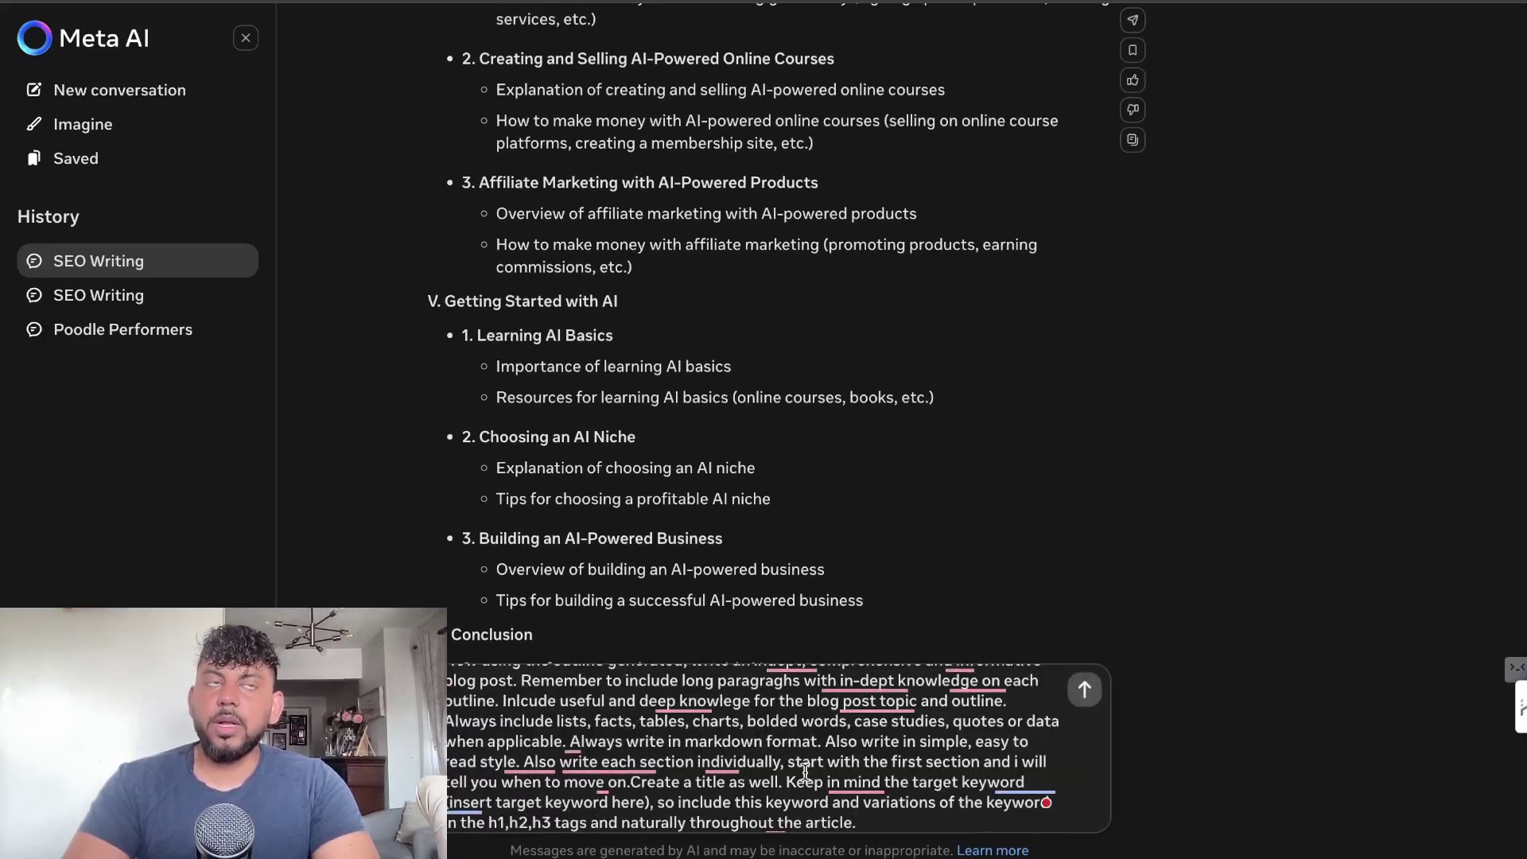
scroll(804, 771, "up", 1)
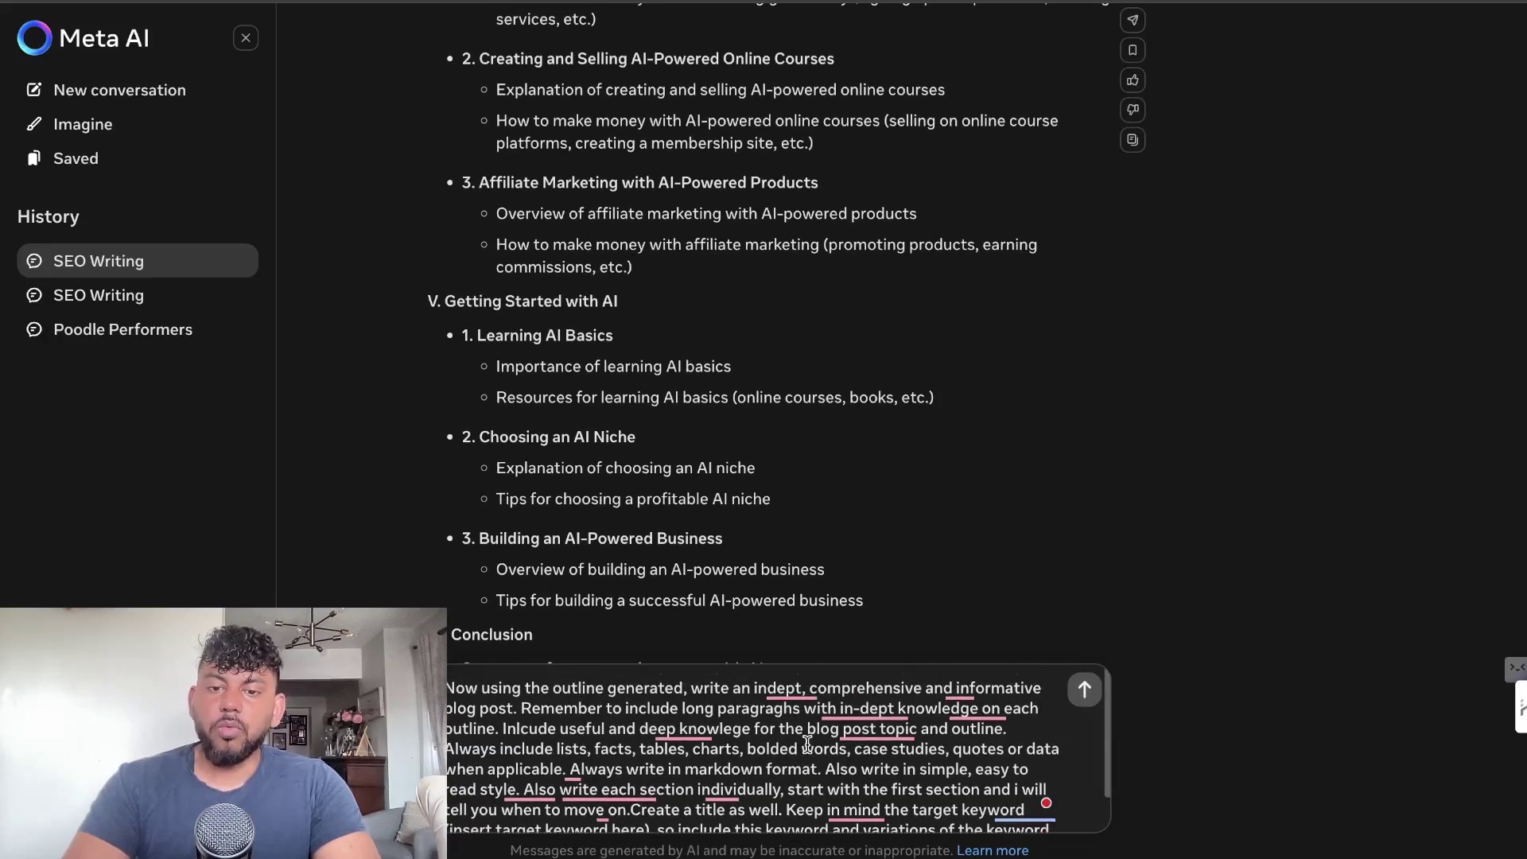
key("Return")
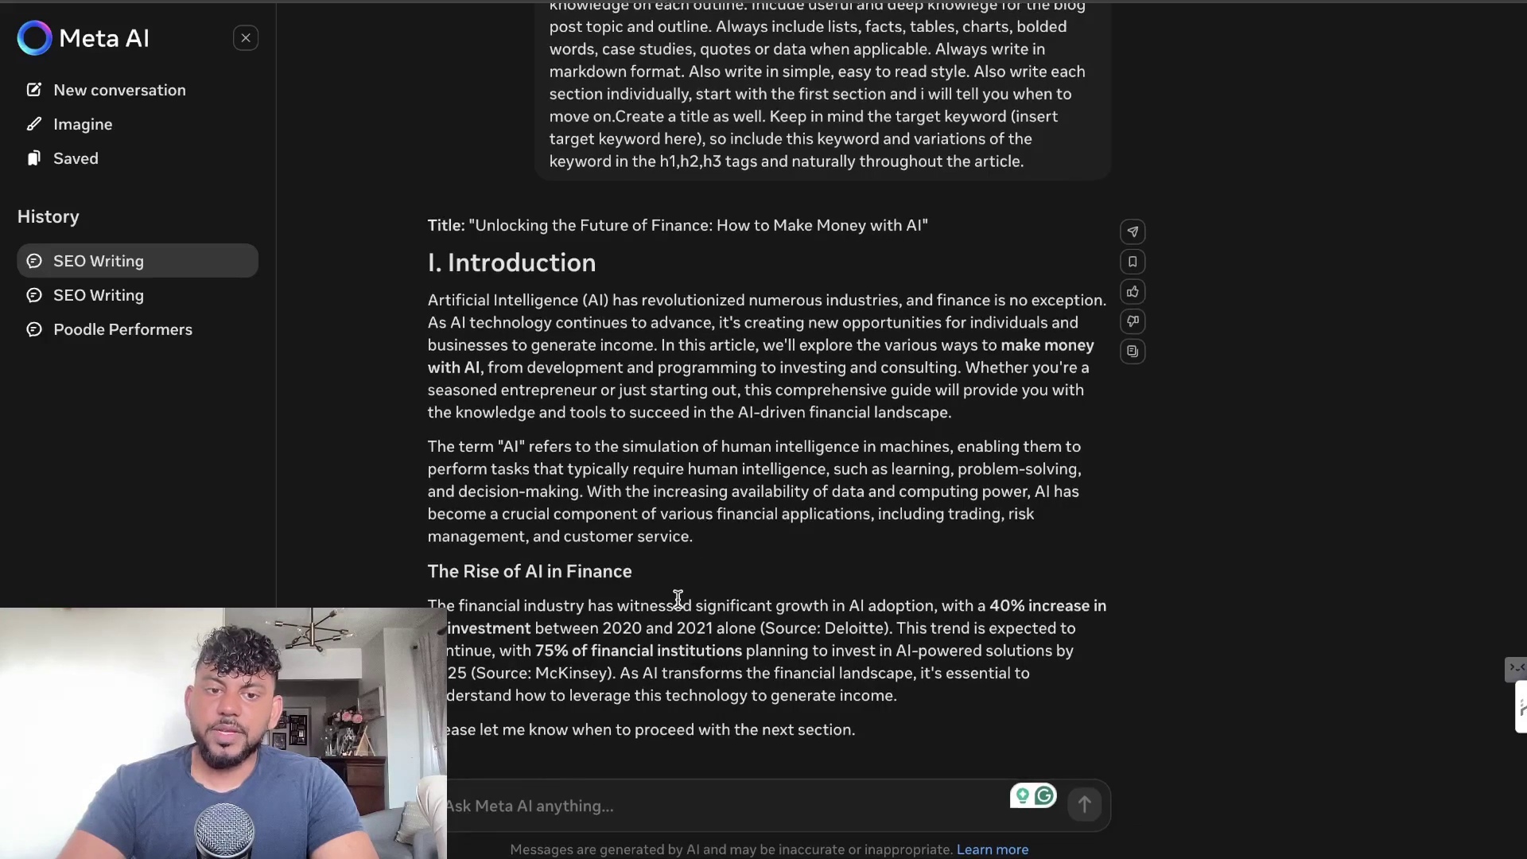
Send 'continue' twice so Meta AI writes the next article sections.
left_click(646, 797)
type("contine")
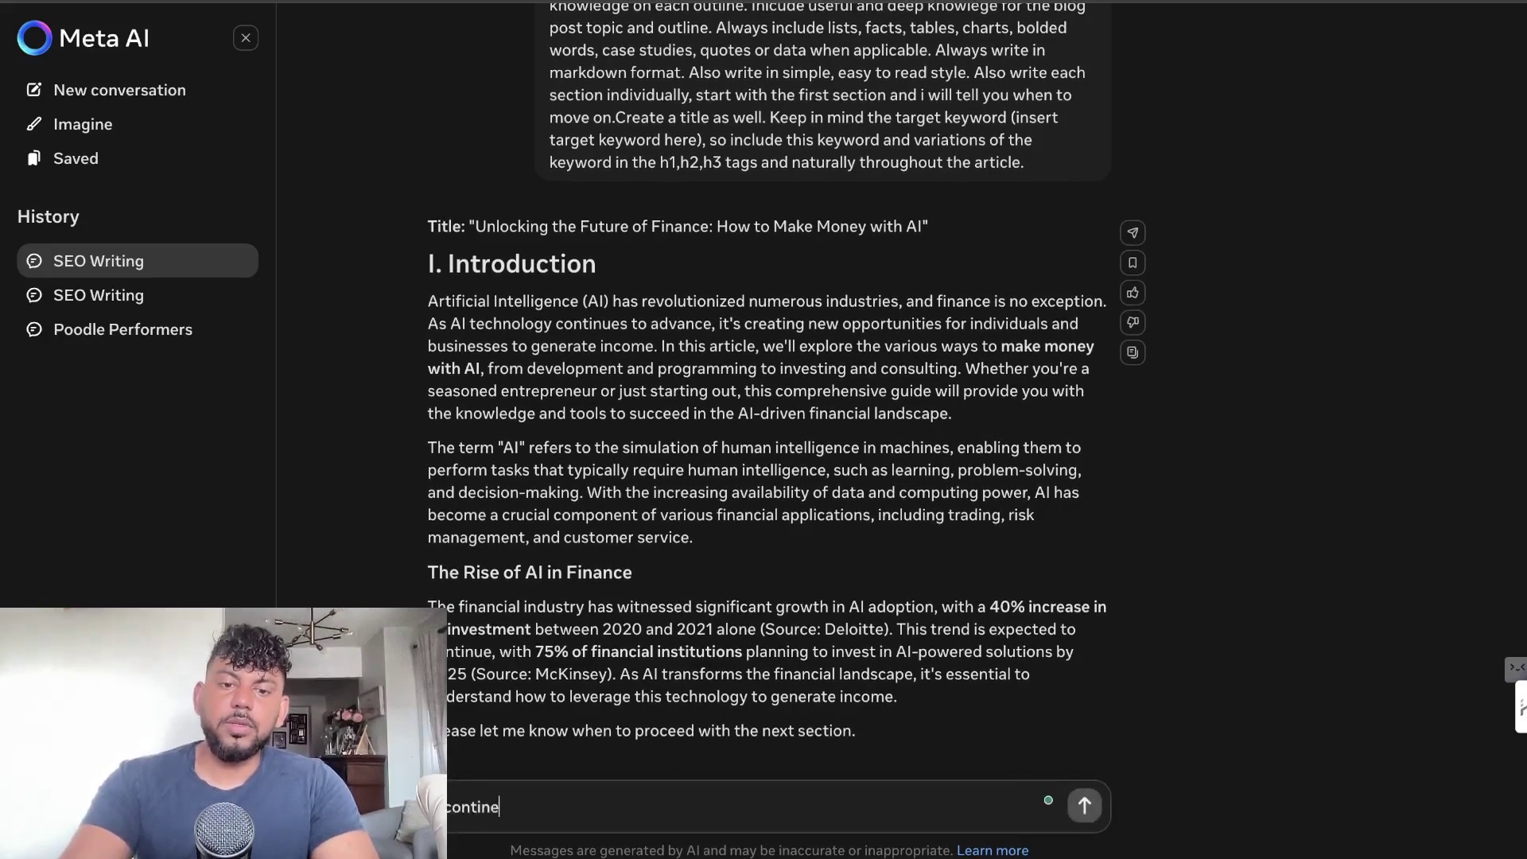
key("BackSpace")
type("ue")
key("Return")
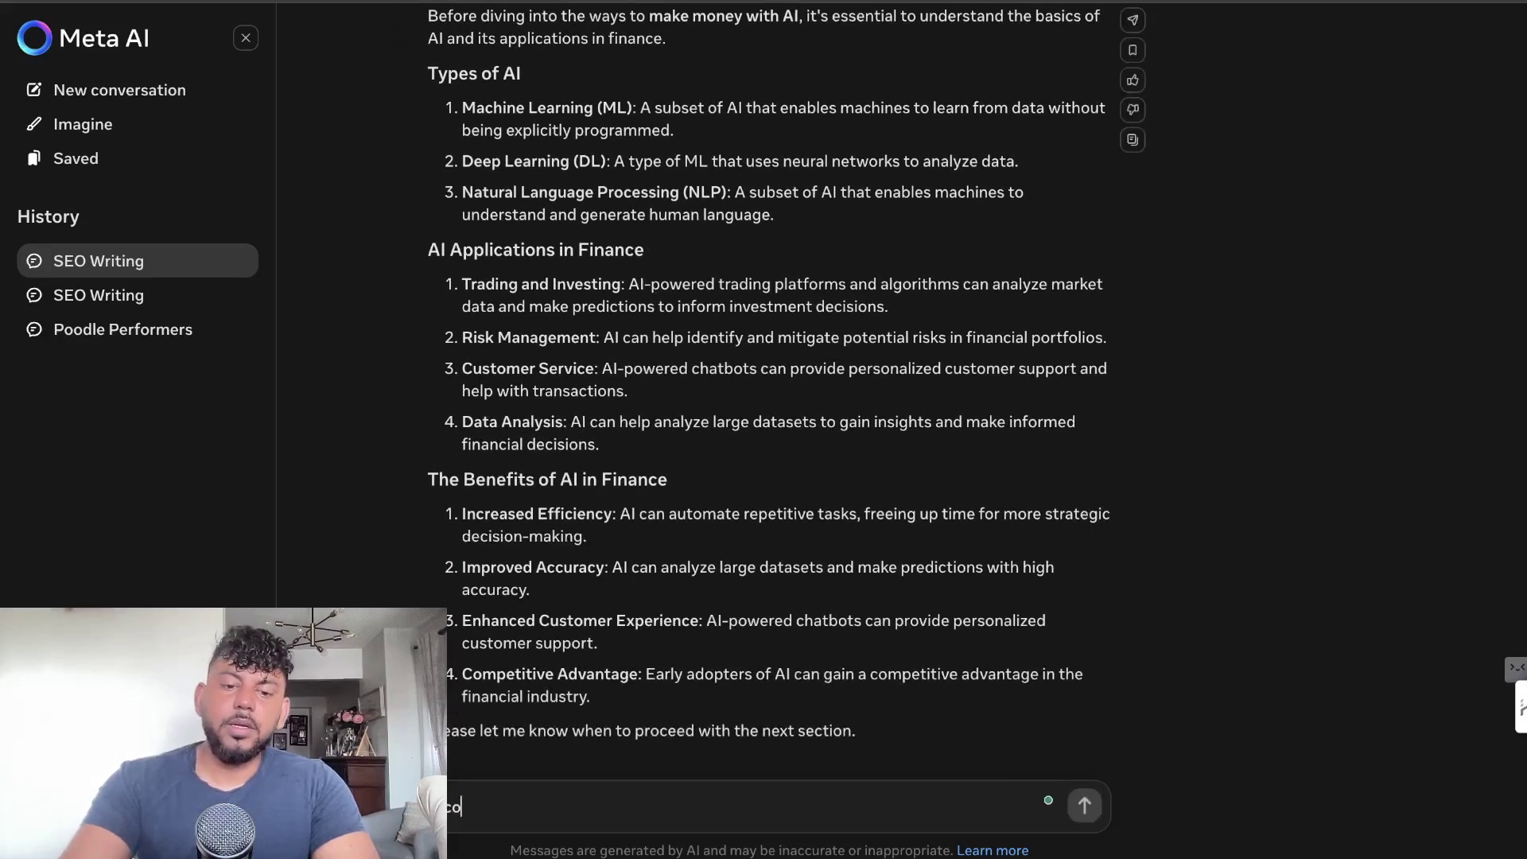
type("continue")
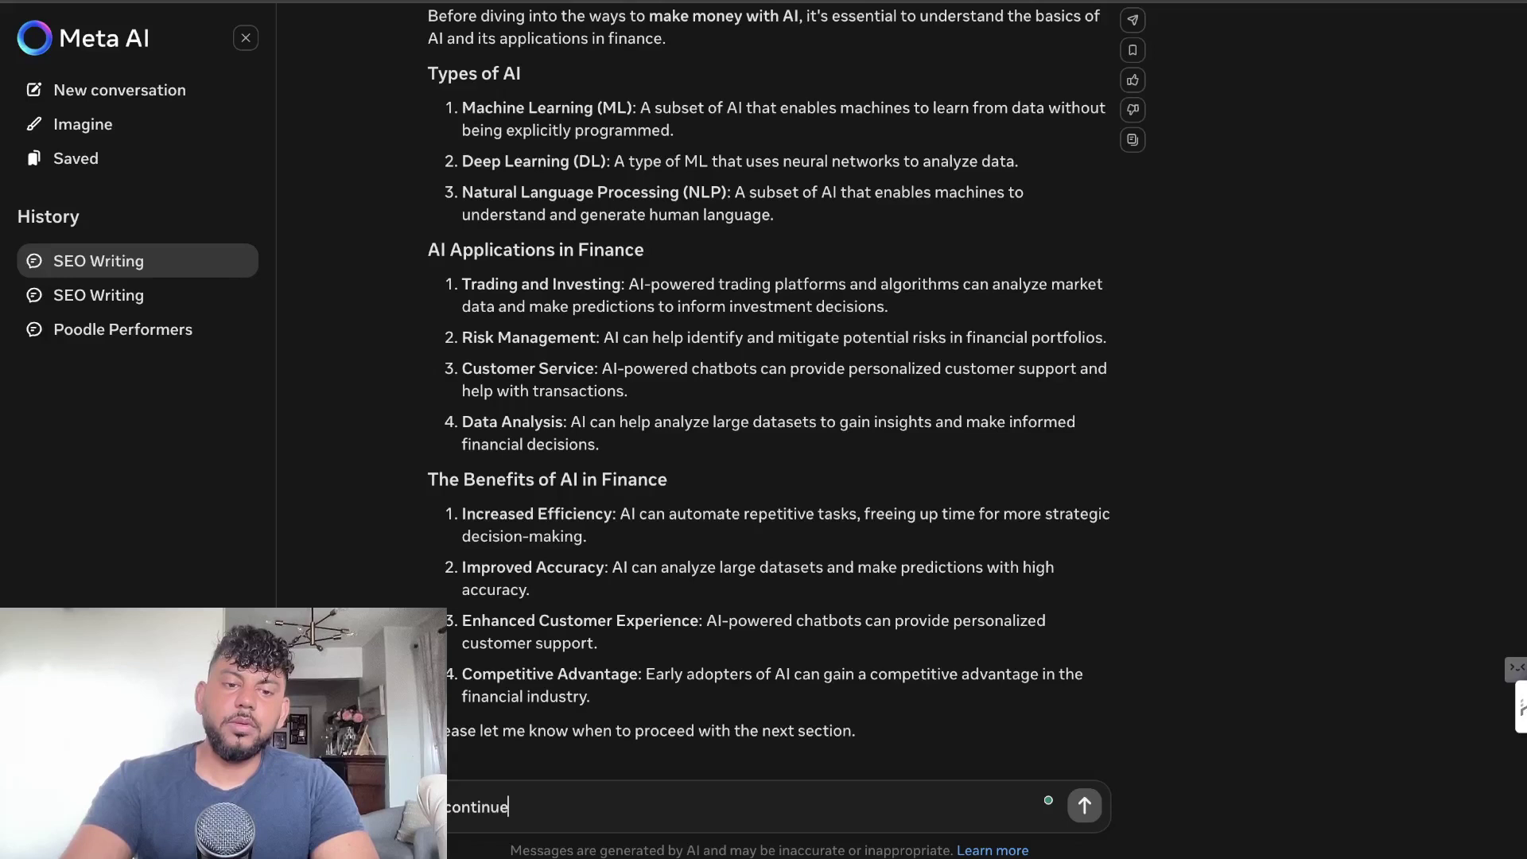
key("Return")
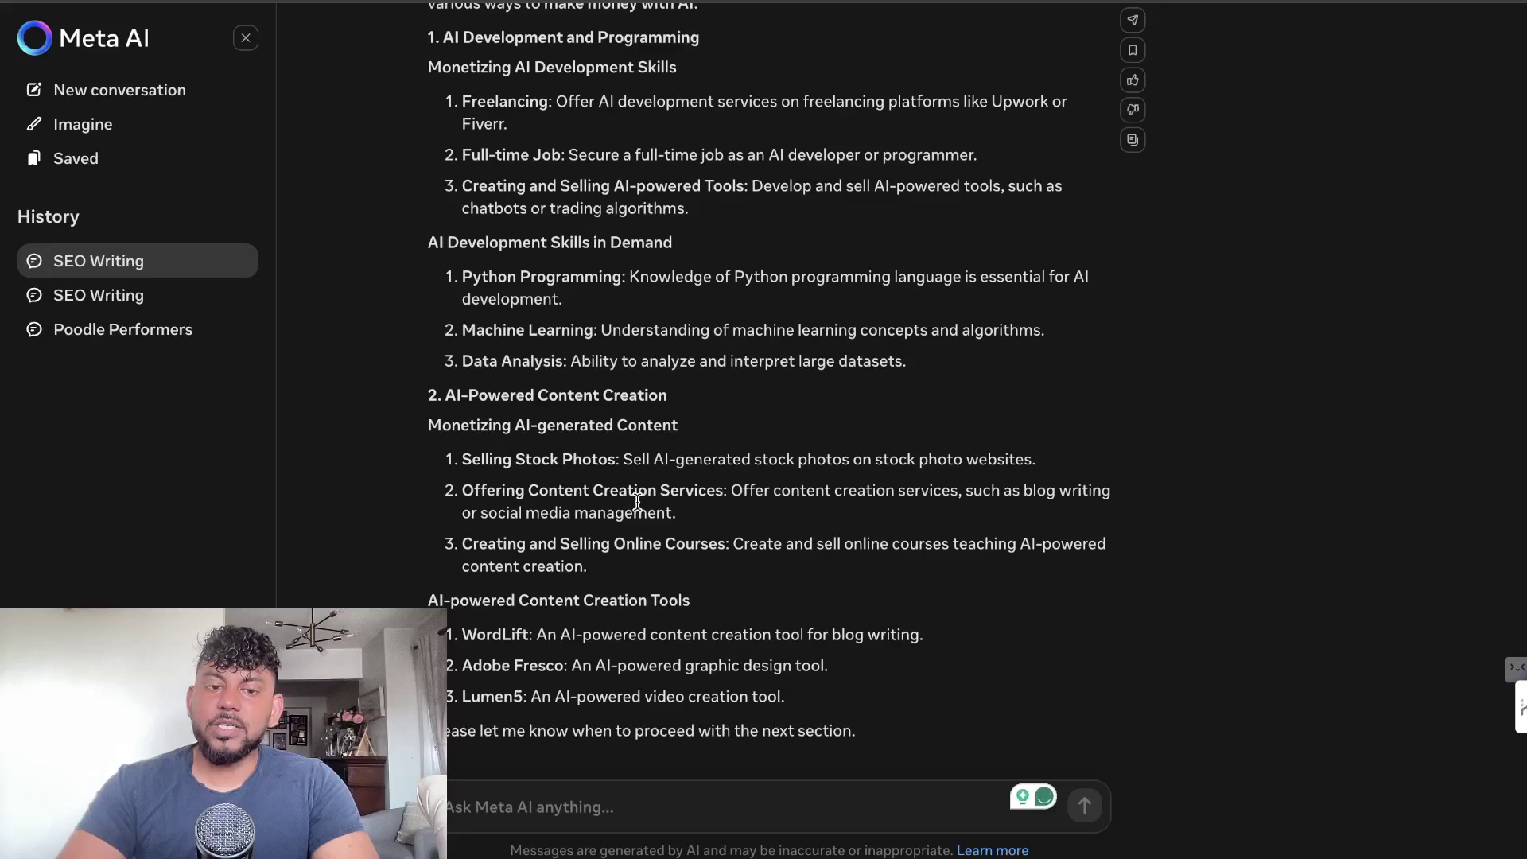
scroll(637, 501, "up", 6)
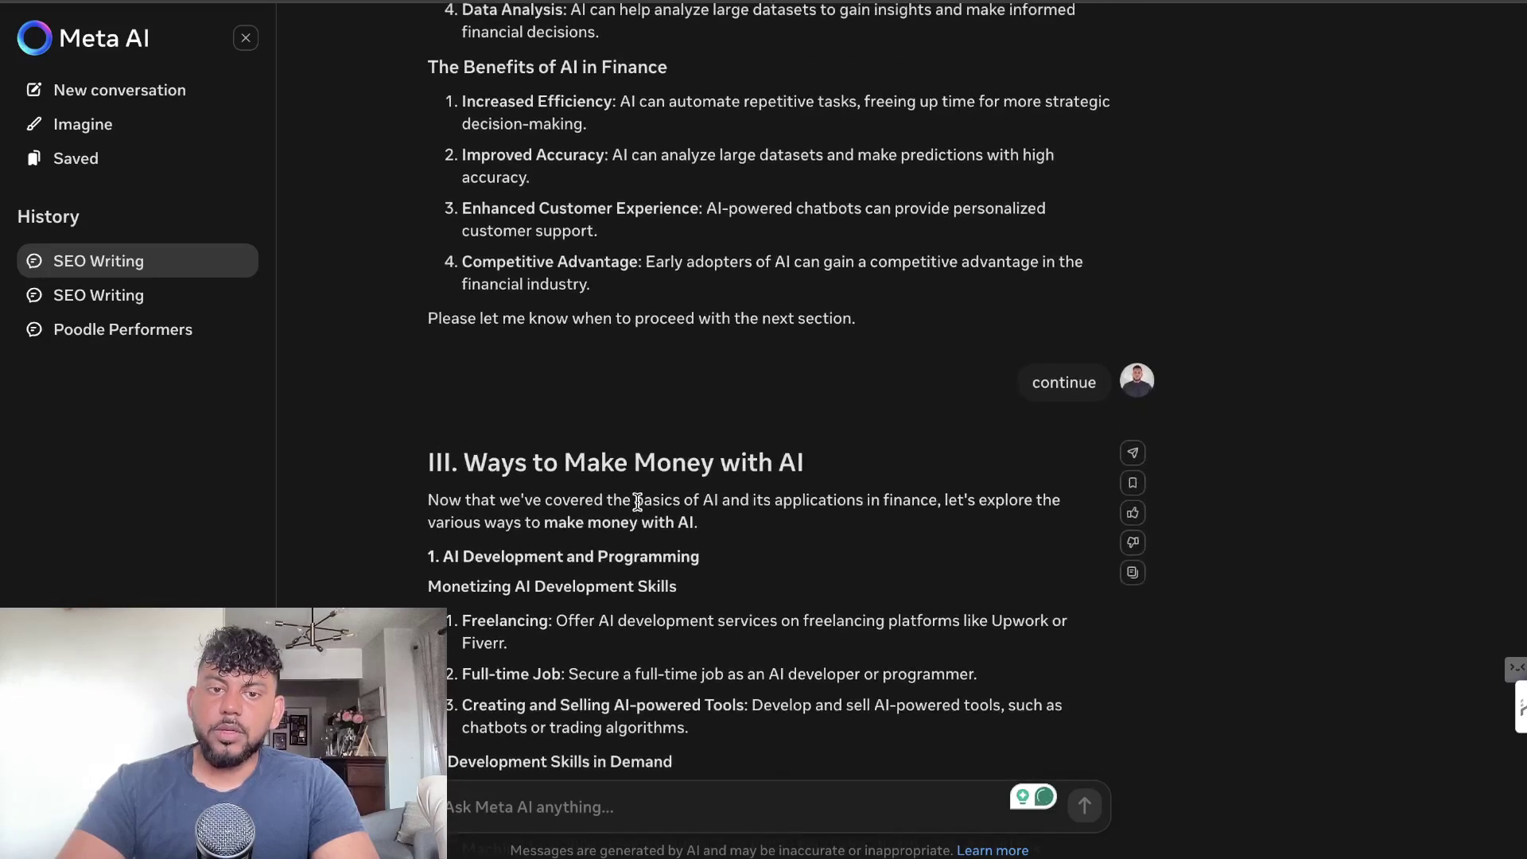
scroll(637, 503, "down", 2)
scroll(637, 503, "down", 4)
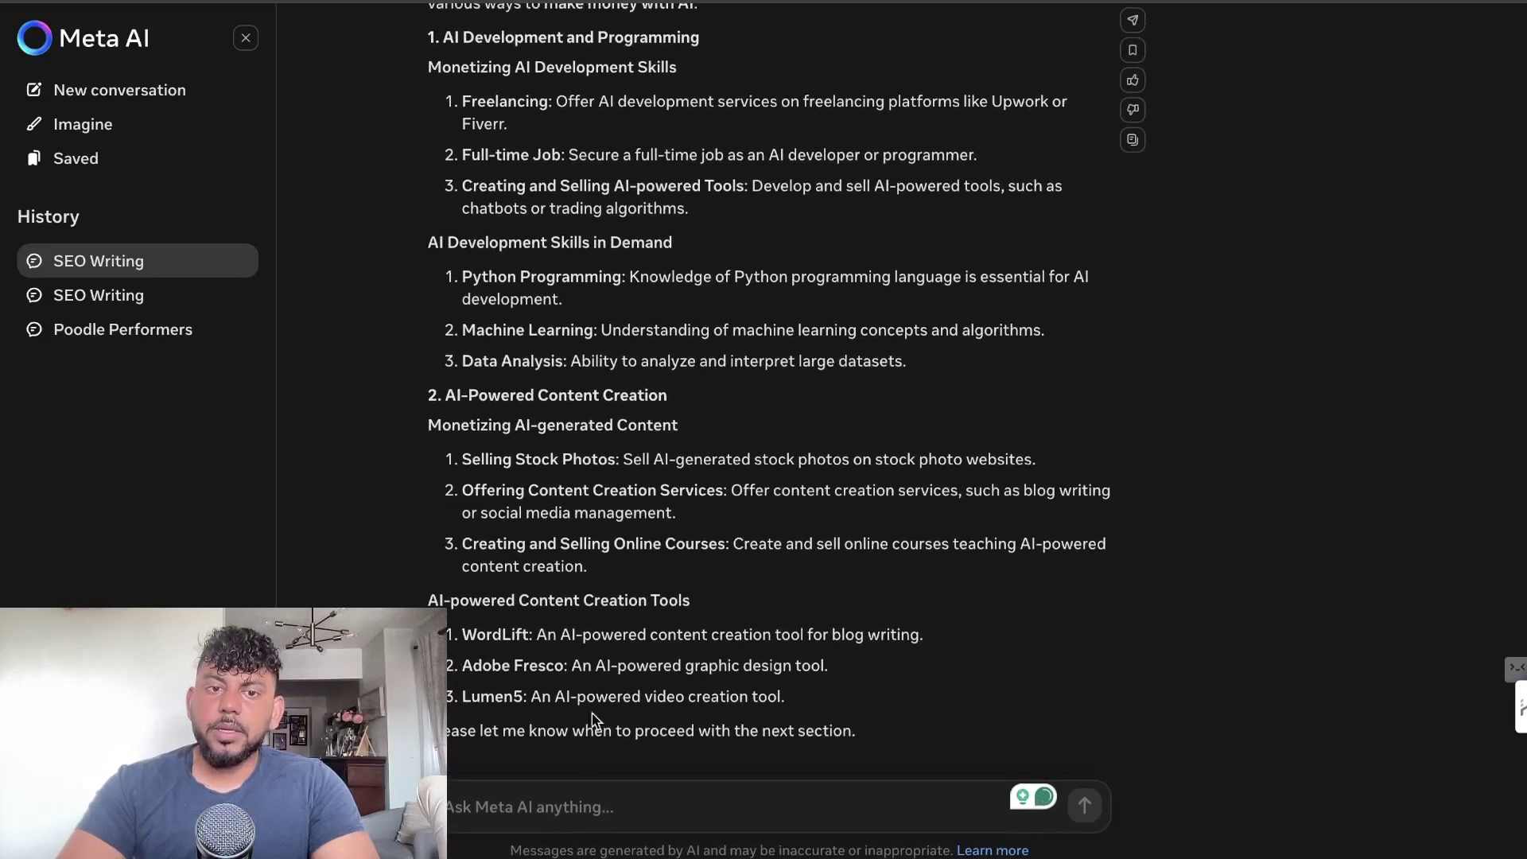
Keep replying 'continue' until Meta AI finishes the VI. Conclusion section.
type("con")
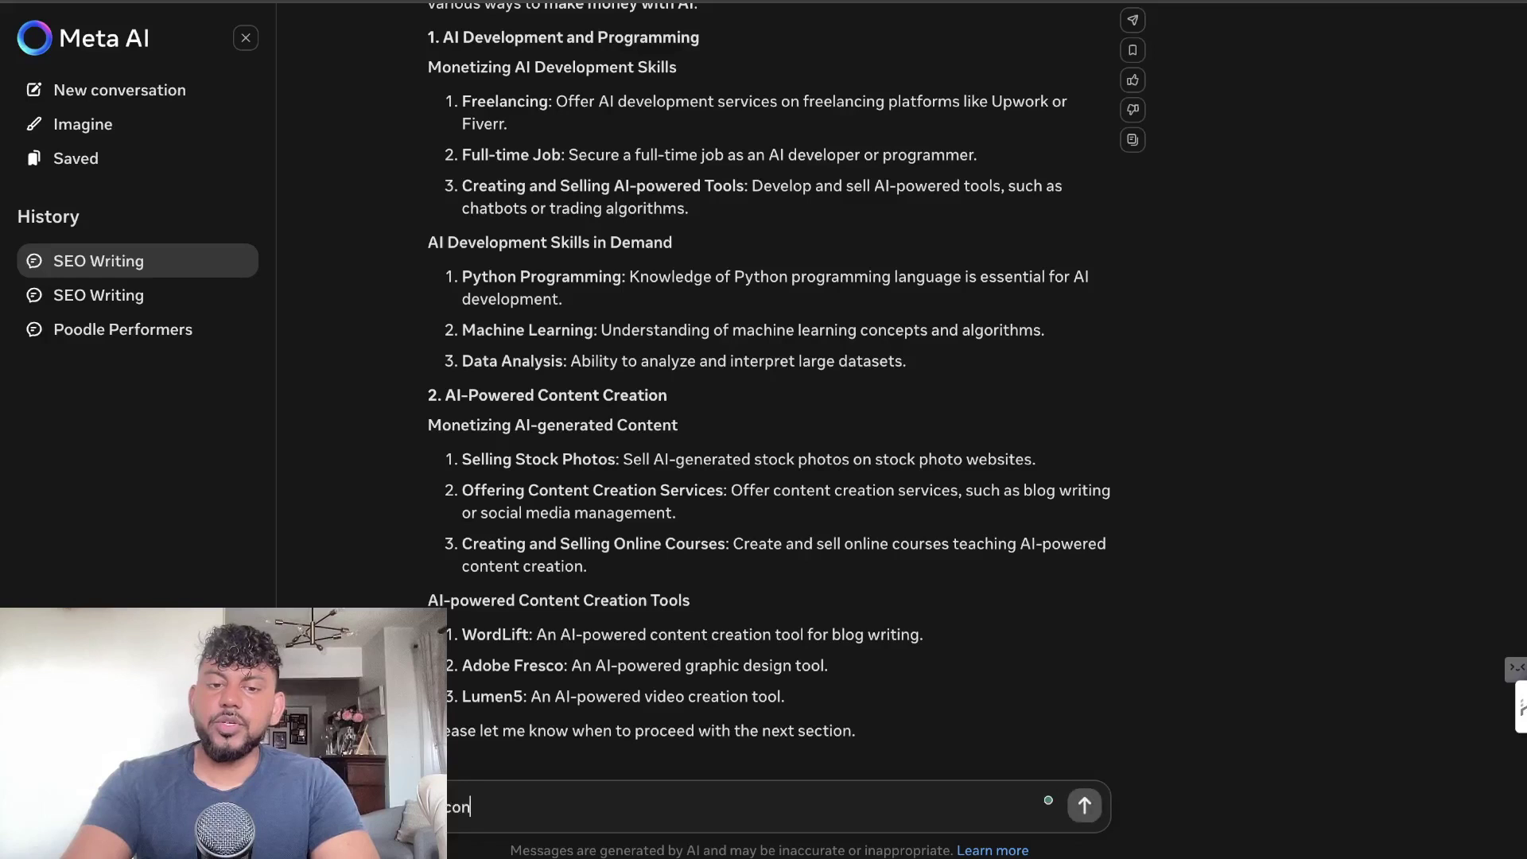
key("BackSpace")
key("BackSpace")
key("BackSpace")
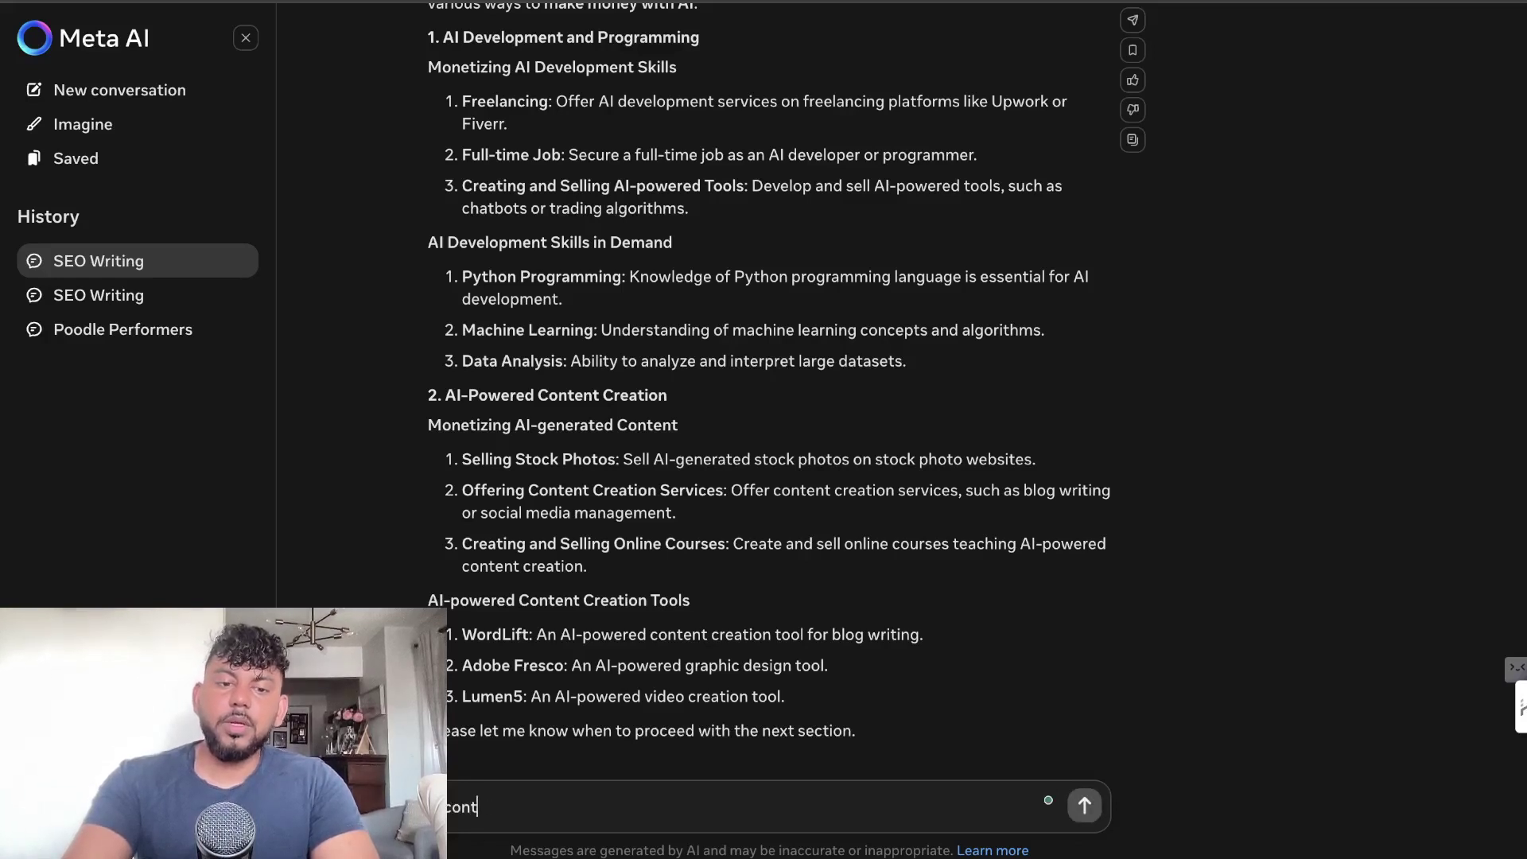
type("e")
key("Return")
type("coon")
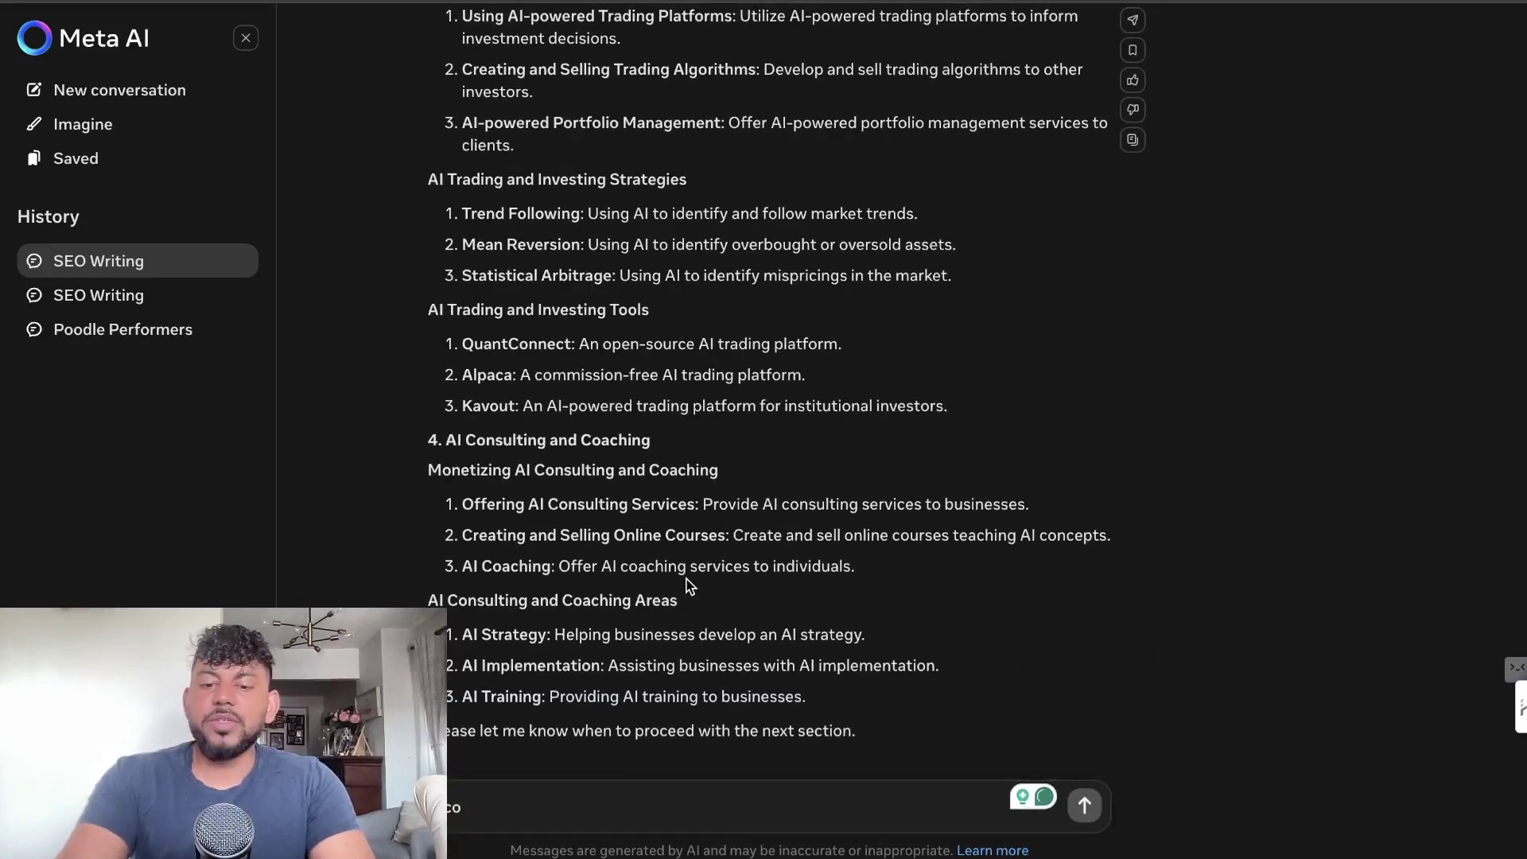
key("BackSpace")
key("BackSpace")
key("BackSpace")
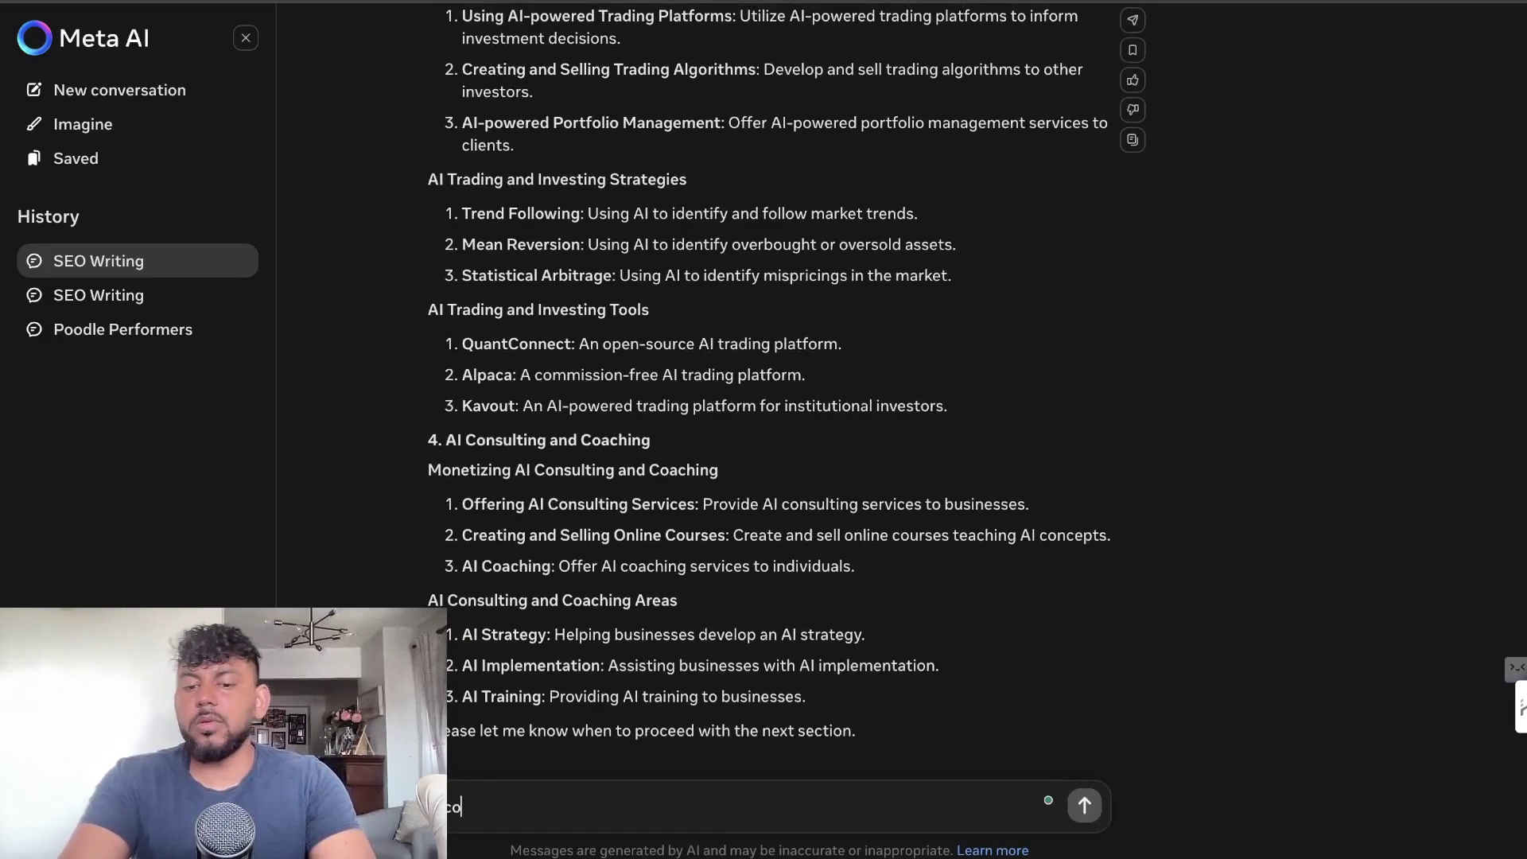
type("ntinue")
key("Return")
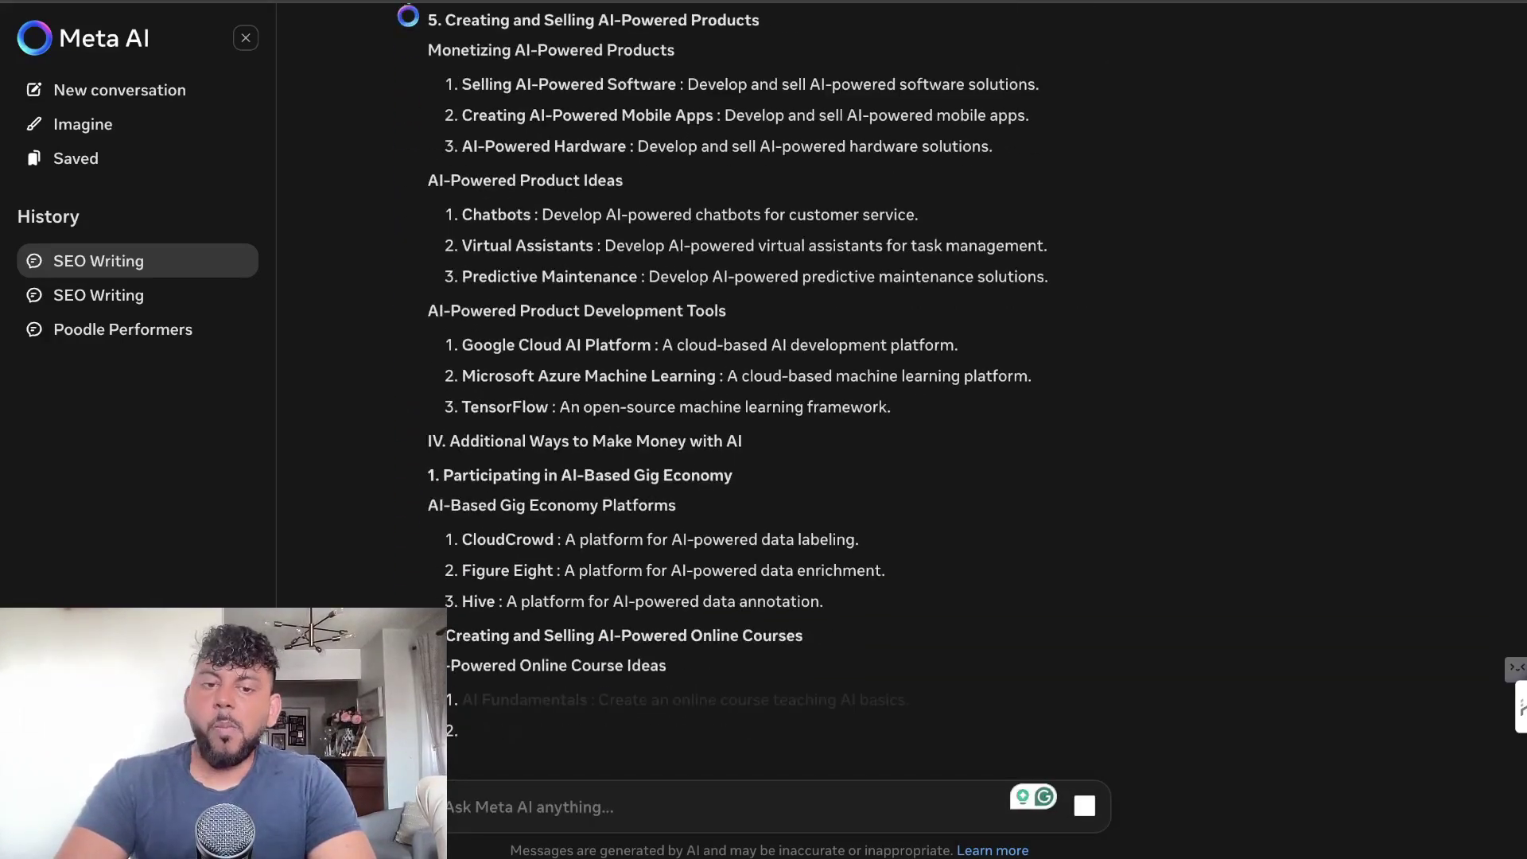
type("continue")
key("Return")
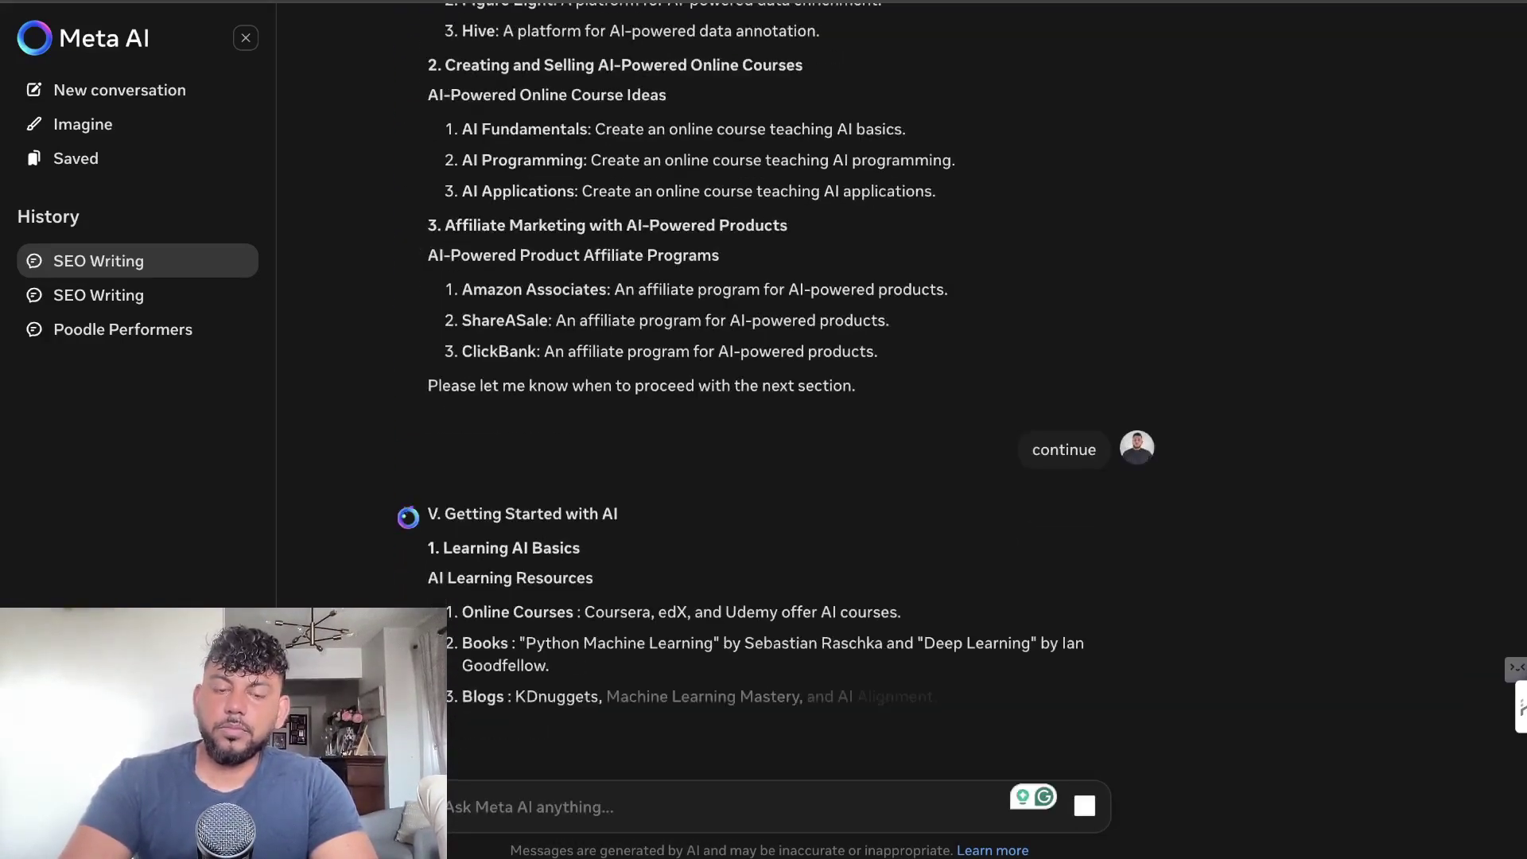
type("continie")
key("Return")
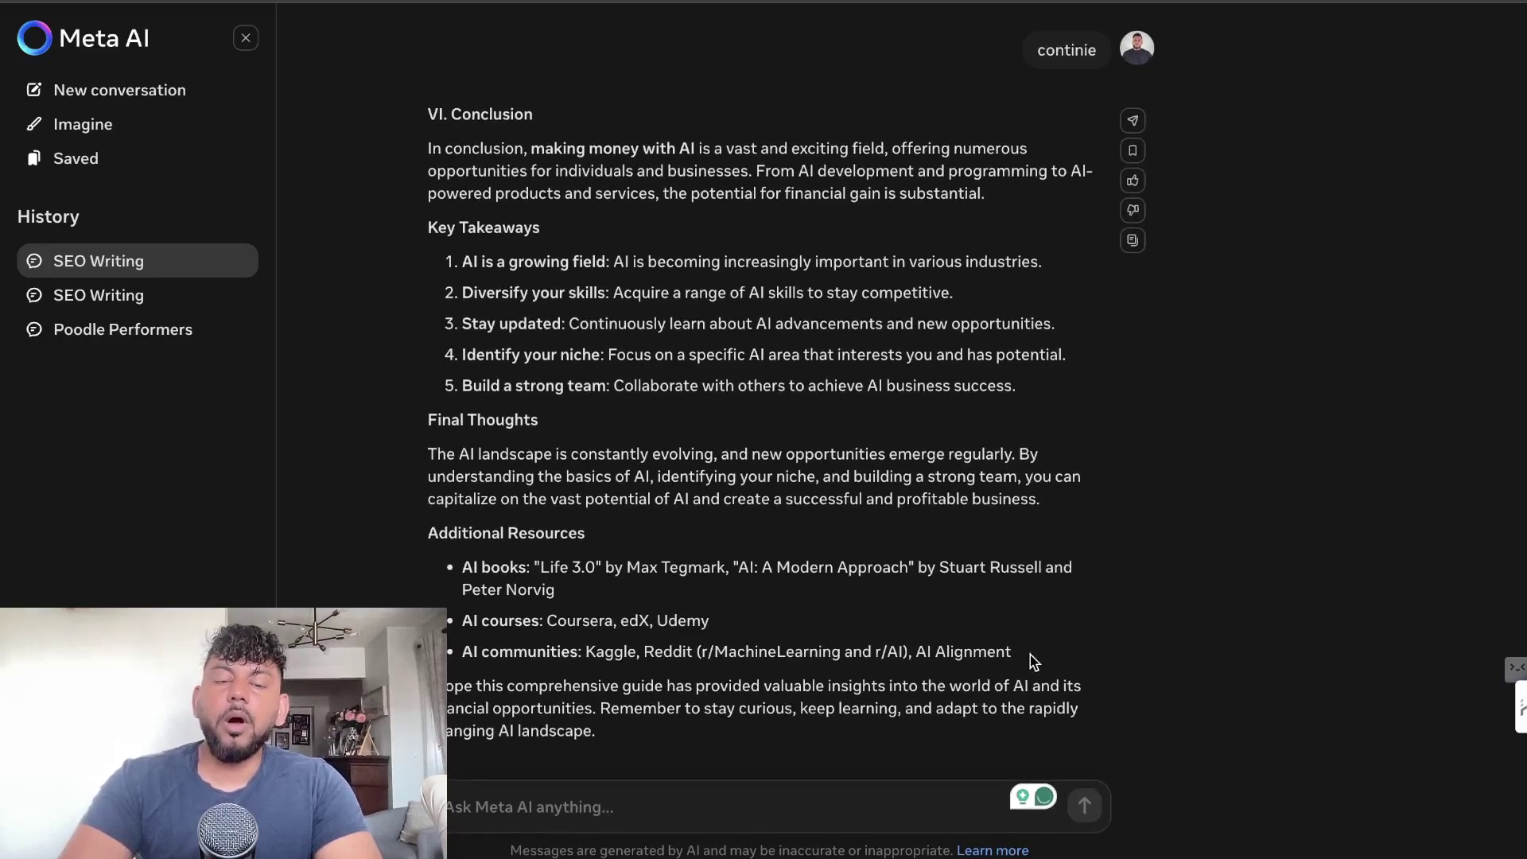
Select the article from Conclusion up to Title and count its words with Word Counter Plus.
mouse_move(1029, 656)
left_mouse_down()
mouse_move(801, 482)
mouse_move(606, 280)
left_mouse_up()
scroll(608, 282, "up", 15)
scroll(608, 282, "up", 5)
scroll(608, 283, "up", 5)
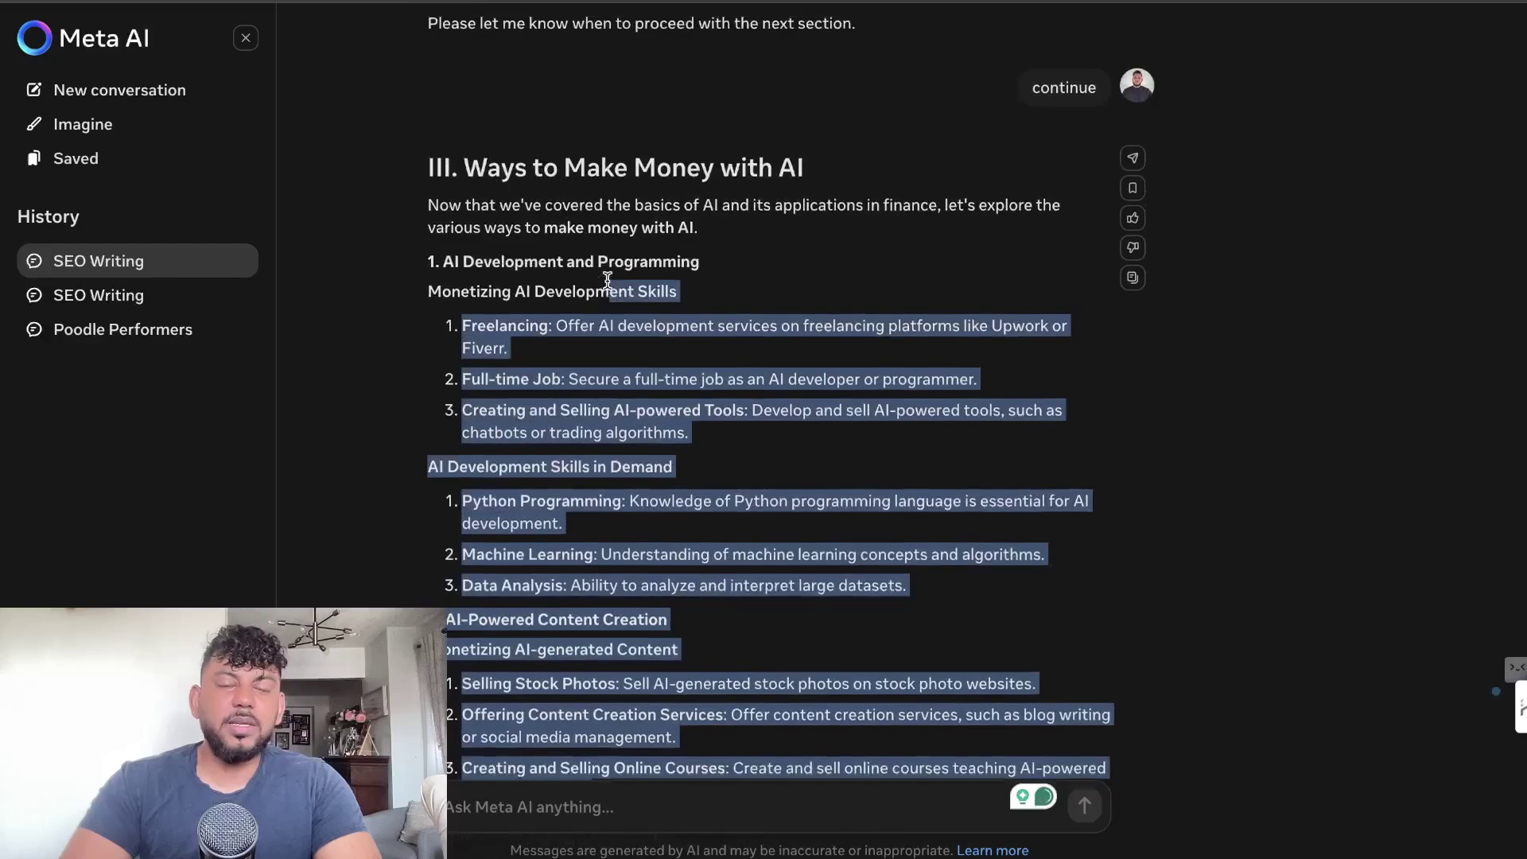
scroll(608, 282, "up", 5)
scroll(607, 281, "up", 5)
scroll(607, 281, "up", 2)
scroll(607, 281, "up", 2)
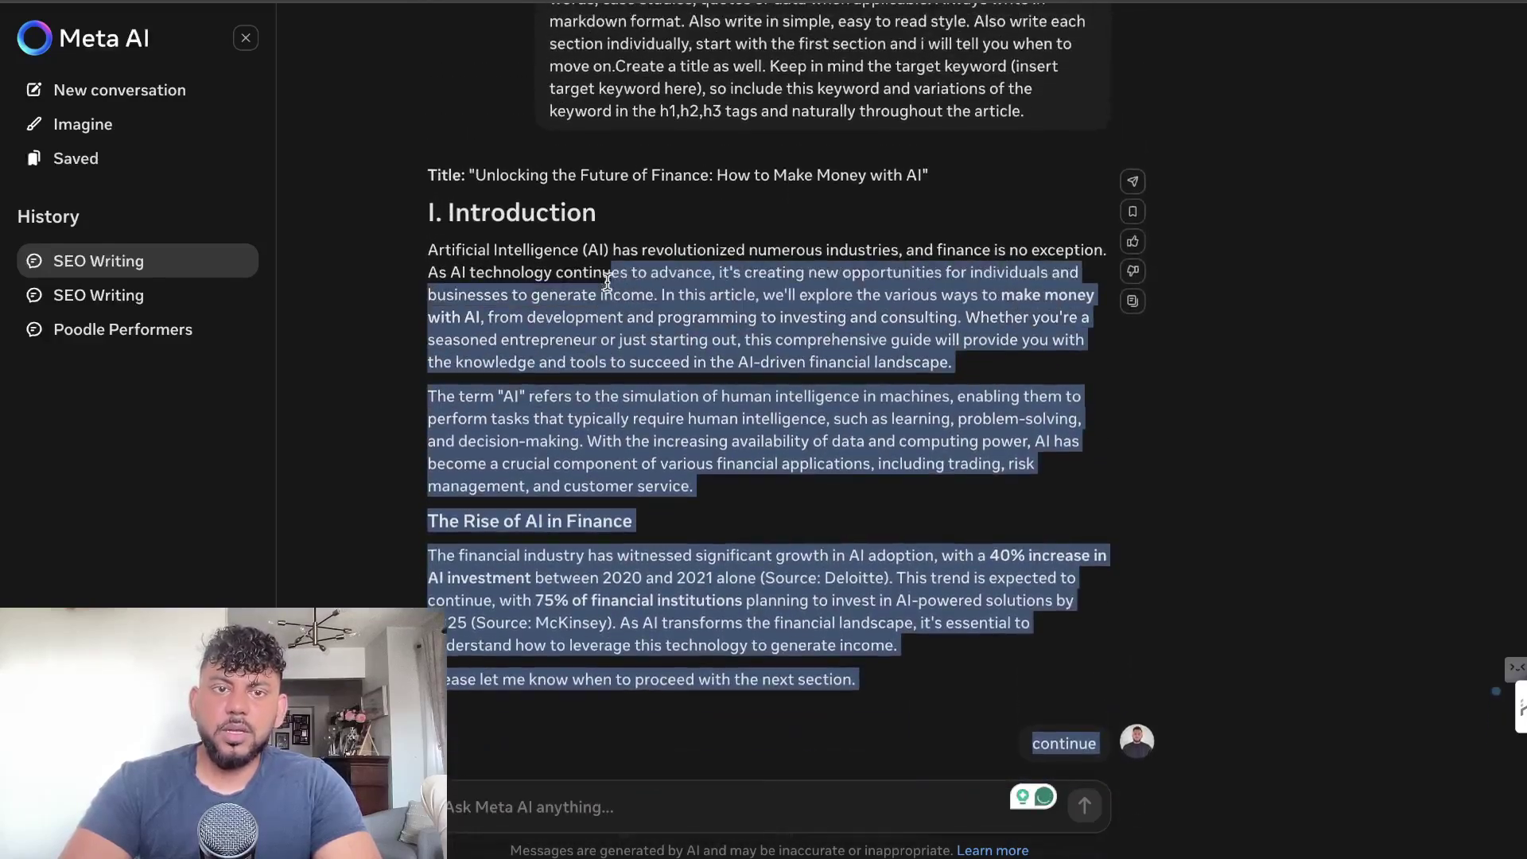
left_click_drag(606, 280, 423, 185)
right_click(464, 252)
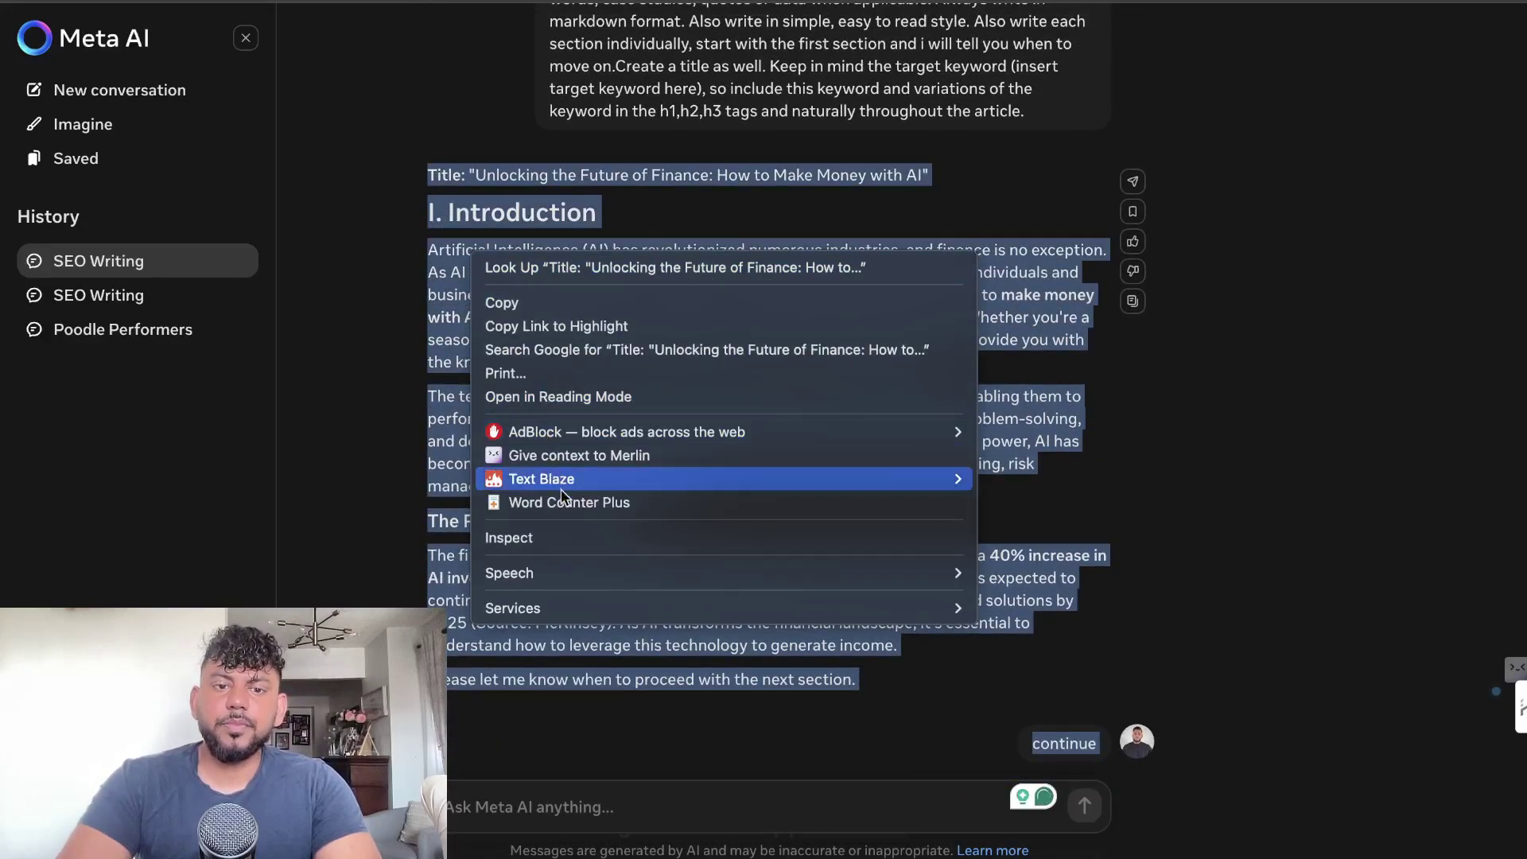
left_click(560, 597)
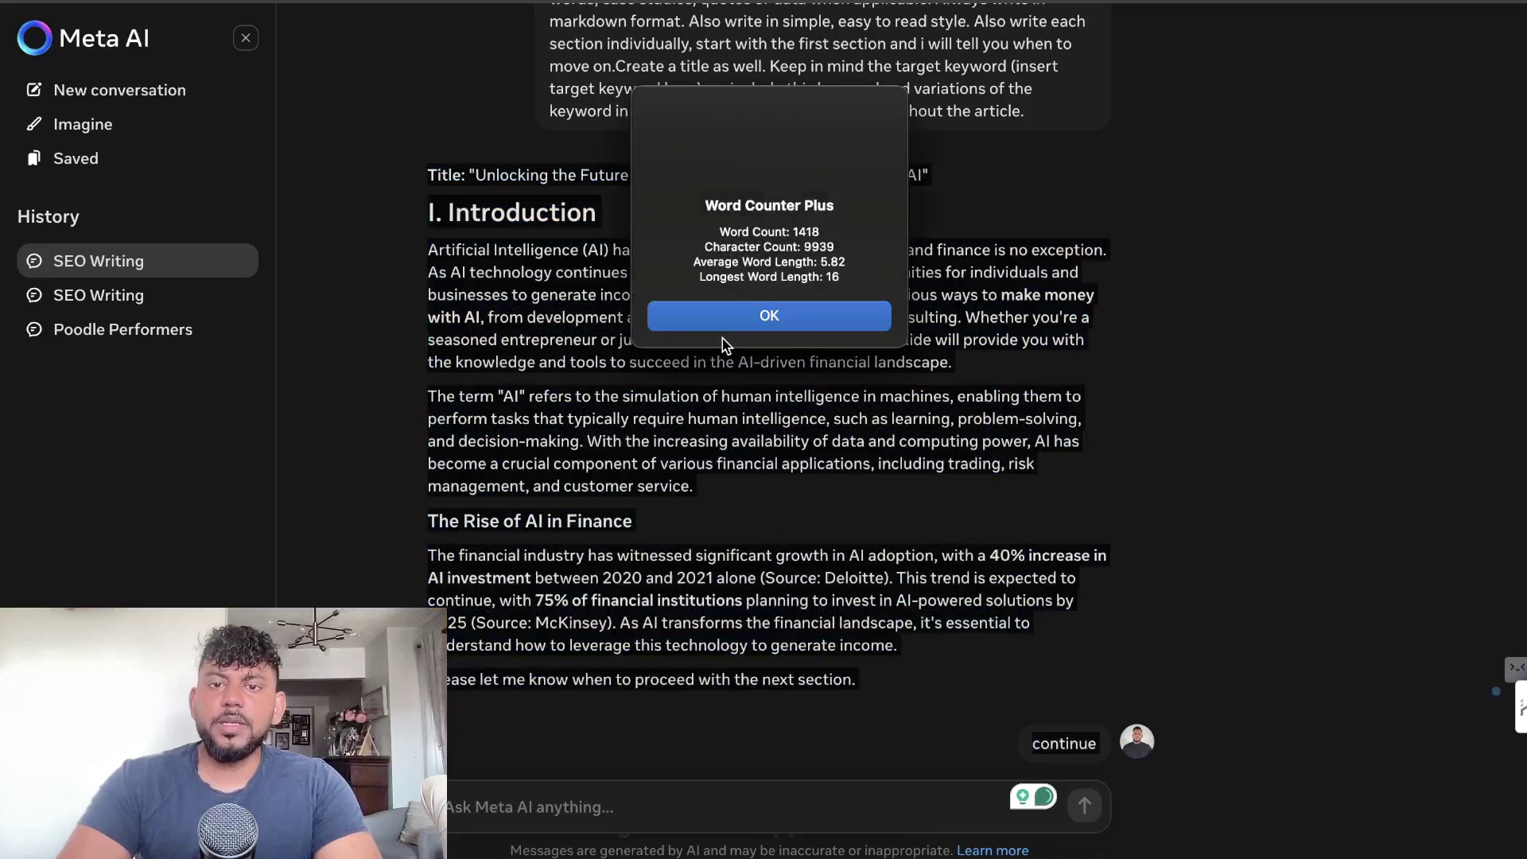
left_click(732, 328)
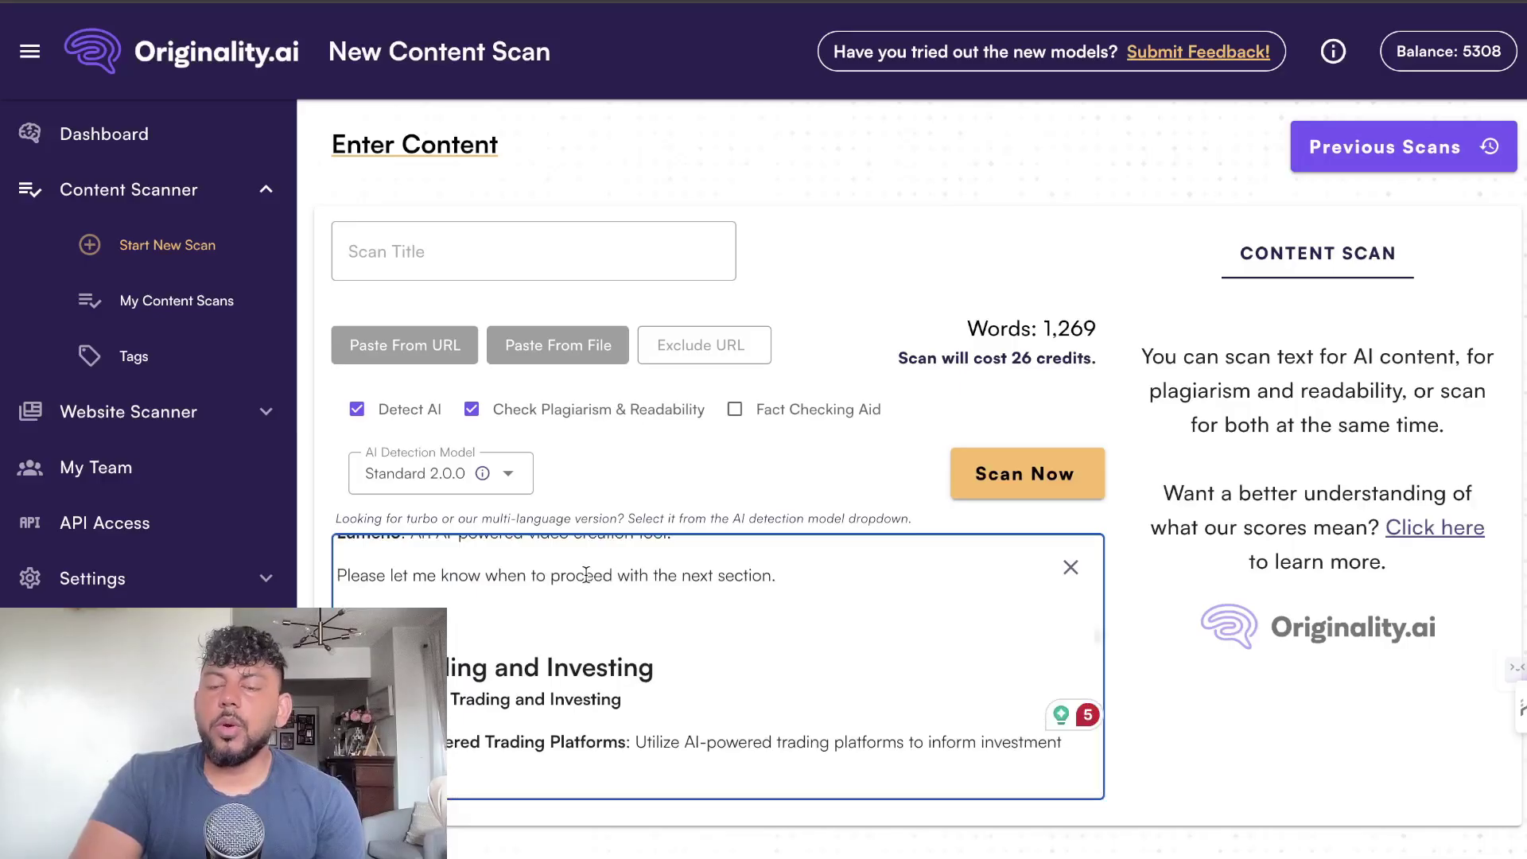
Keep the Standard 2.0.0 detection model and launch the Originality.ai scan.
scroll(586, 574, "up", 5)
scroll(586, 574, "up", 5)
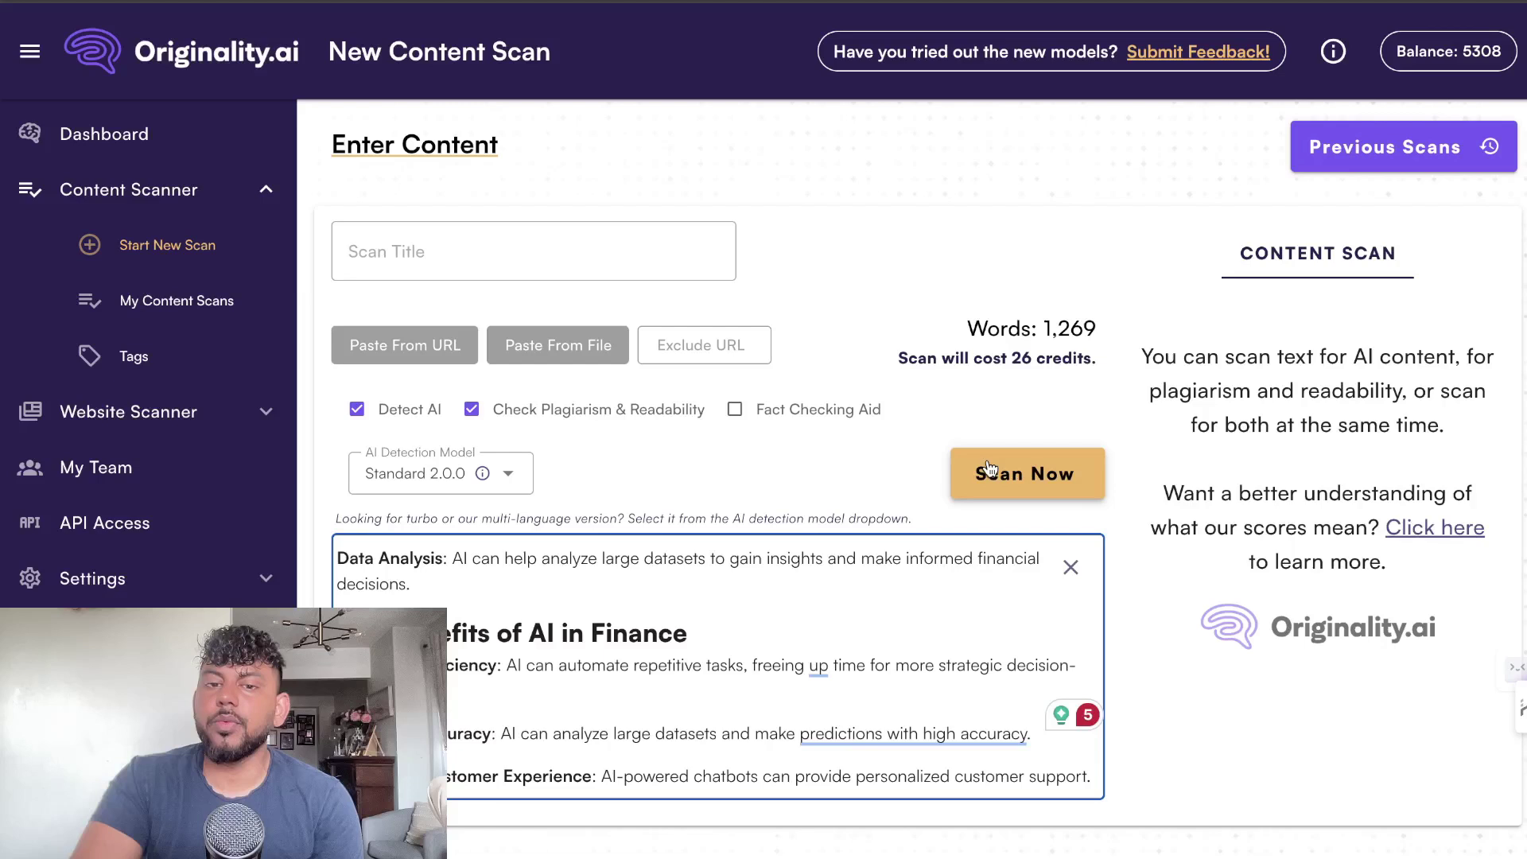
left_click(523, 475)
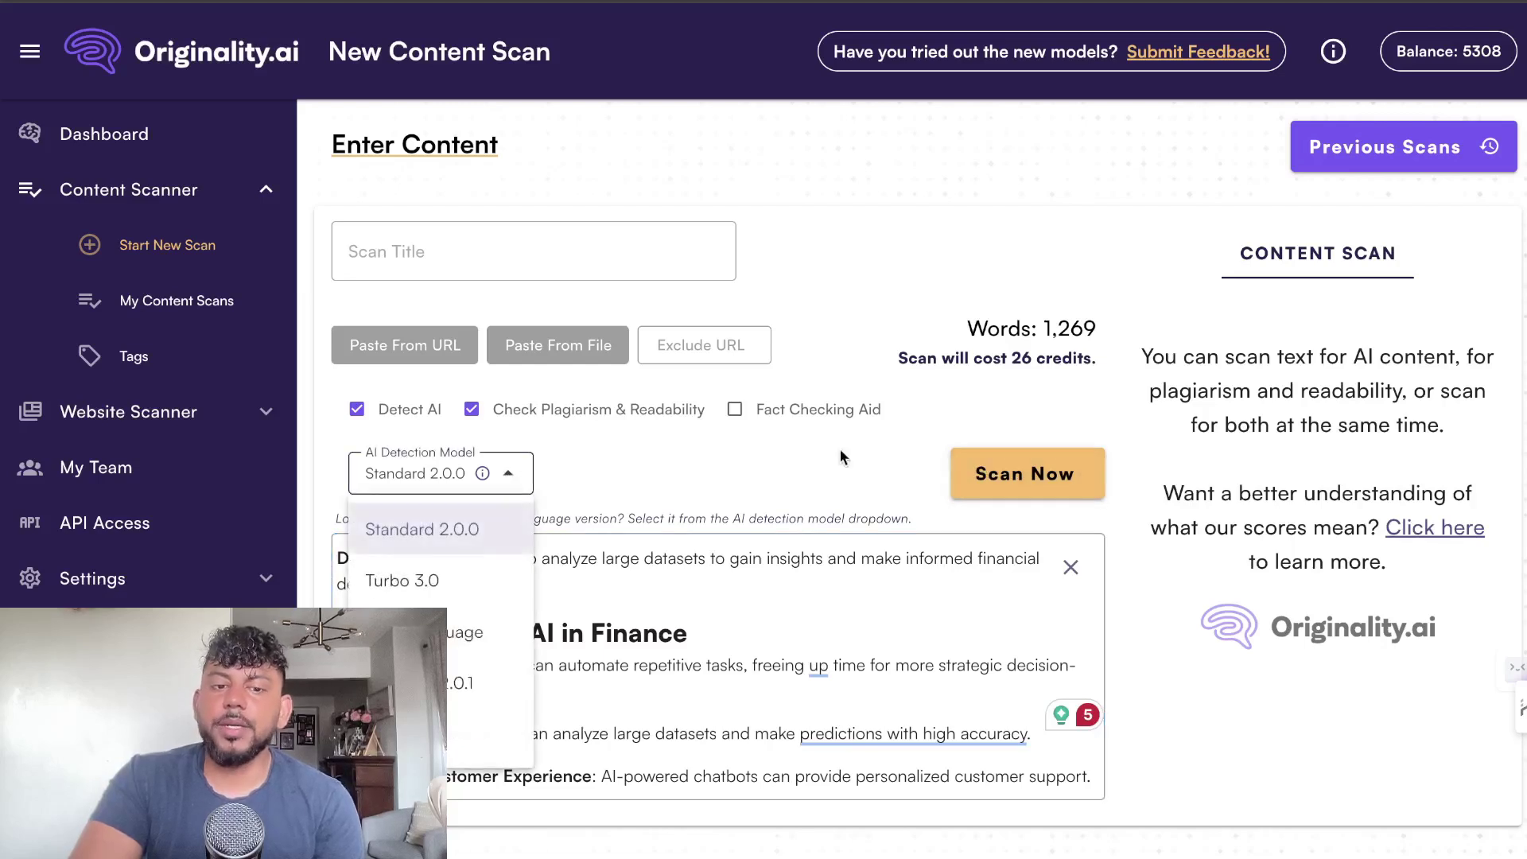
left_click(809, 453)
left_click(984, 469)
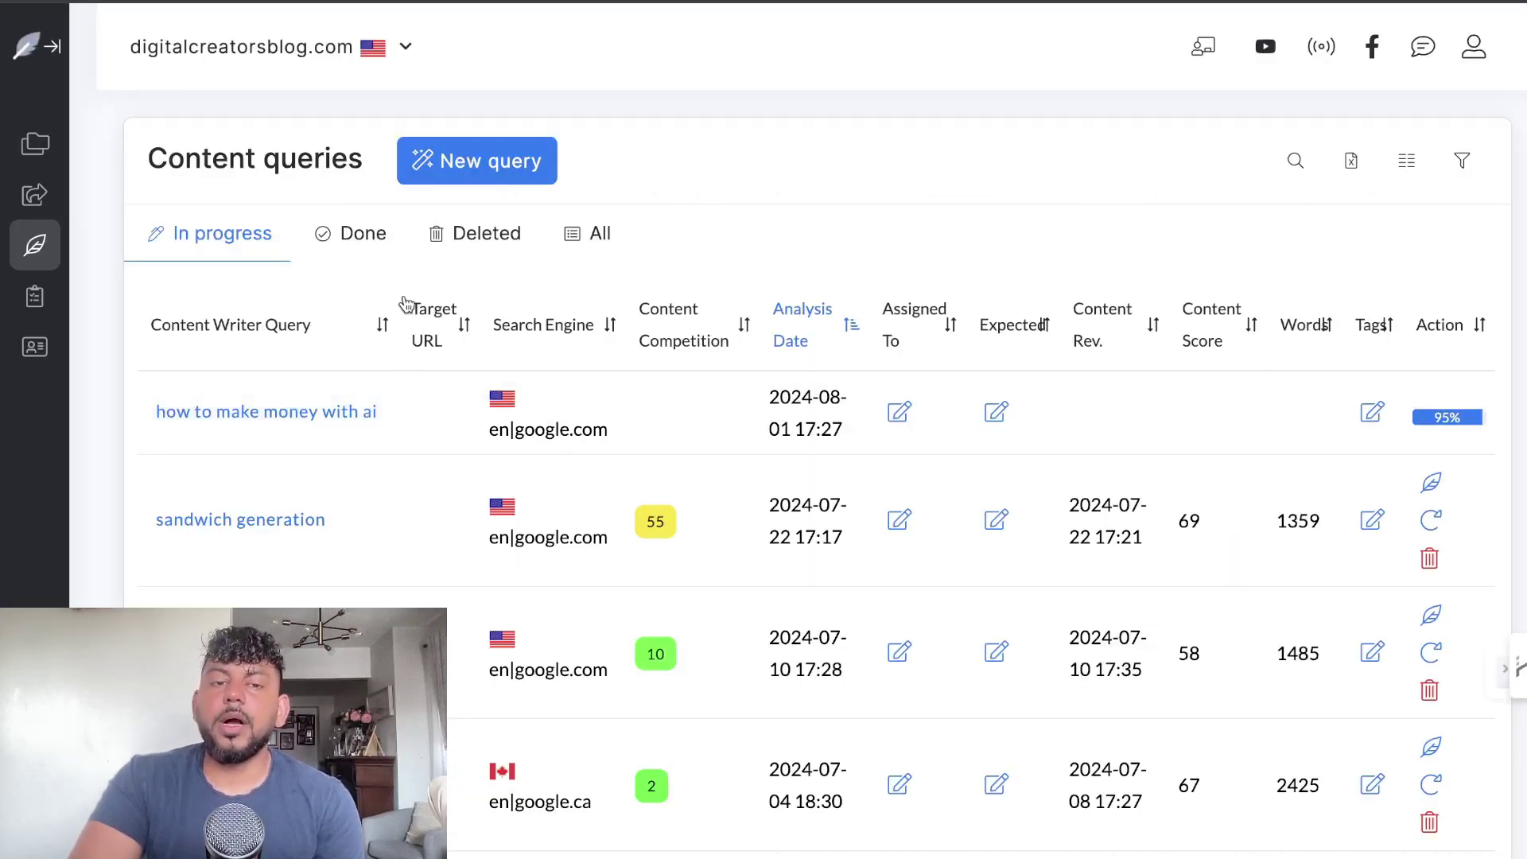
Open the 'how to make money with ai' query from the Content queries list.
left_click(356, 425)
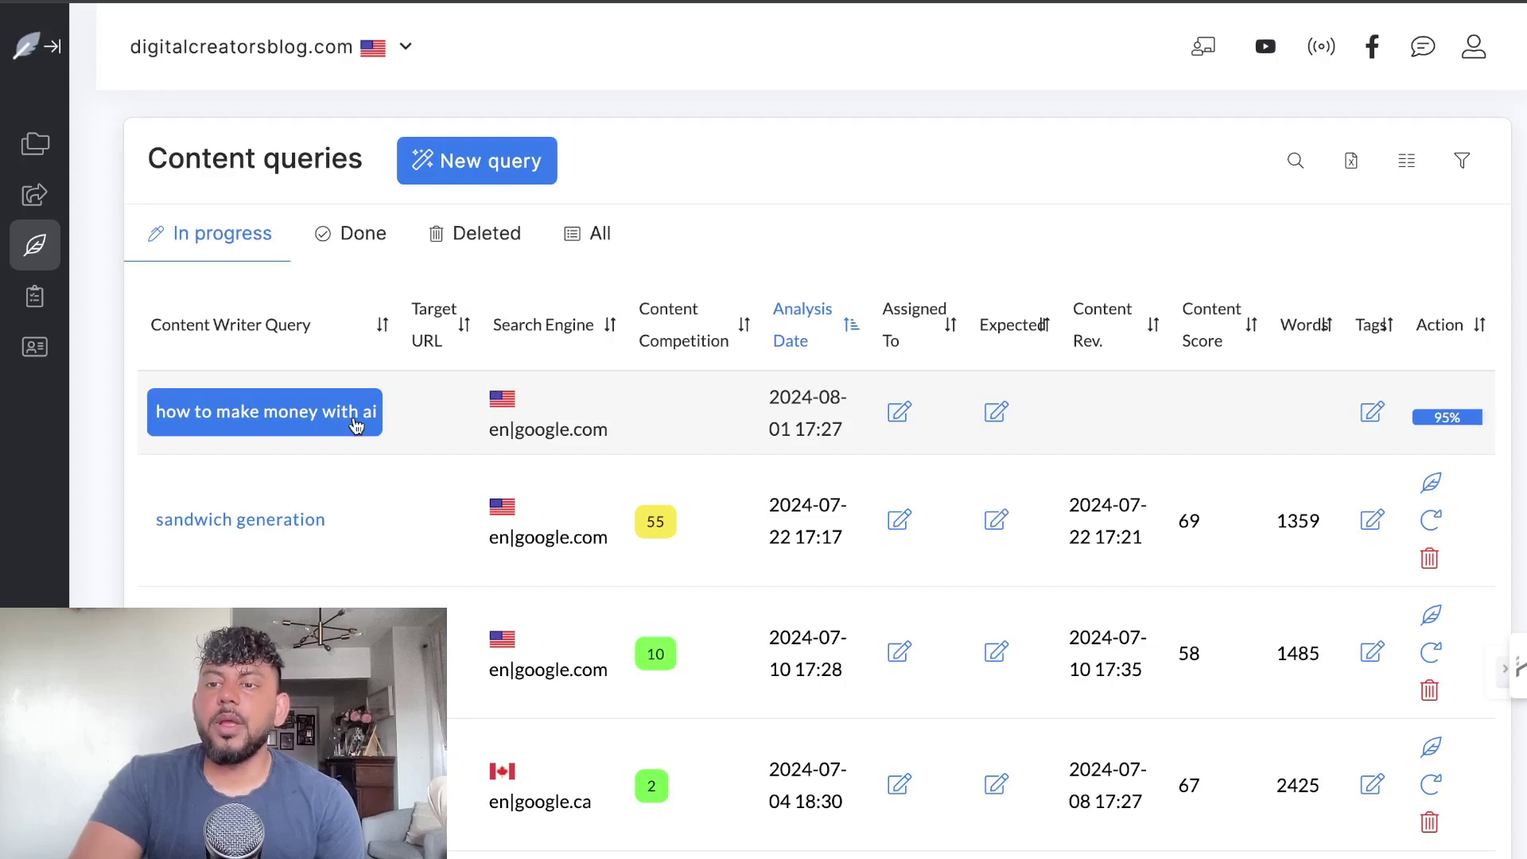
left_click(355, 425)
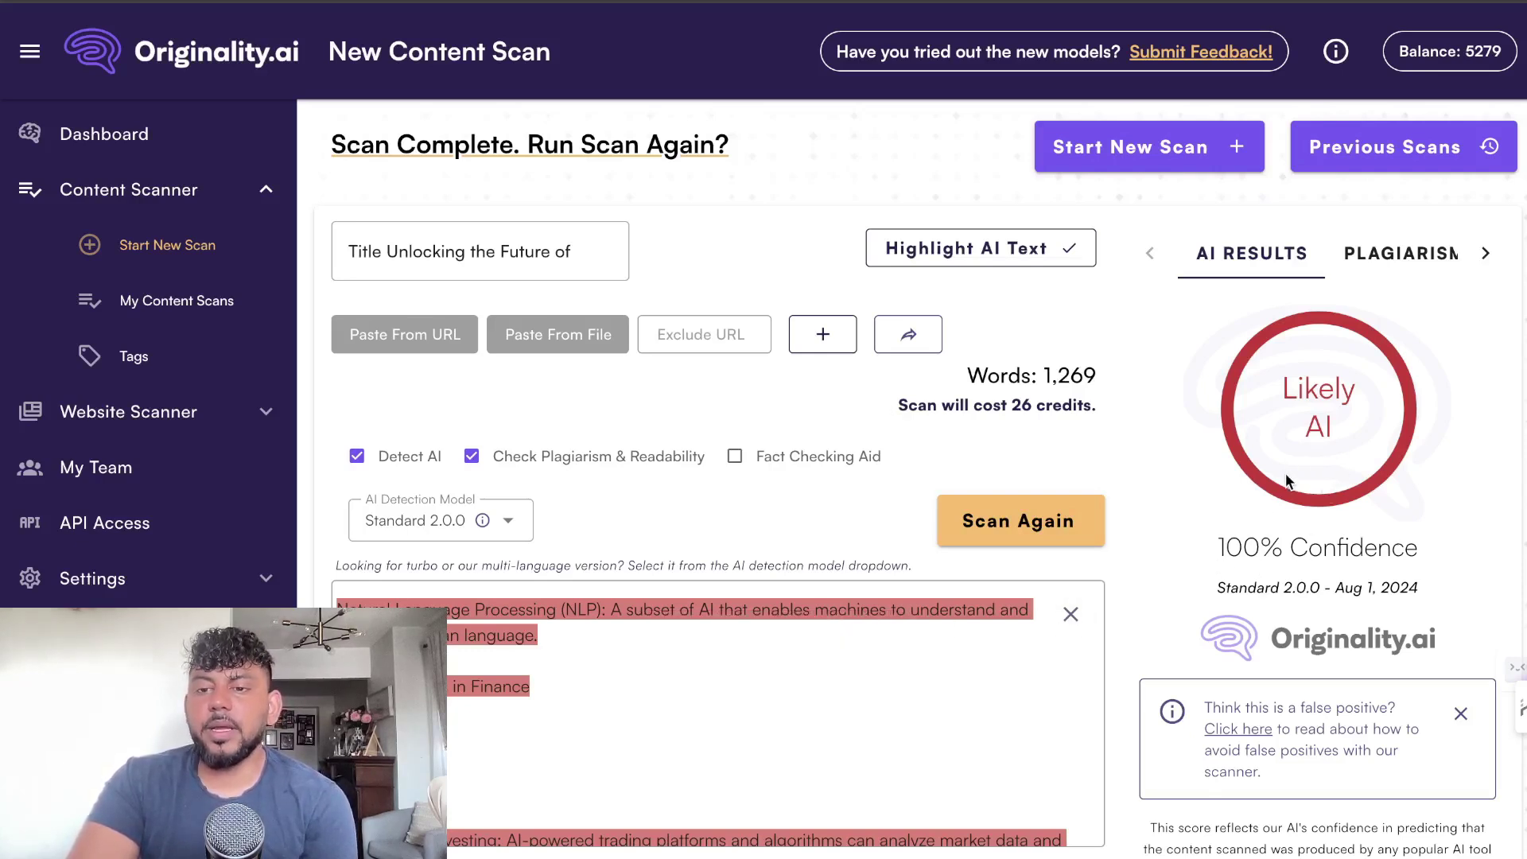
Highlight the 100% Confidence result in Originality.ai's AI Results panel.
left_click_drag(1222, 548, 1419, 549)
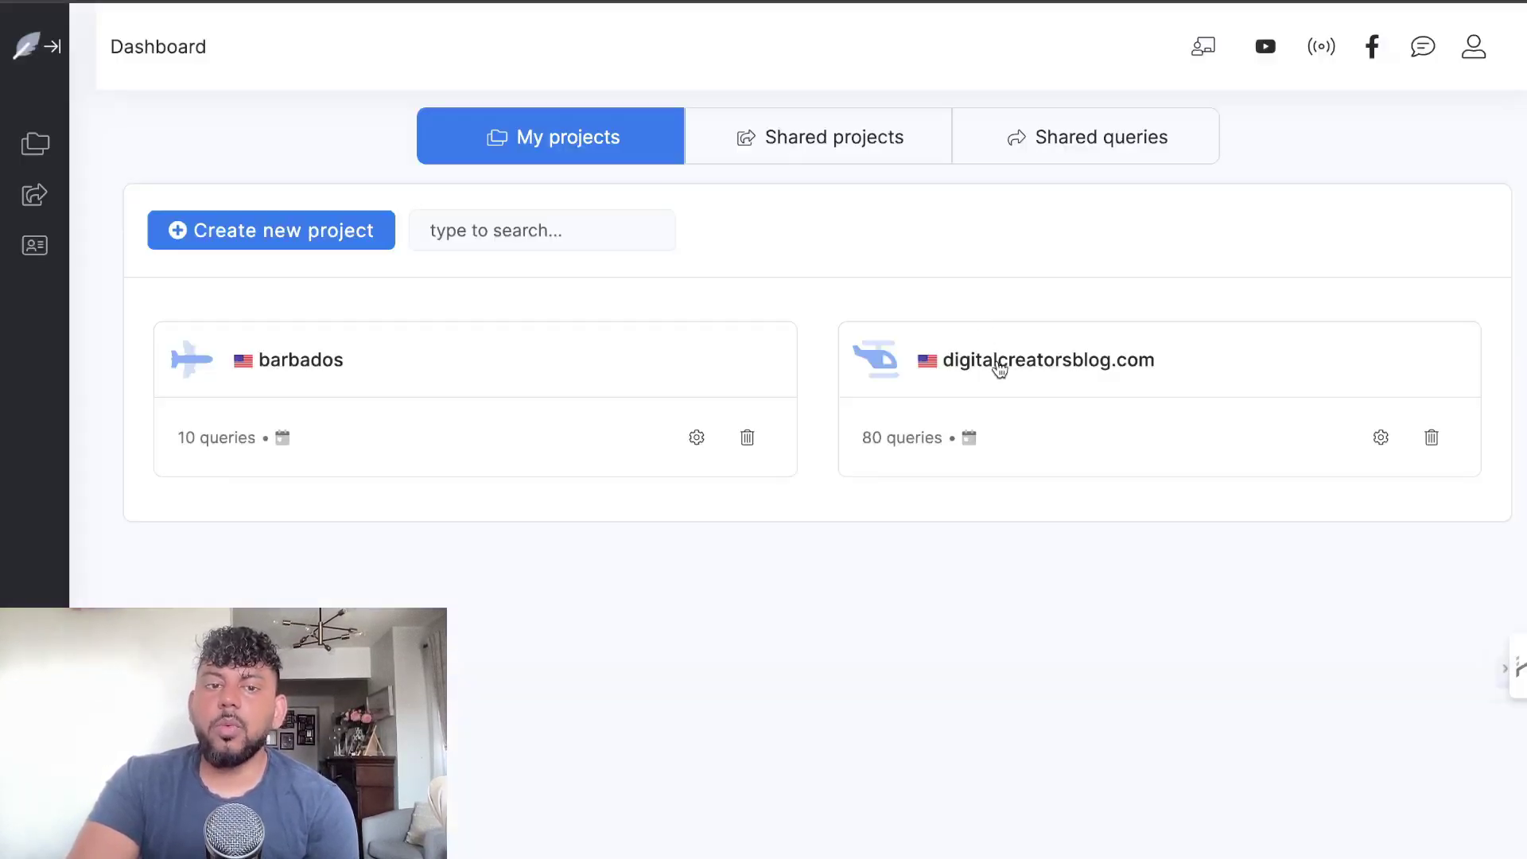
Open the digitalcreatorsblog.com project card from the Dashboard.
left_click(1060, 383)
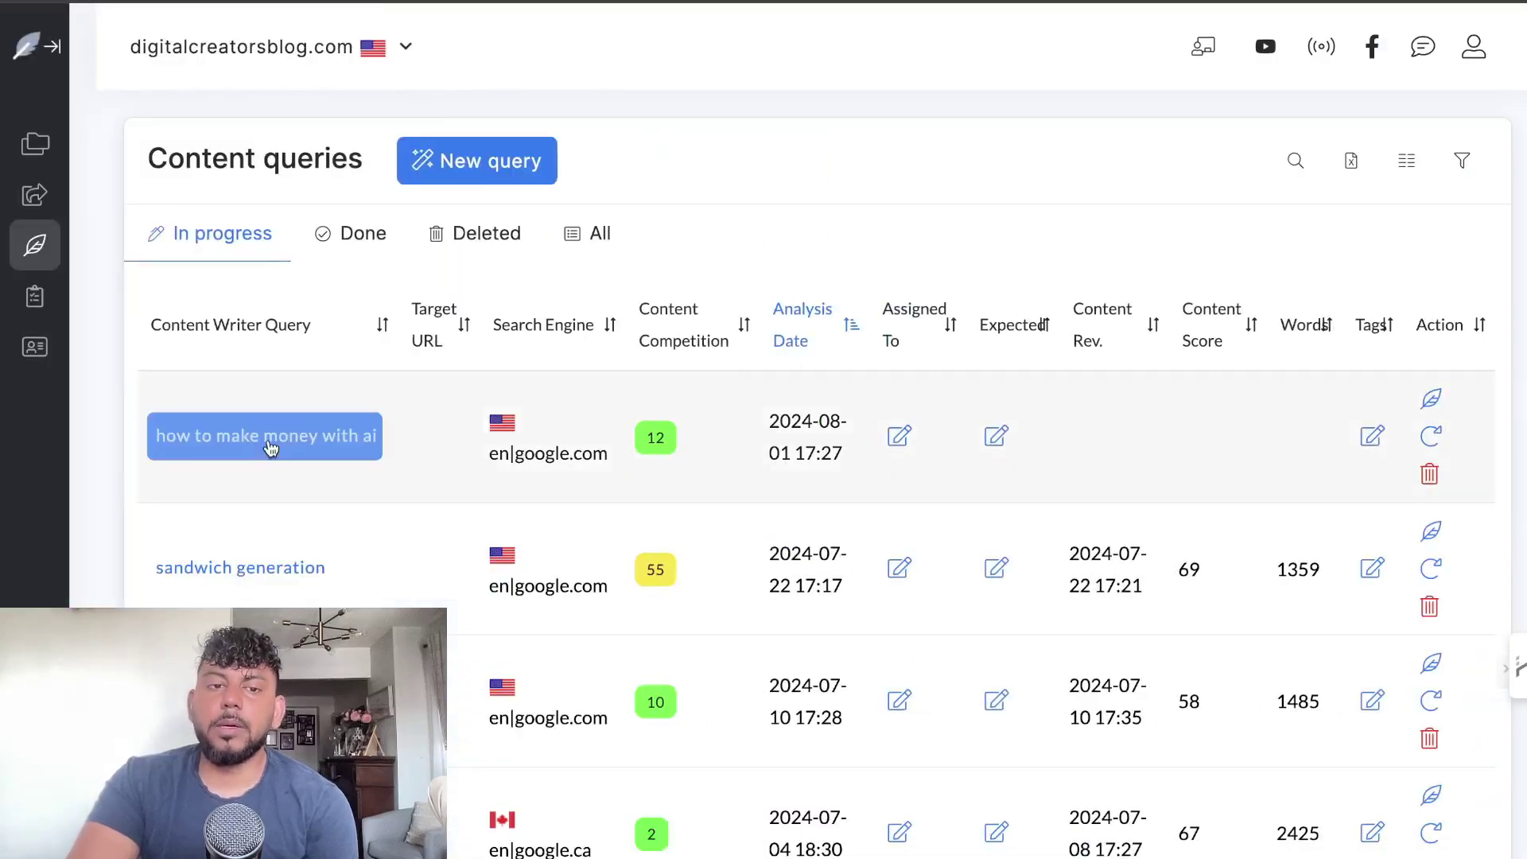
Open the 'how to make money with ai' query, accept competitors, and paste the article.
left_click(270, 450)
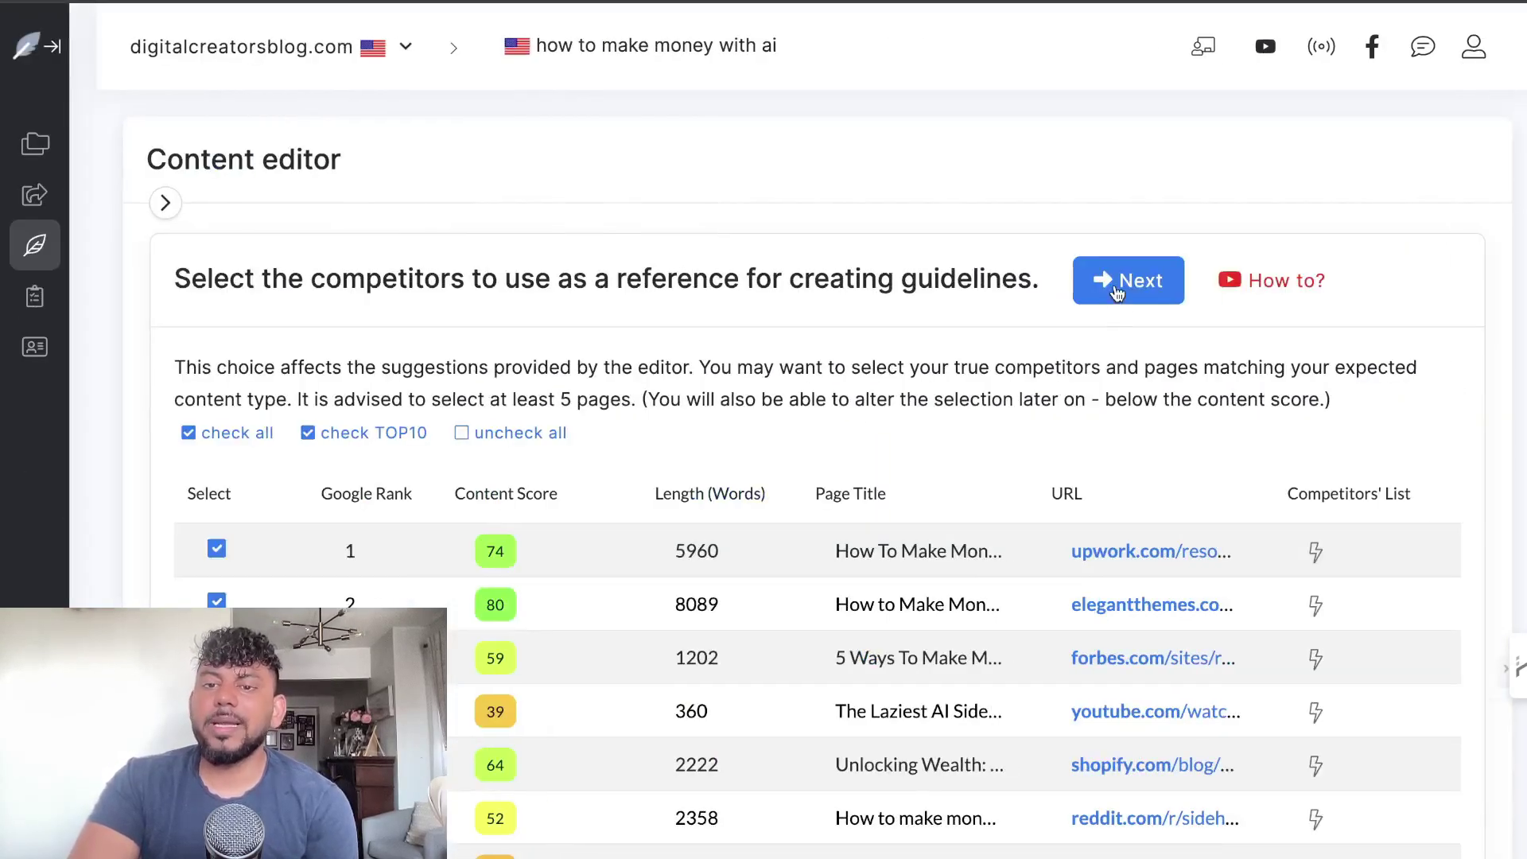
left_click(1115, 285)
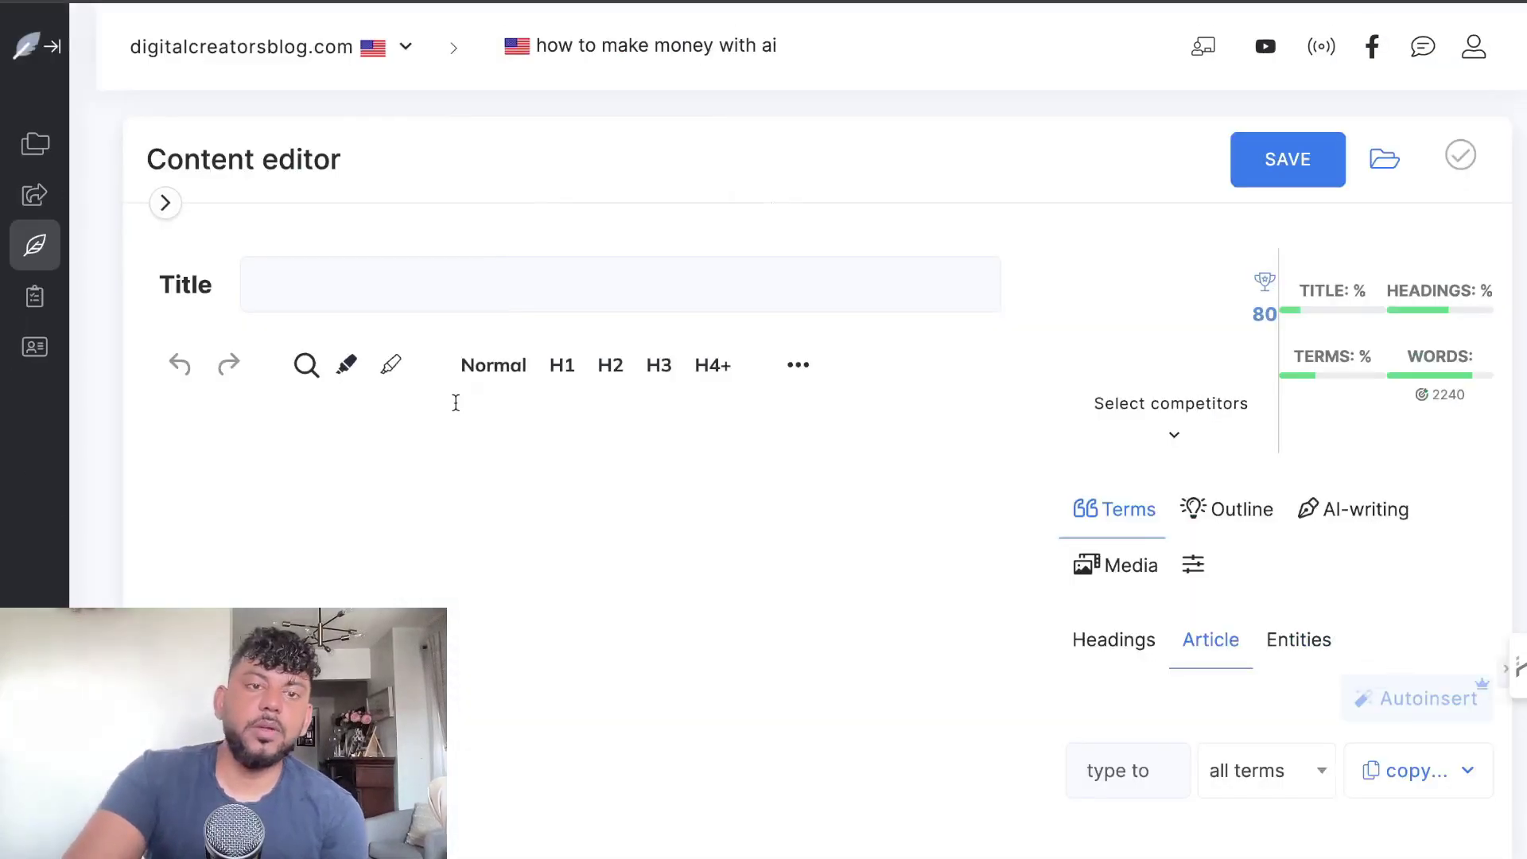
key("ctrl+v")
scroll(455, 402, "up", 10)
scroll(455, 401, "up", 5)
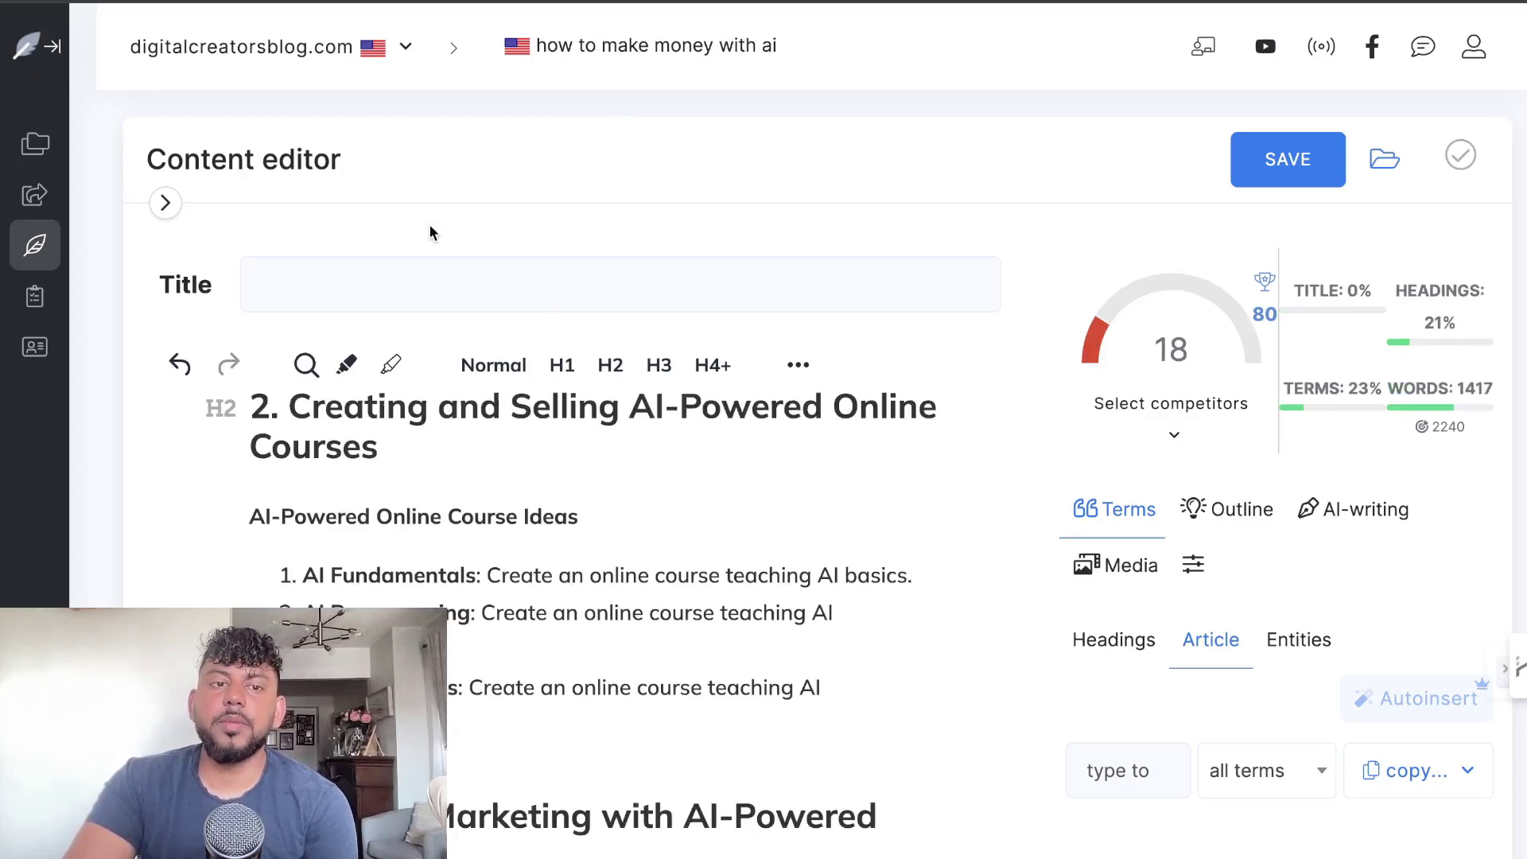
Generate the meta title and description and save them.
left_click(294, 284)
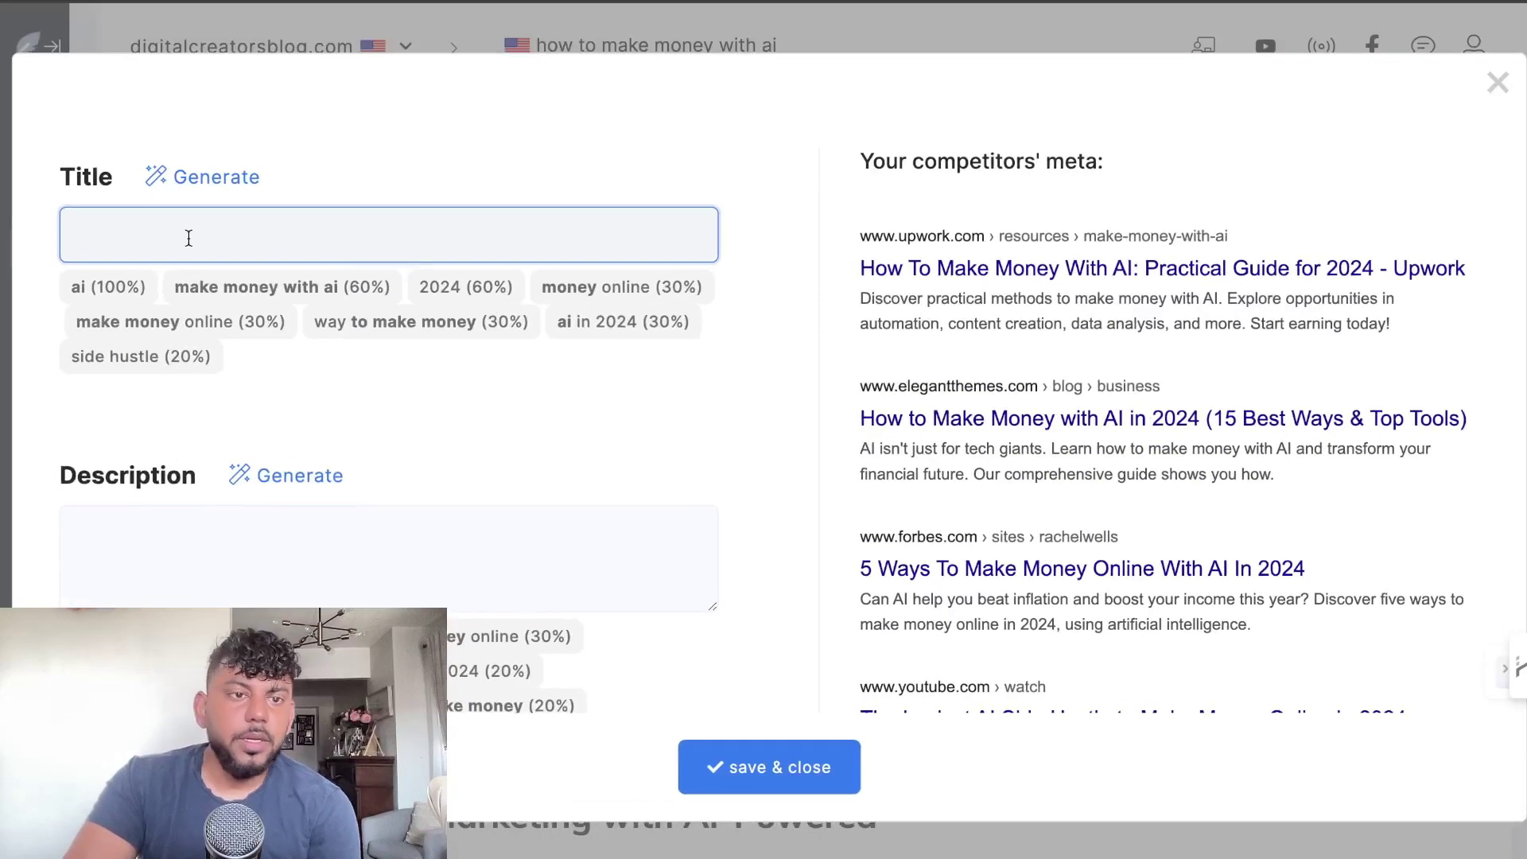
left_click(192, 172)
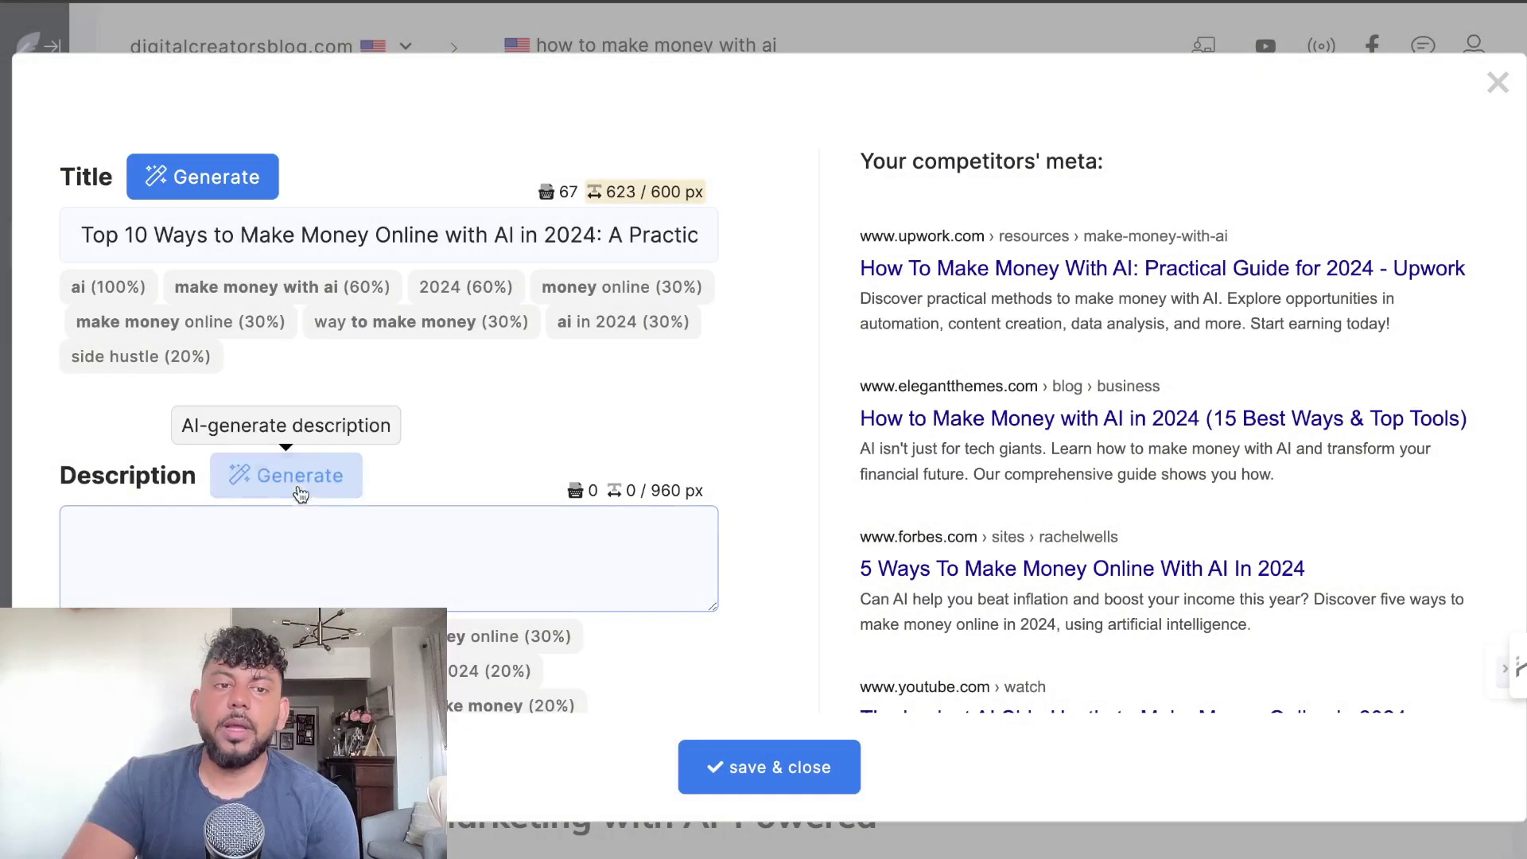
left_click(299, 492)
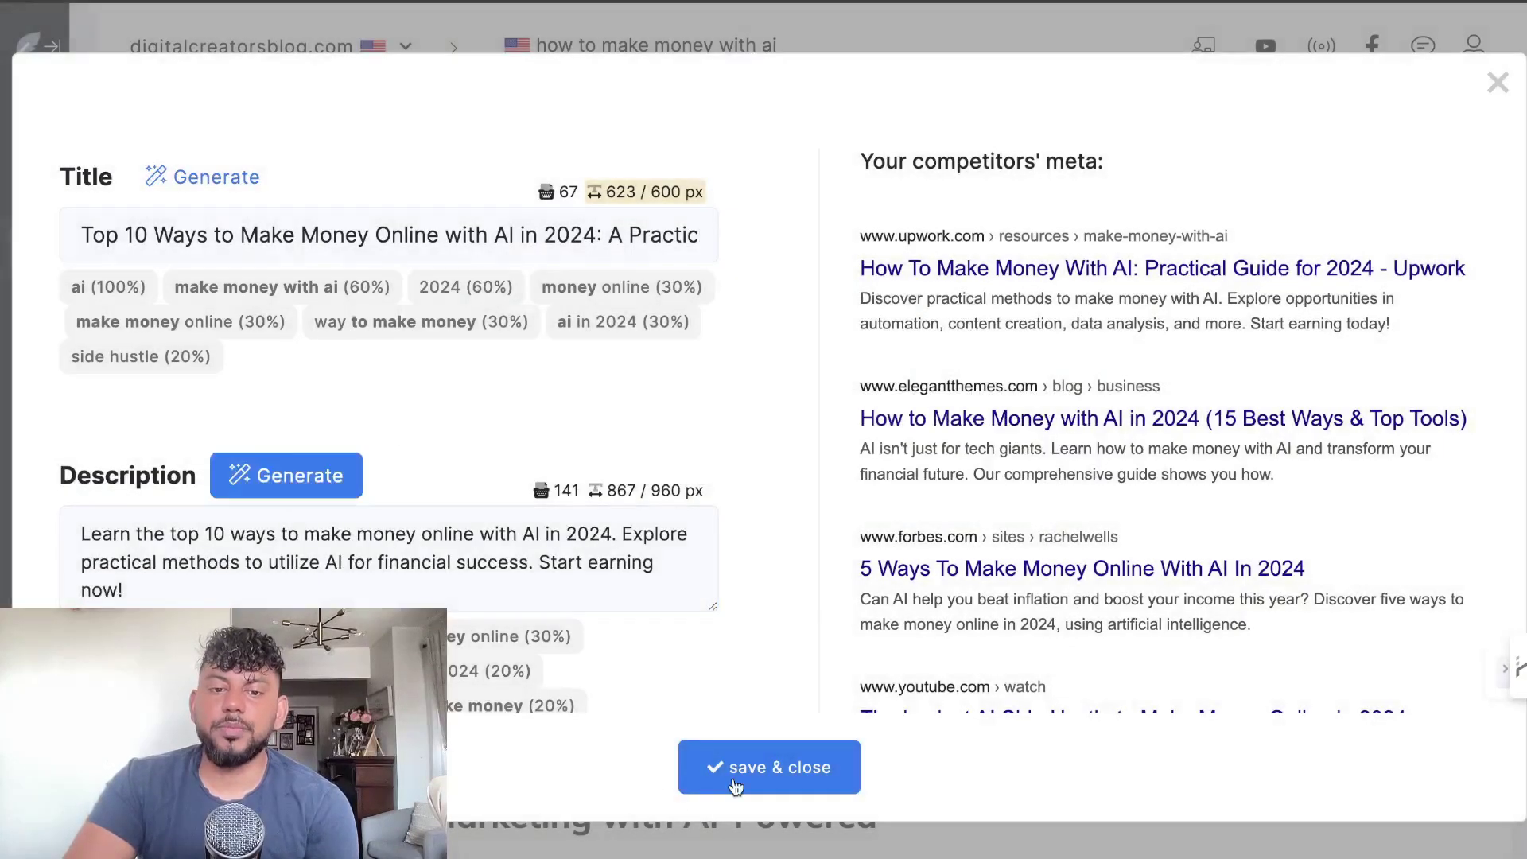
left_click(730, 783)
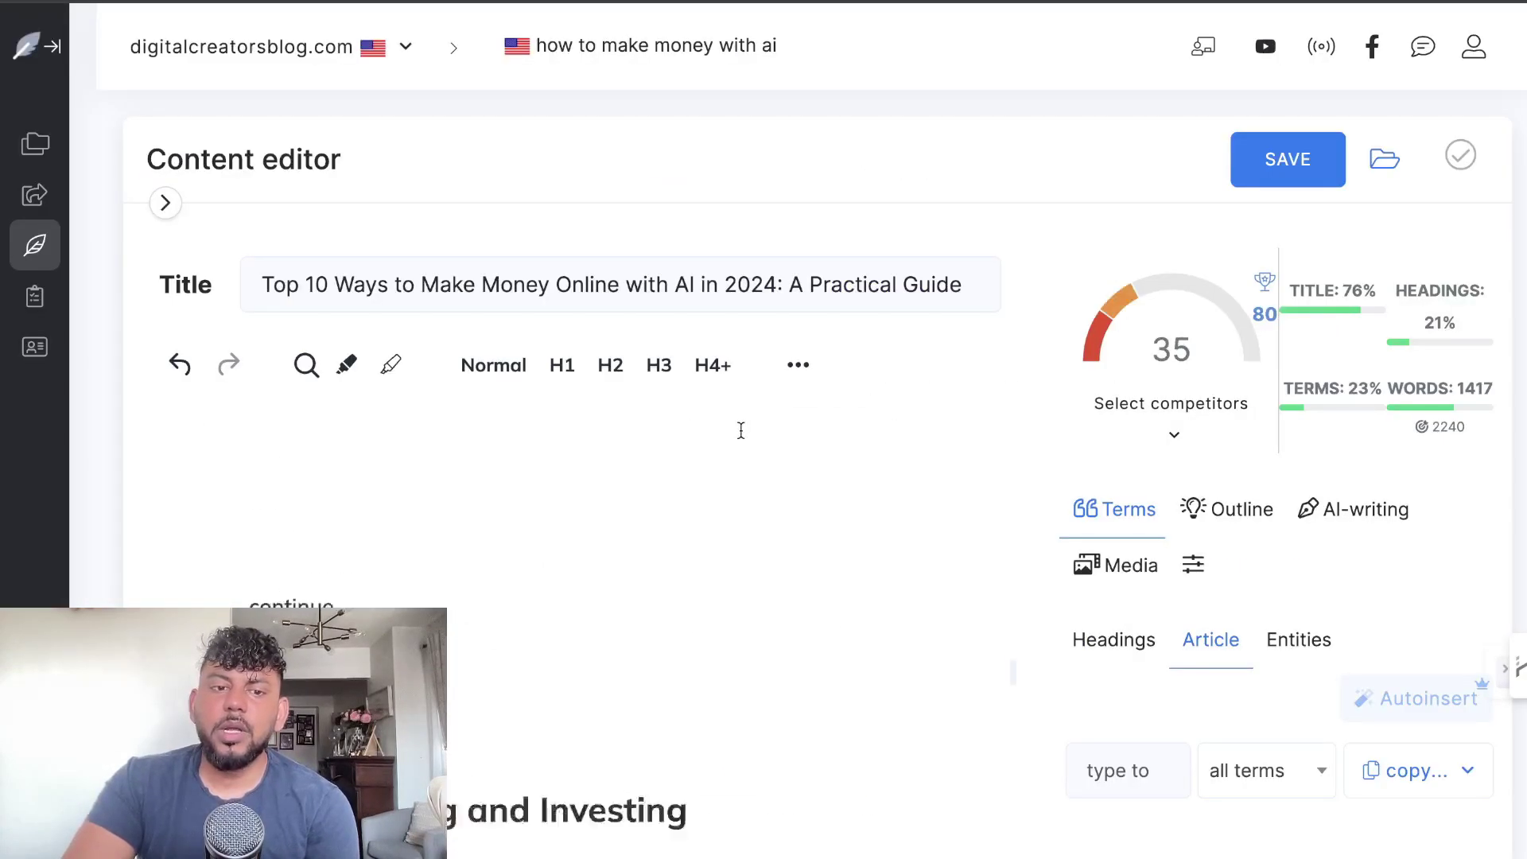
Make the article's original title line an H1 heading.
scroll(740, 429, "up", 5)
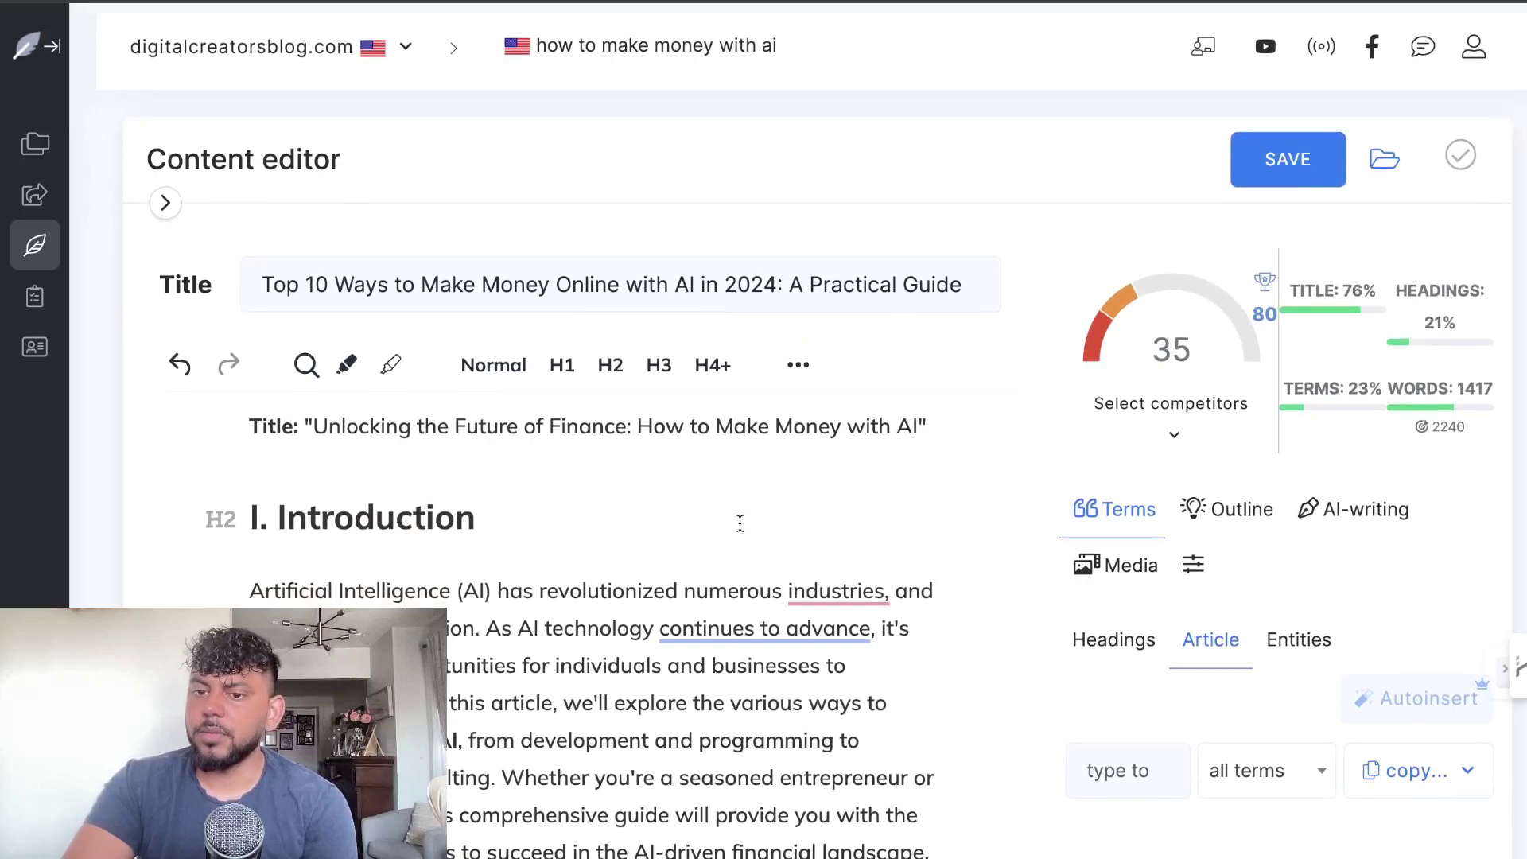
scroll(739, 522, "down", 1)
scroll(739, 523, "down", 4)
scroll(740, 522, "up", 5)
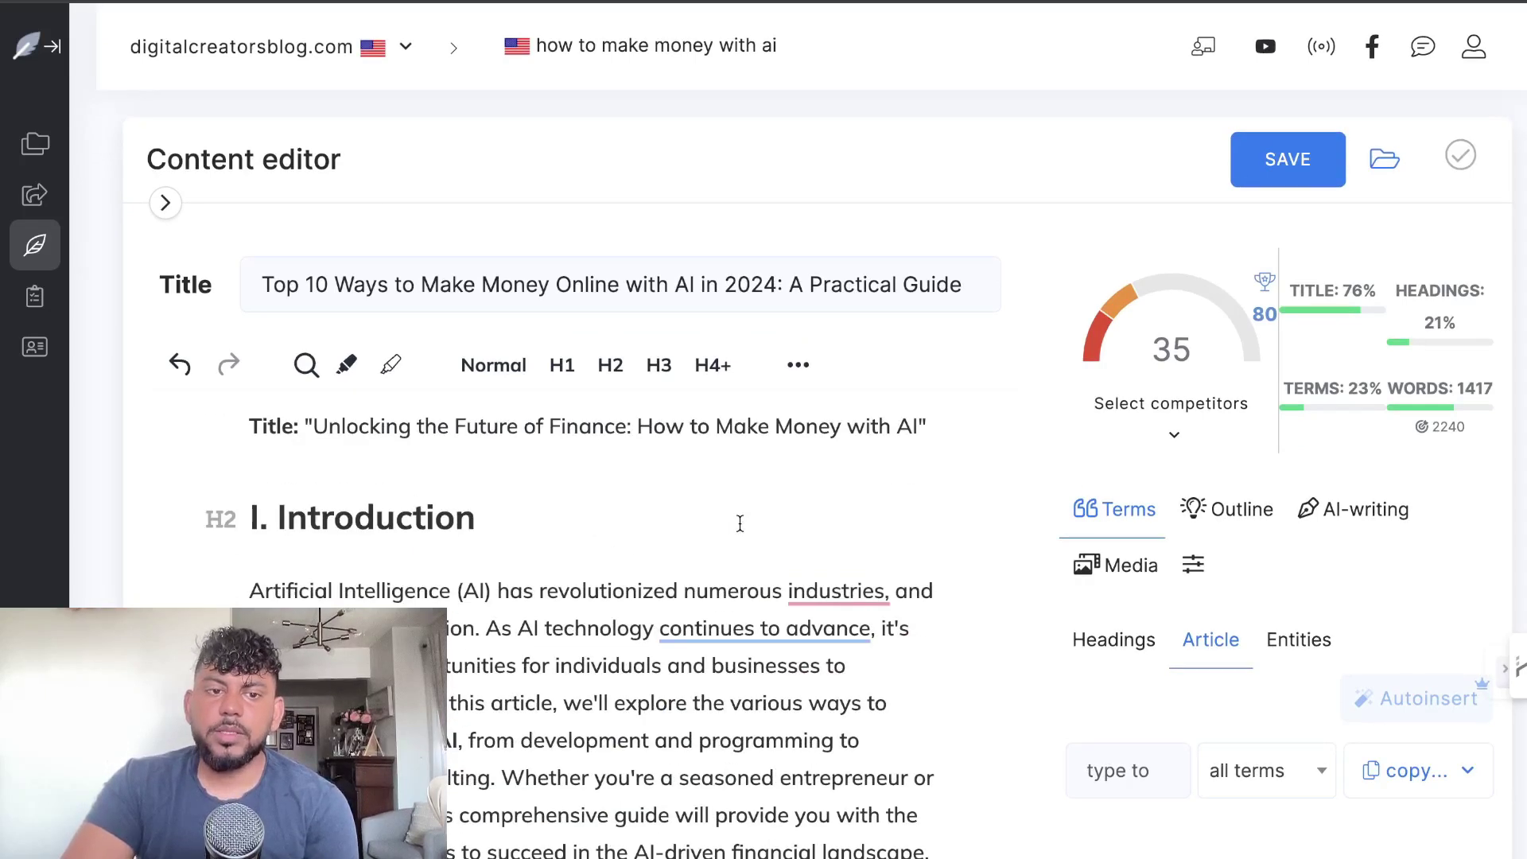
scroll(434, 541, "down", 1)
scroll(434, 540, "down", 5)
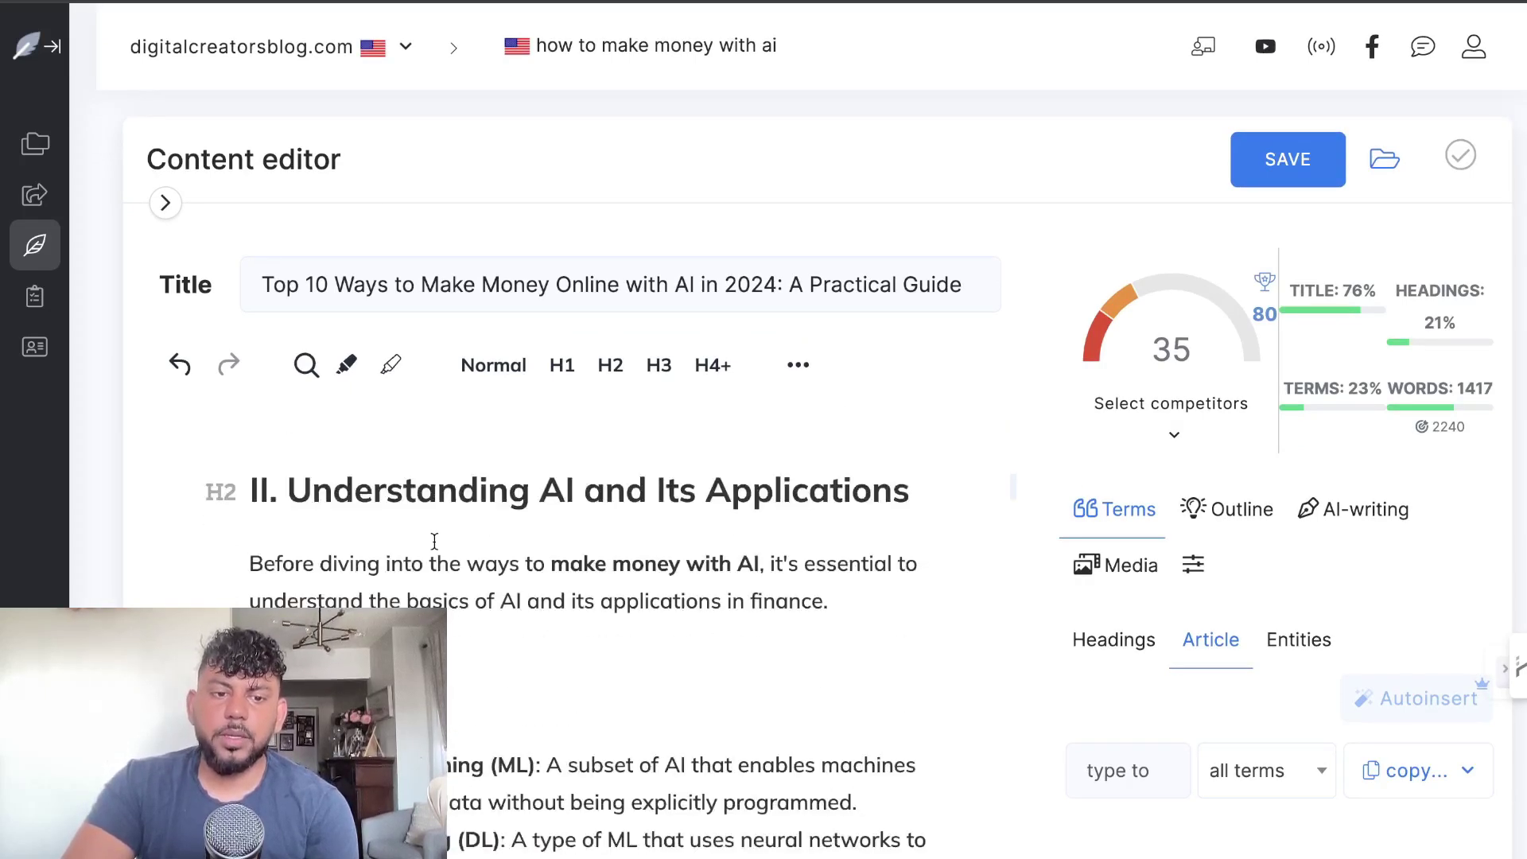
scroll(435, 541, "up", 3)
scroll(435, 541, "down", 5)
scroll(434, 540, "up", 5)
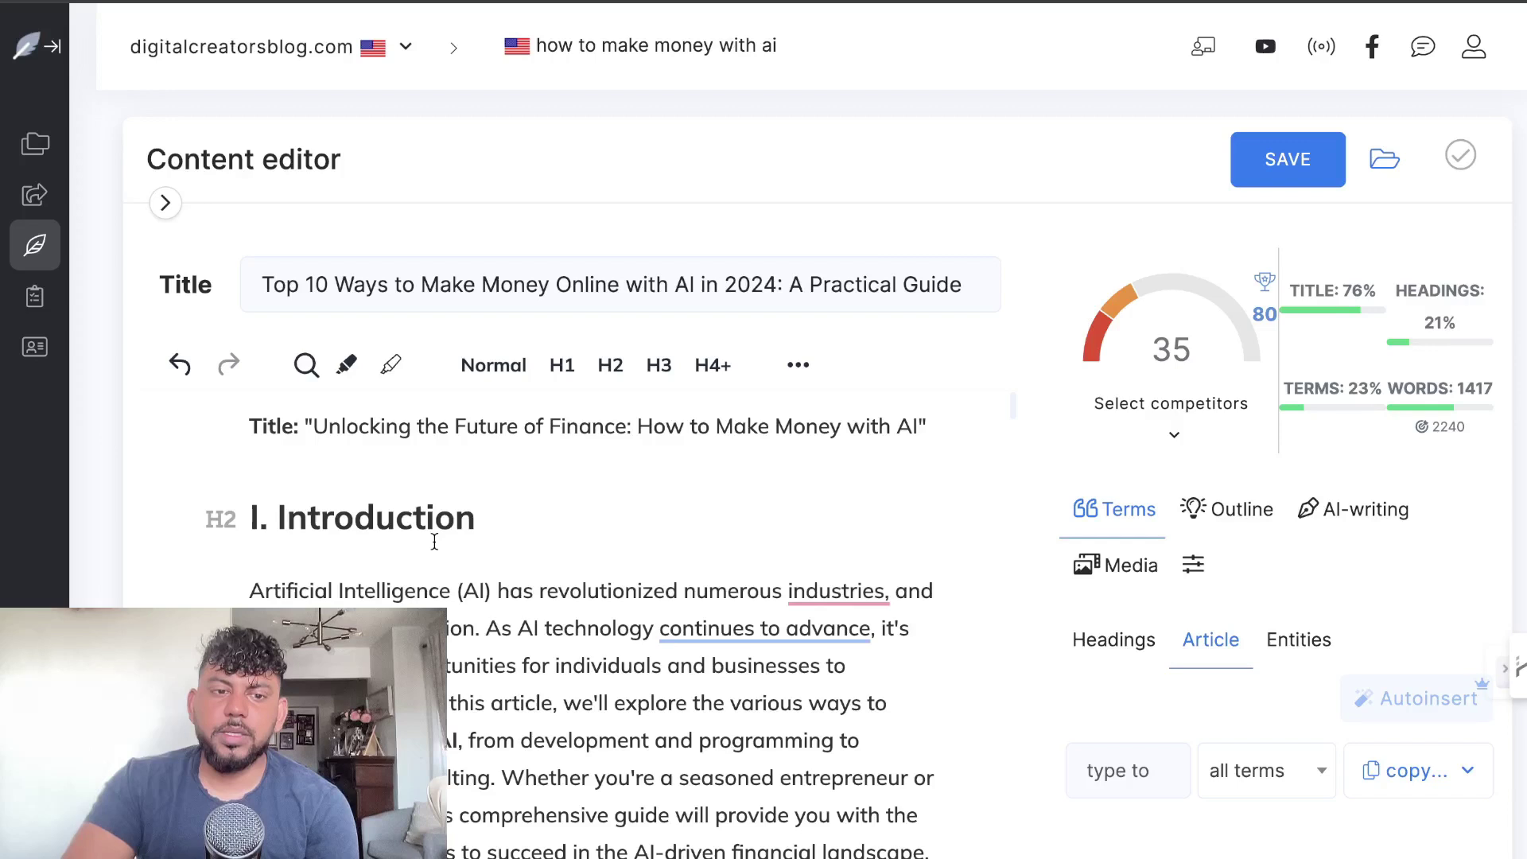
triple_click(417, 519)
left_click(653, 525)
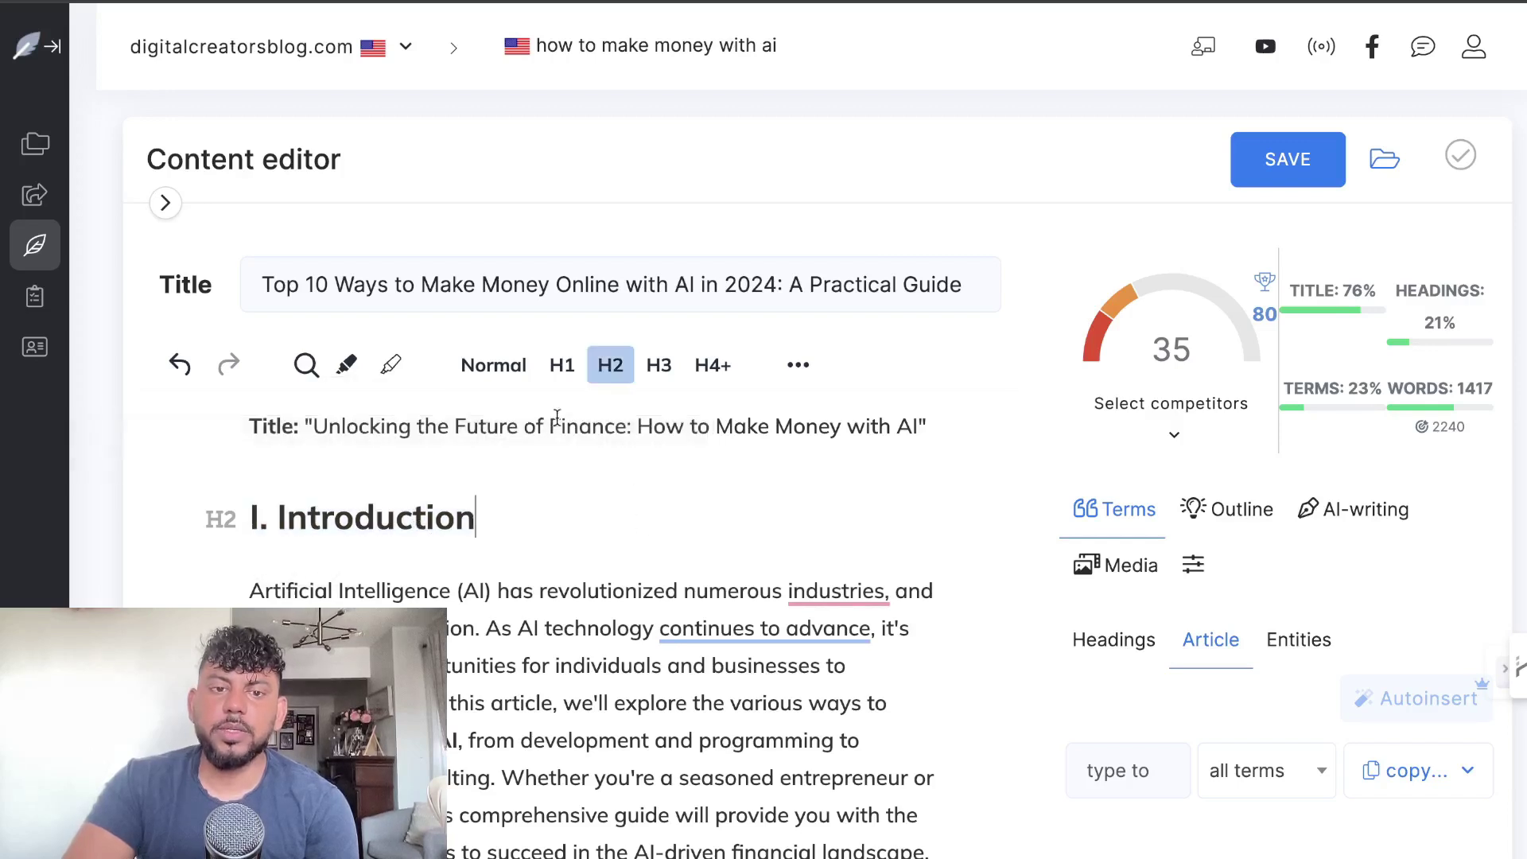
triple_click(555, 427)
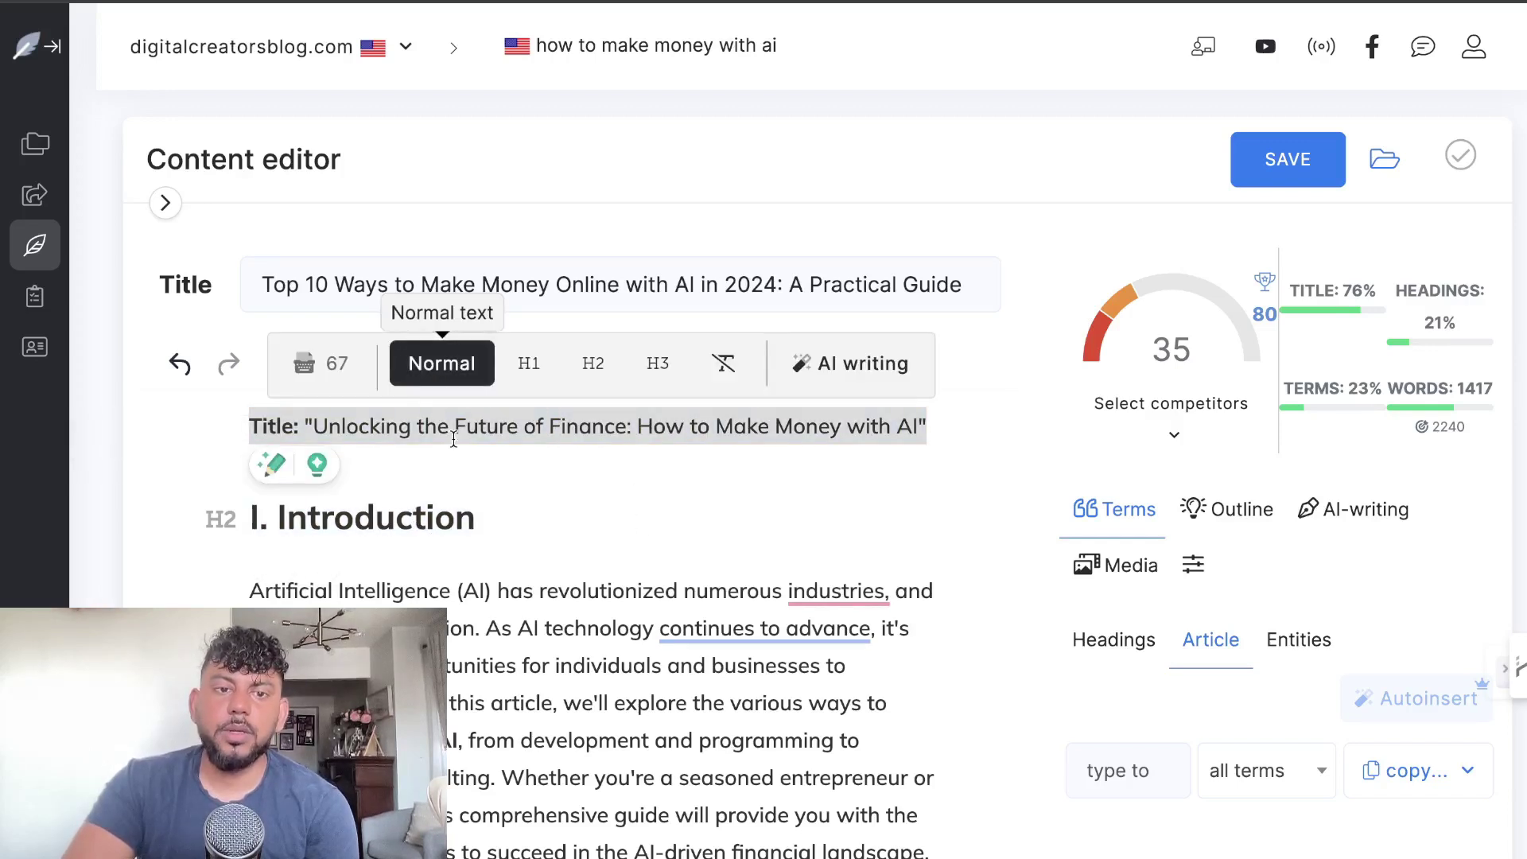
key("ctrl+alt+1")
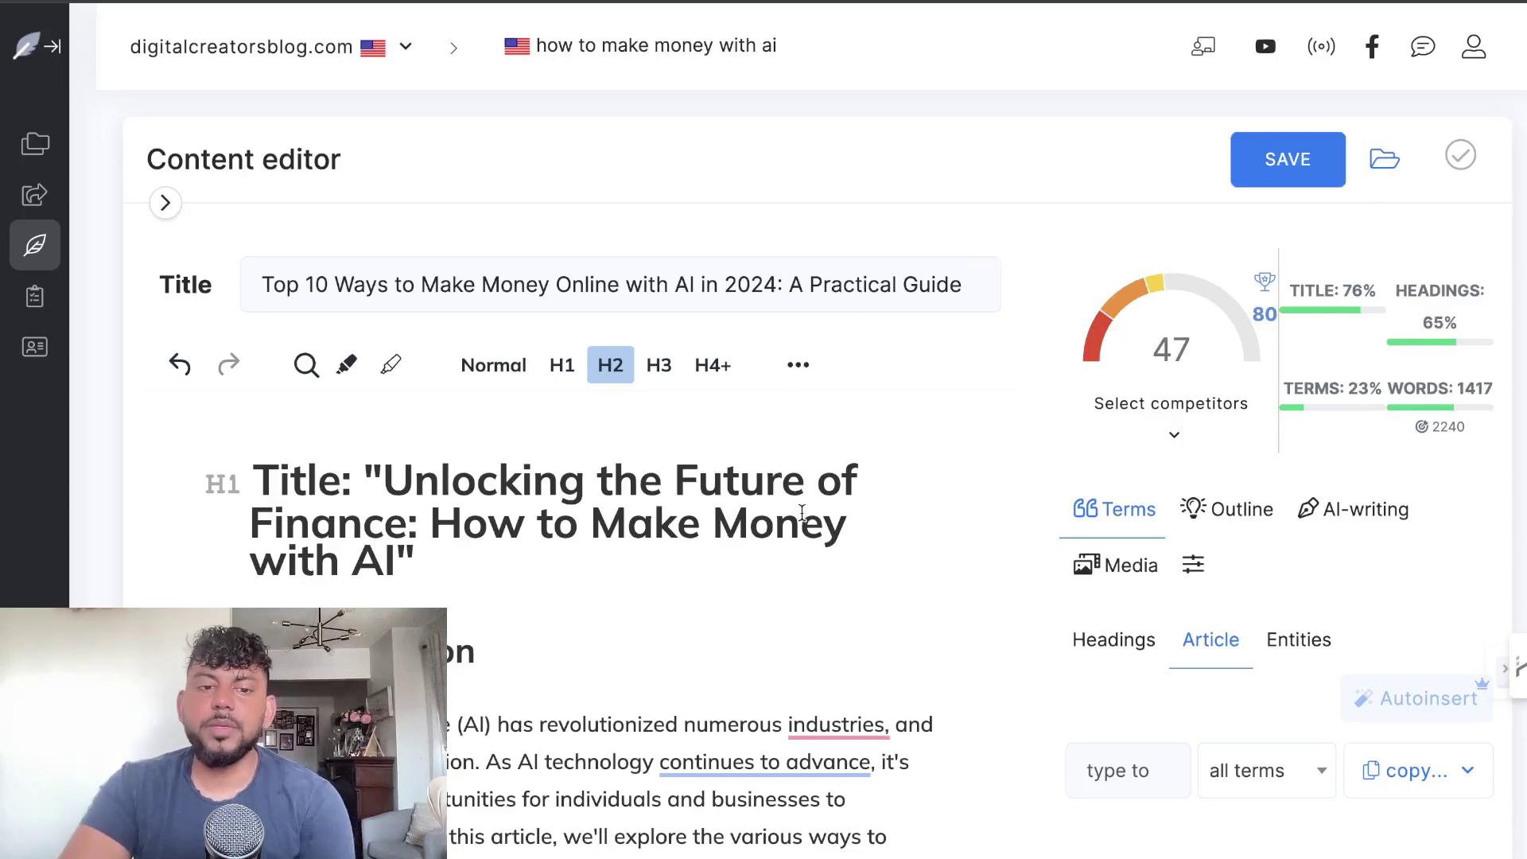
Delete 'The Rise of AI in Finance' heading and confirm the title is H1.
scroll(515, 639, "down", 1)
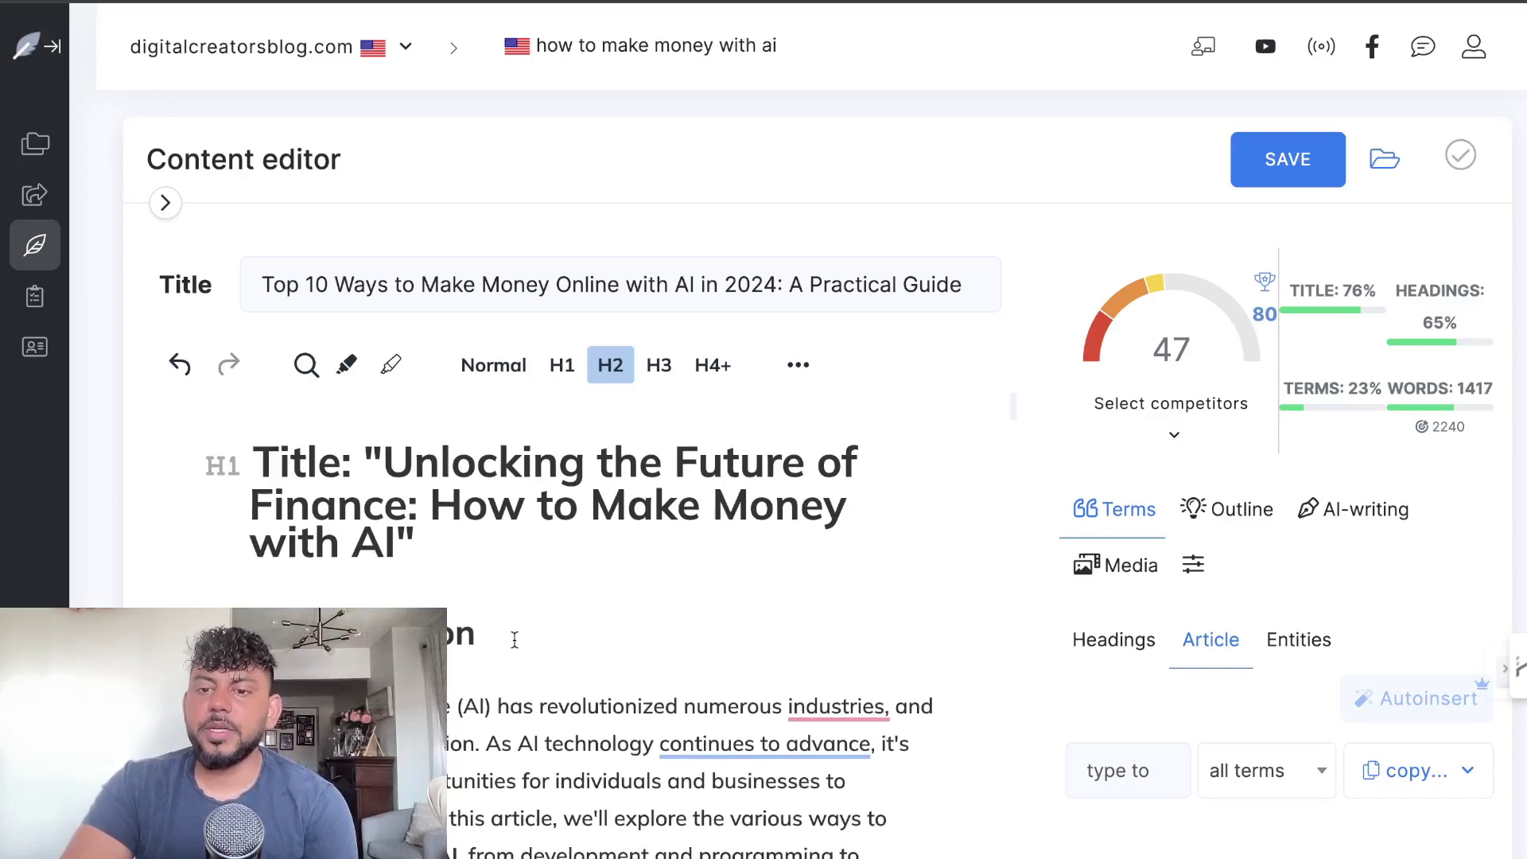
scroll(1066, 556, "down", 3)
scroll(841, 624, "down", 10)
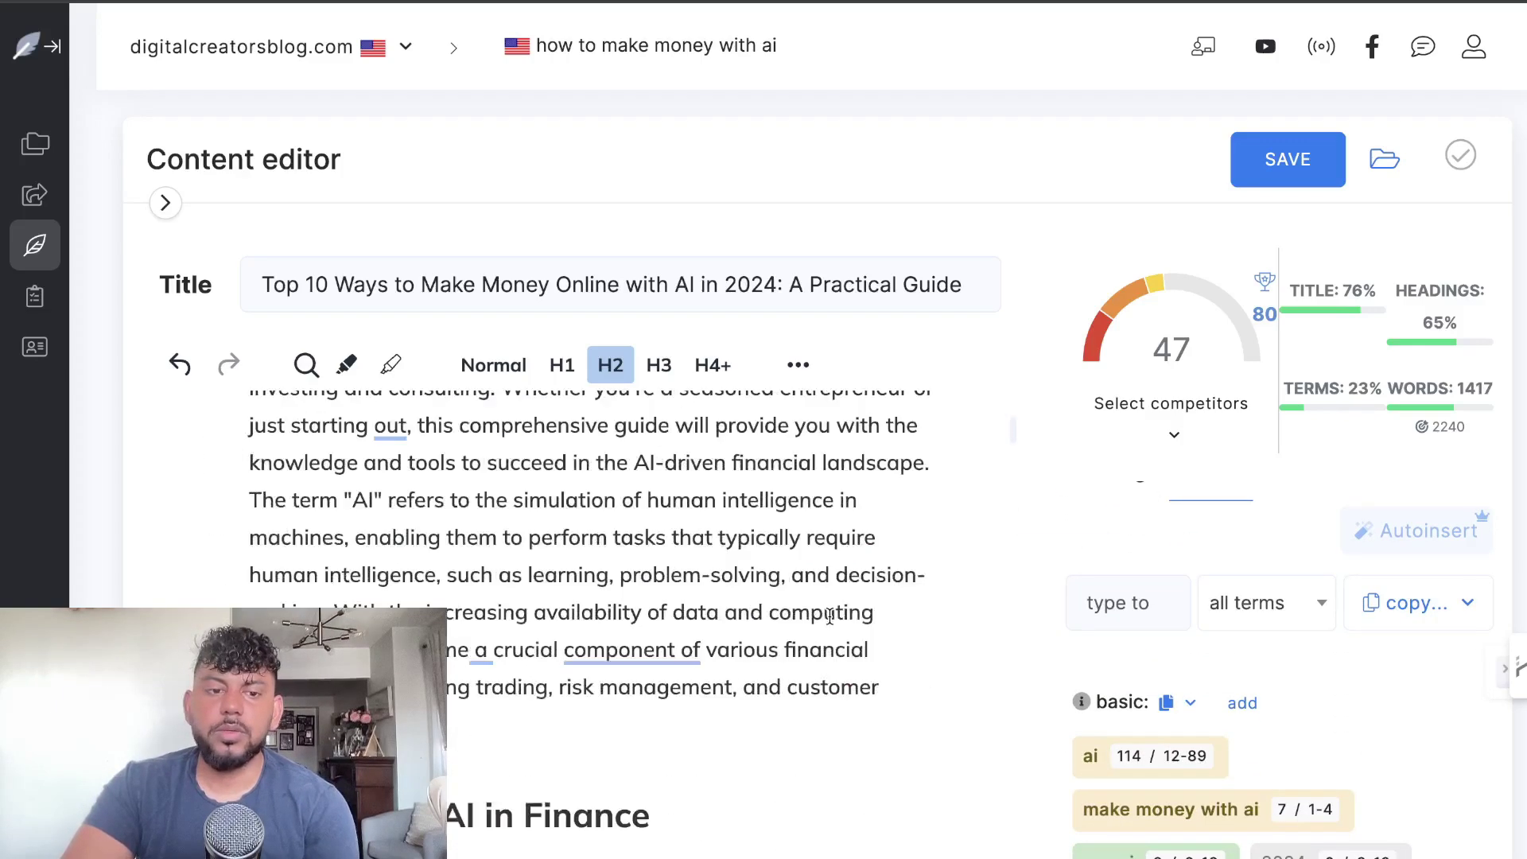
scroll(841, 624, "down", 5)
left_click(474, 526)
triple_click(474, 526)
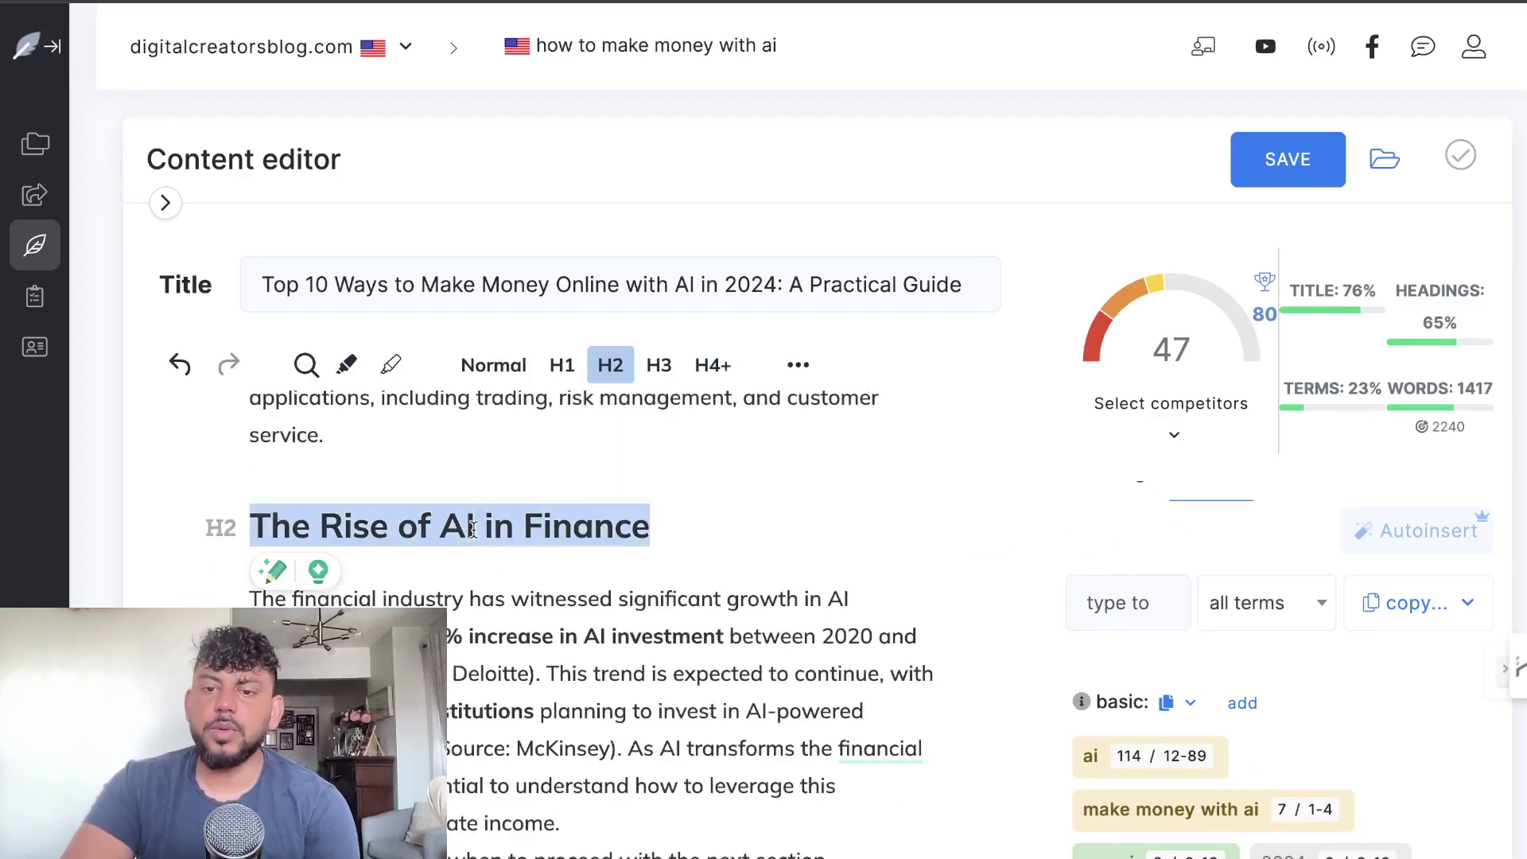
key("BackSpace")
scroll(972, 447, "up", 15)
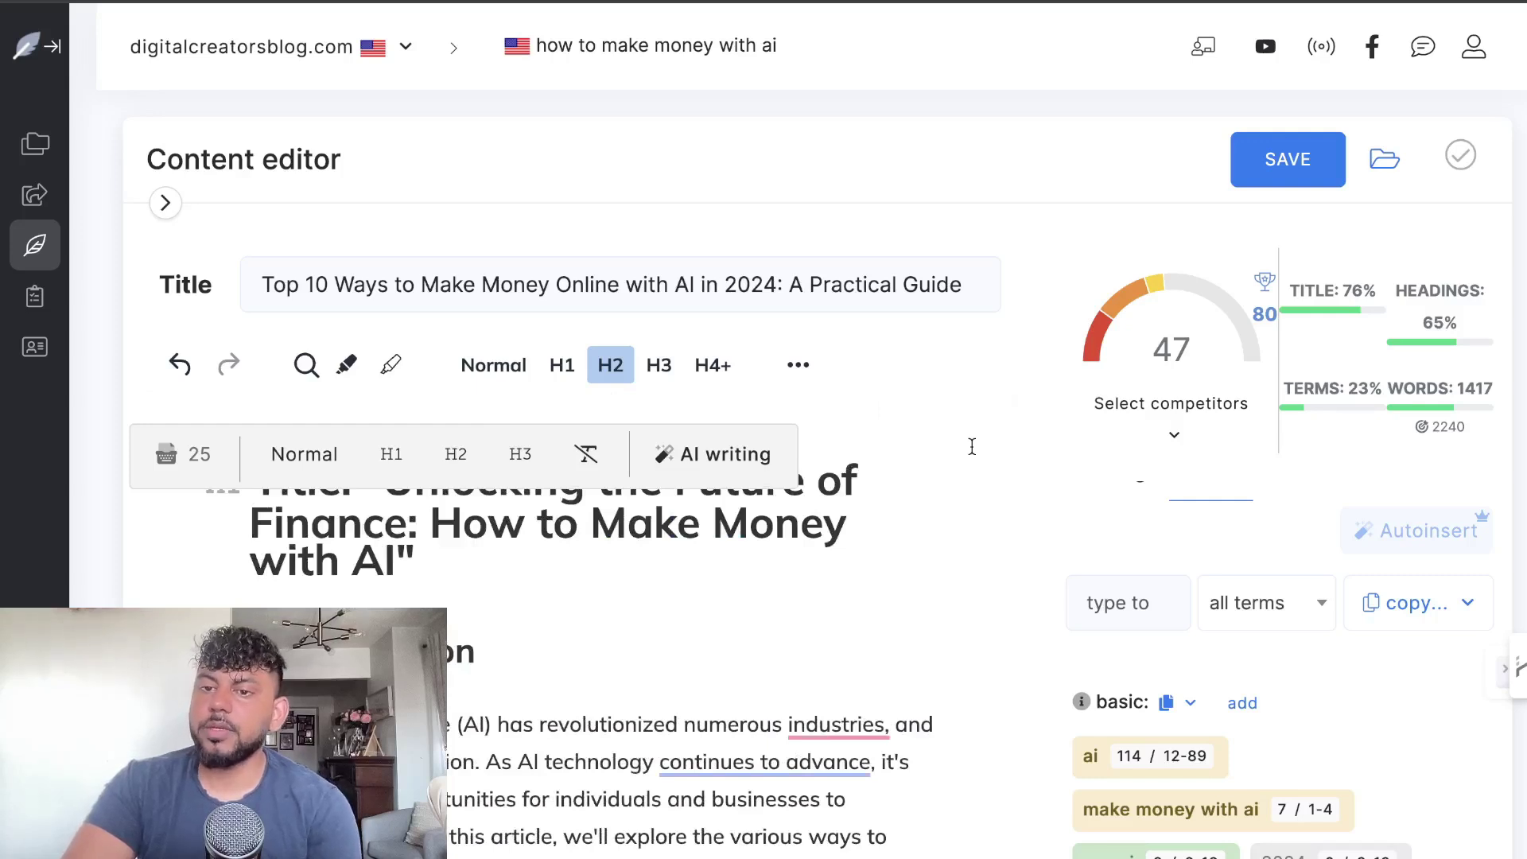
left_click(906, 561)
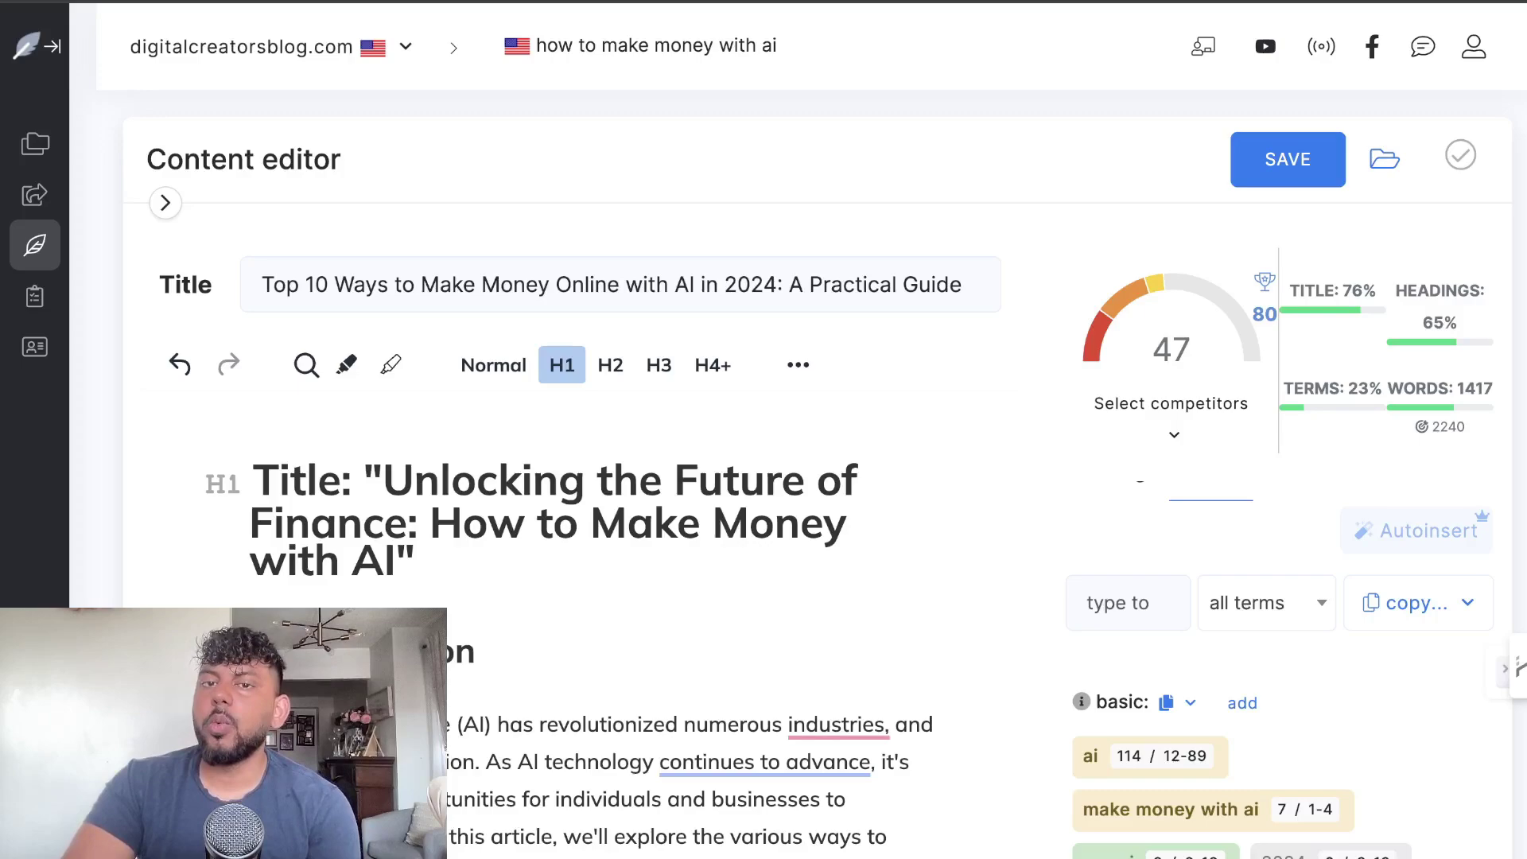
Review the generated article in the Meta AI chat, clearing the text selection.
scroll(757, 340, "down", 10)
scroll(757, 340, "down", 5)
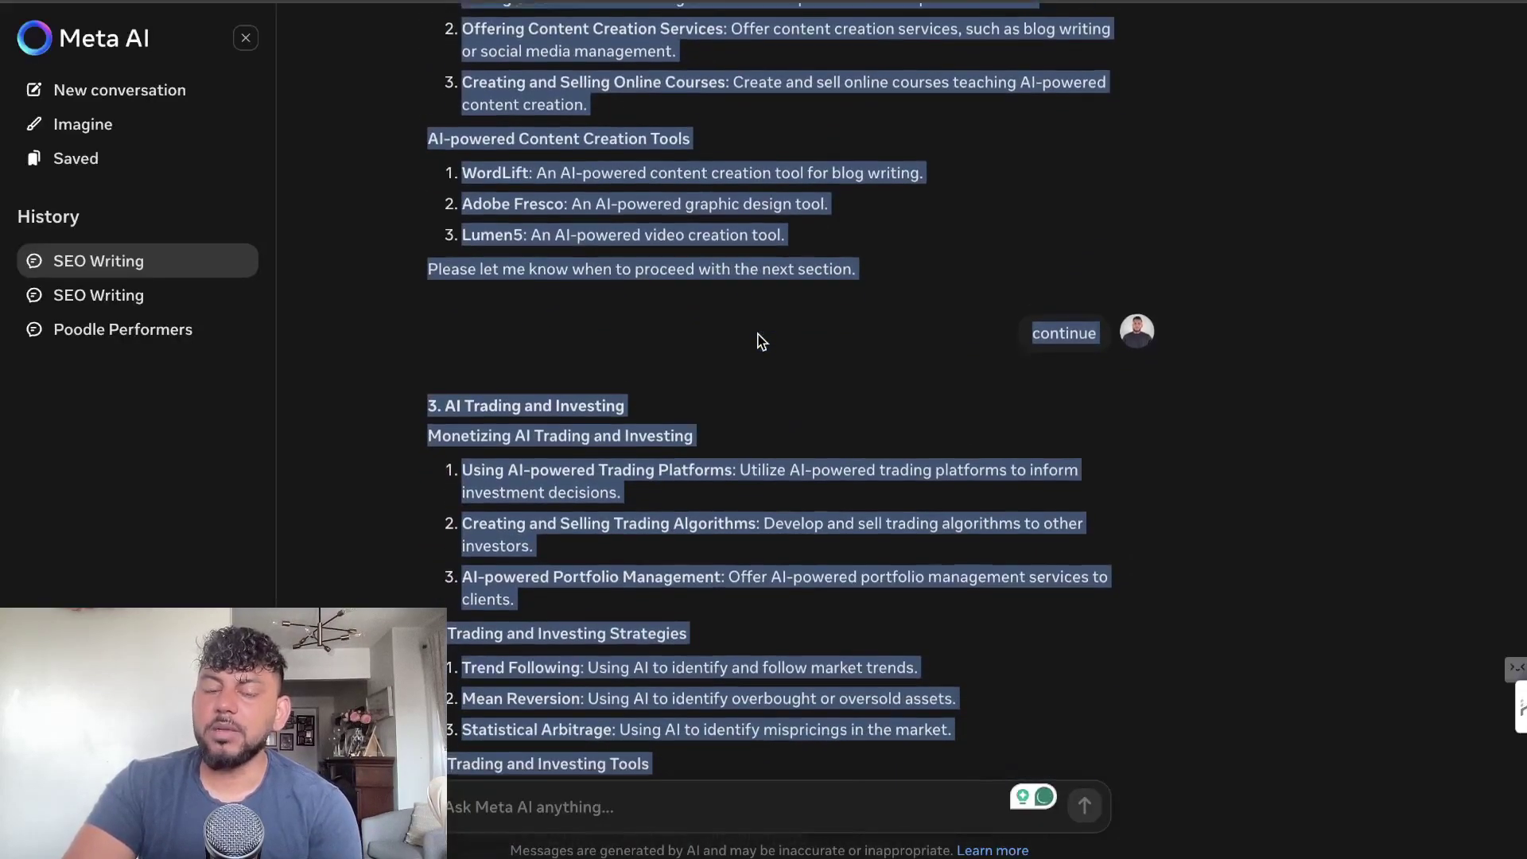
scroll(757, 340, "down", 7)
scroll(757, 340, "down", 1)
scroll(757, 340, "down", 6)
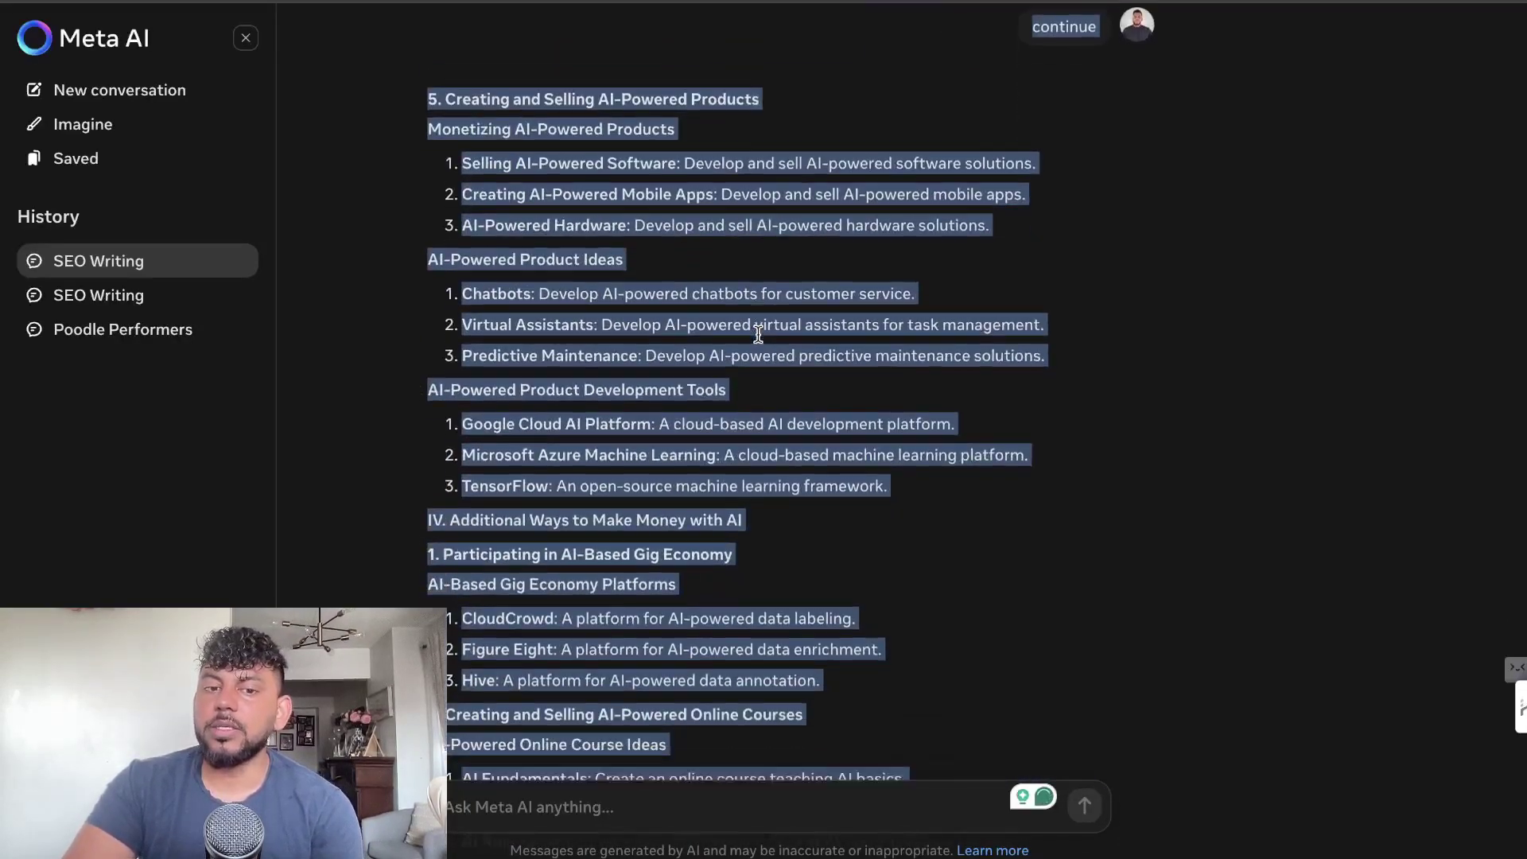
scroll(757, 338, "down", 1)
scroll(757, 334, "down", 5)
left_click(757, 334)
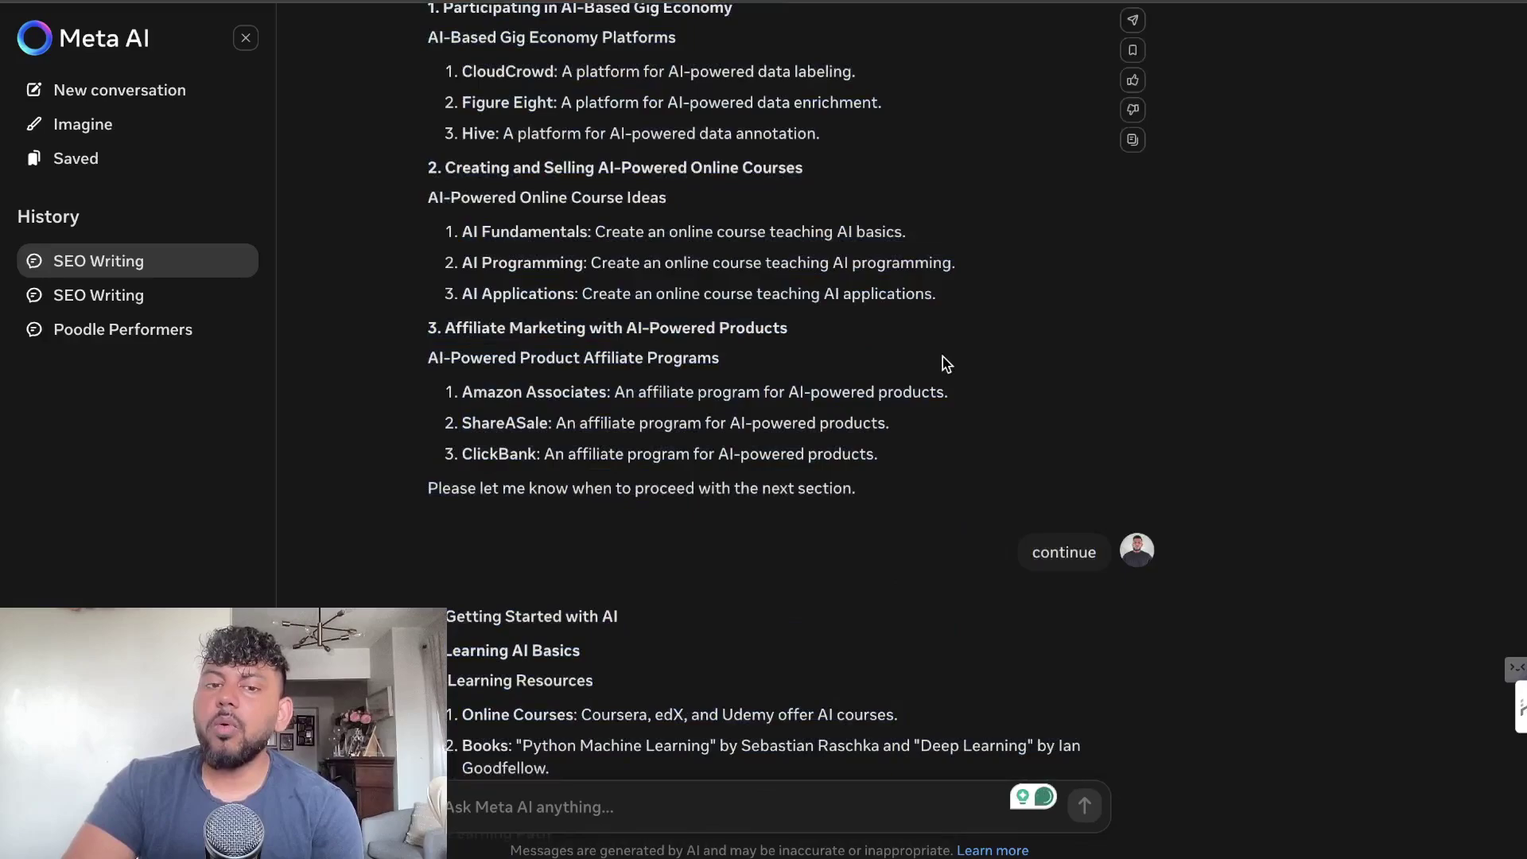
scroll(944, 364, "up", 5)
scroll(944, 364, "up", 5)
scroll(944, 365, "up", 6)
scroll(943, 362, "down", 7)
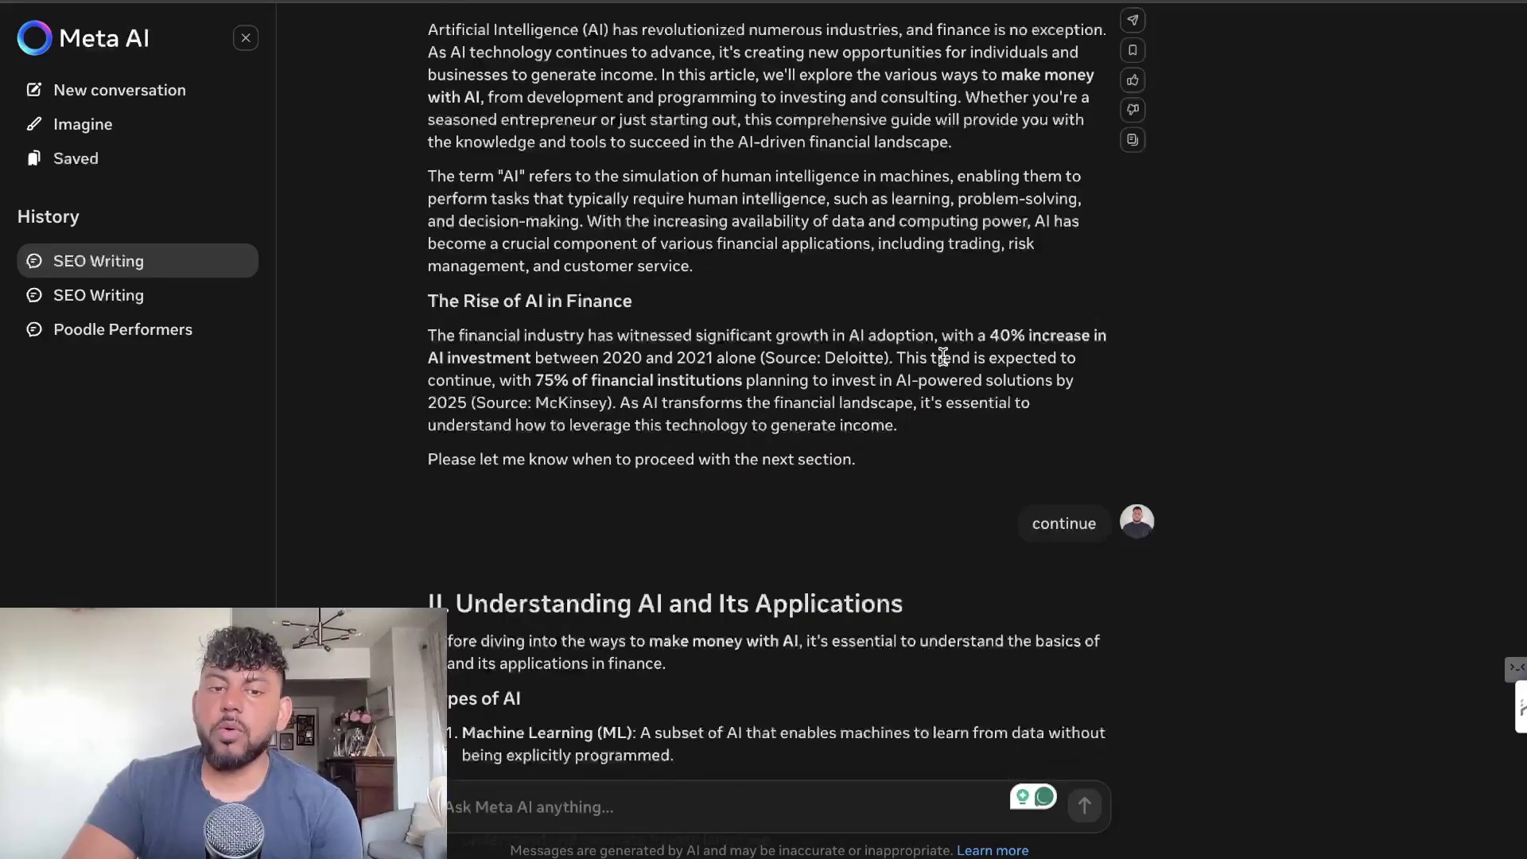
scroll(942, 358, "up", 2)
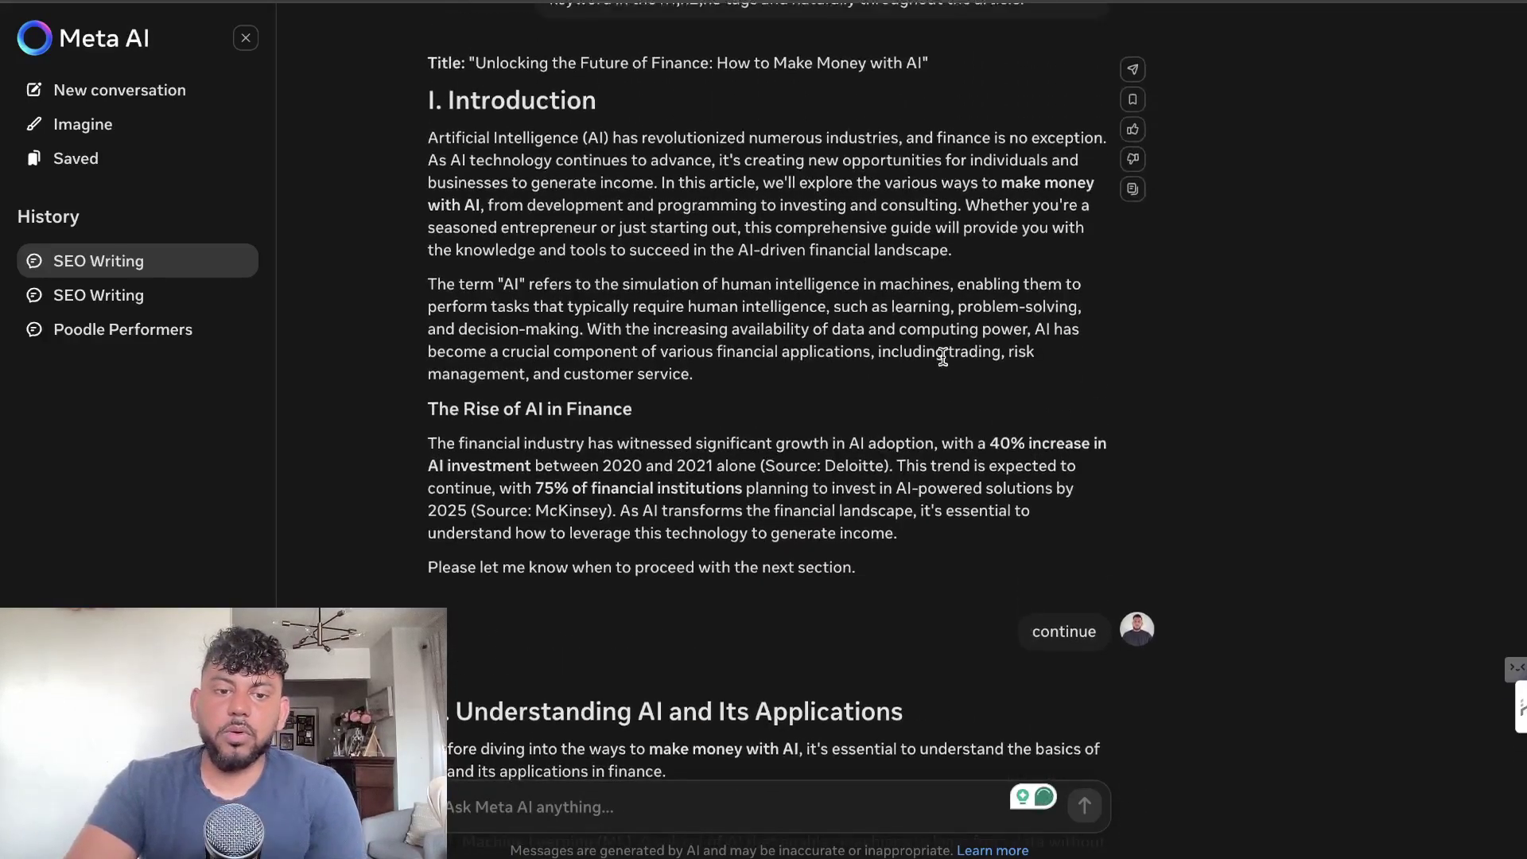
Send 'continie' to Meta AI so it writes the VI. Conclusion section.
scroll(942, 358, "down", 4)
scroll(942, 358, "down", 3)
scroll(943, 358, "down", 5)
scroll(943, 359, "down", 3)
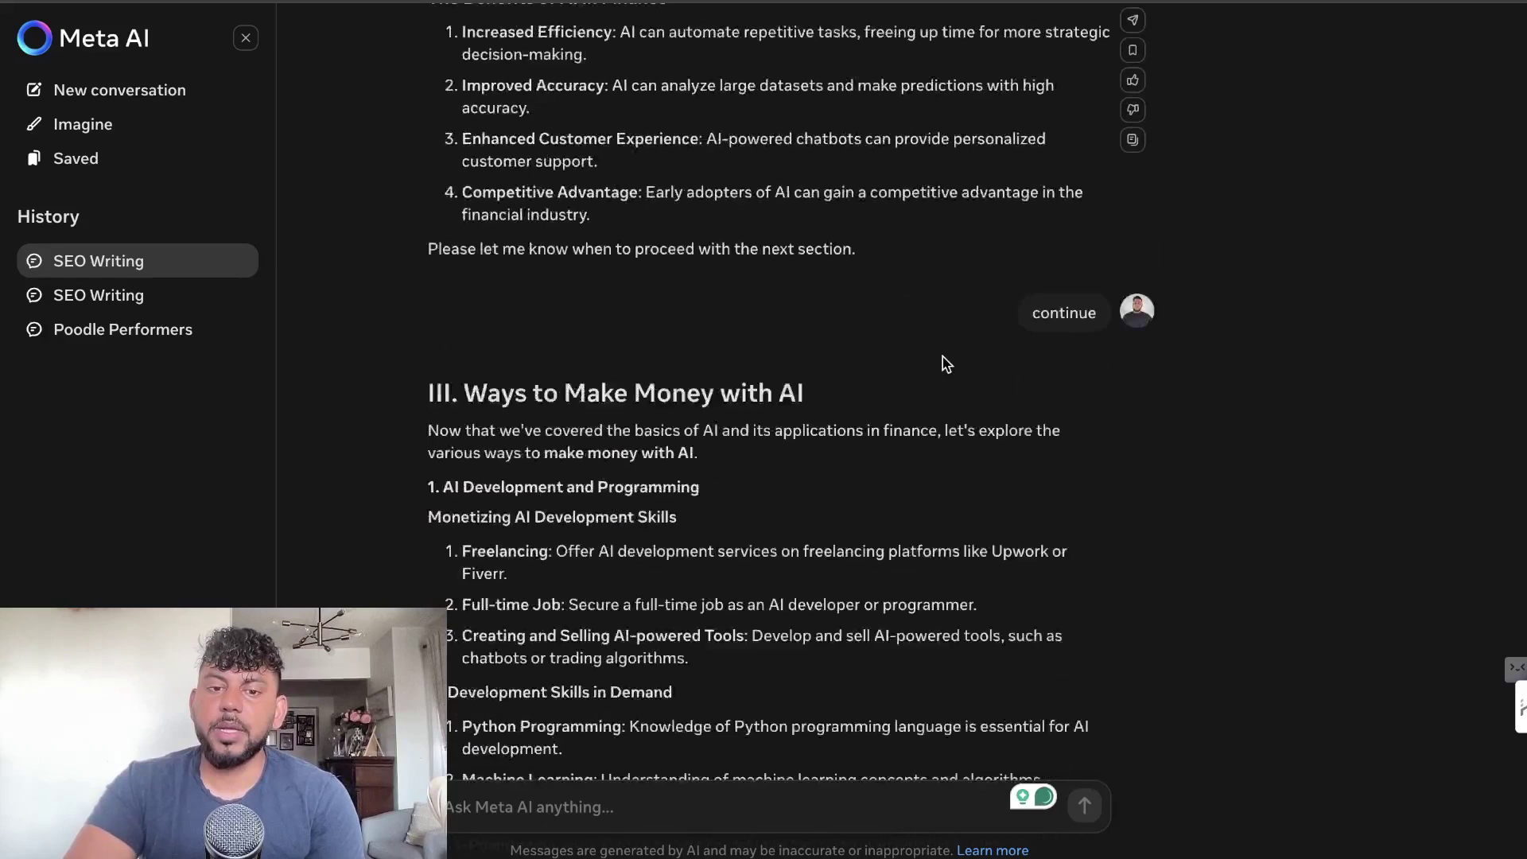
scroll(944, 361, "down", 3)
scroll(945, 364, "down", 7)
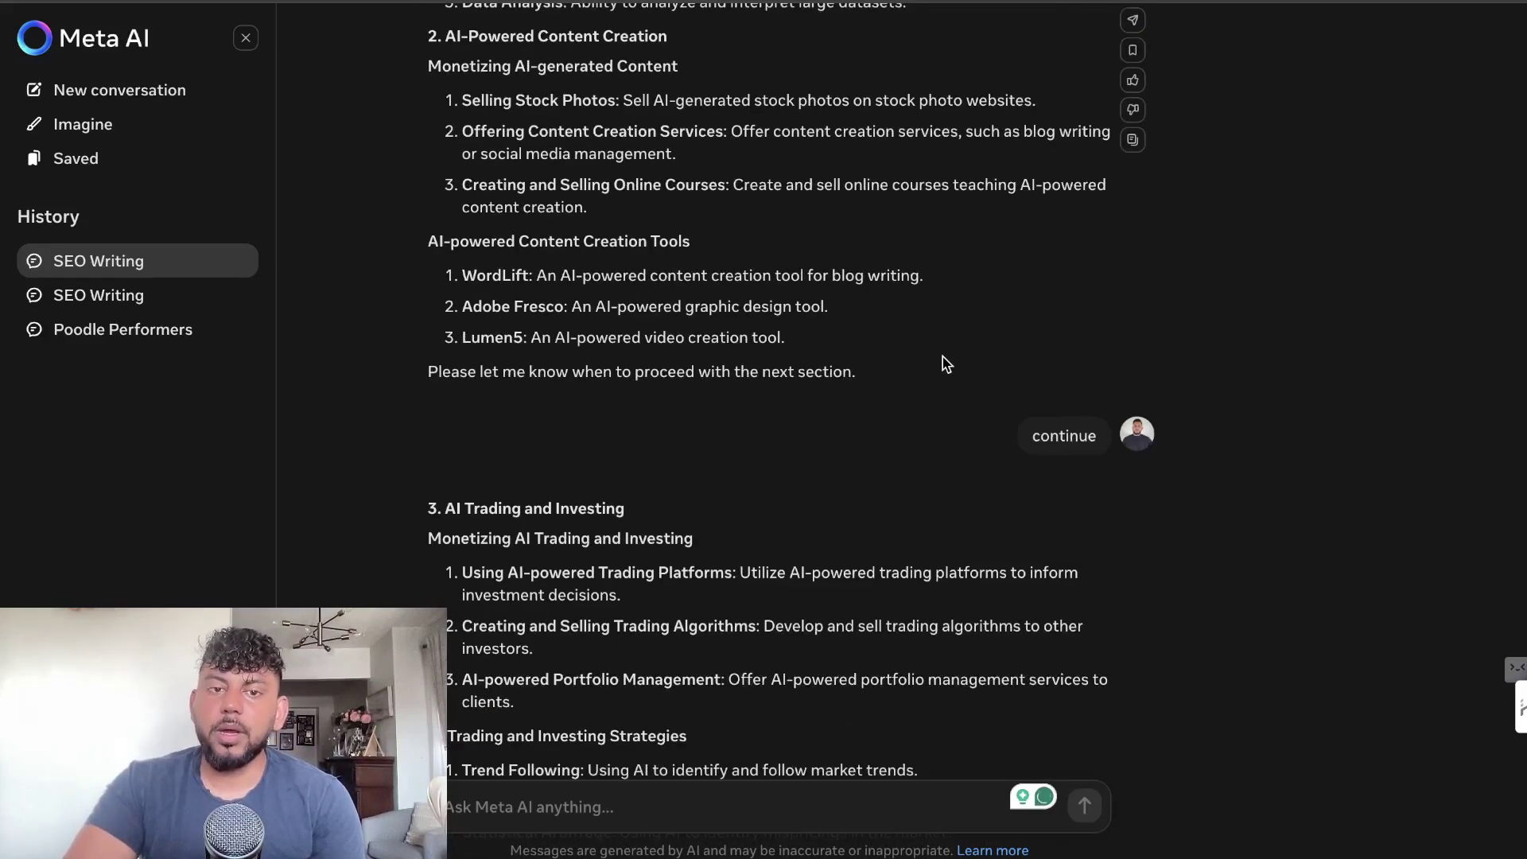
scroll(945, 364, "down", 2)
scroll(945, 364, "down", 4)
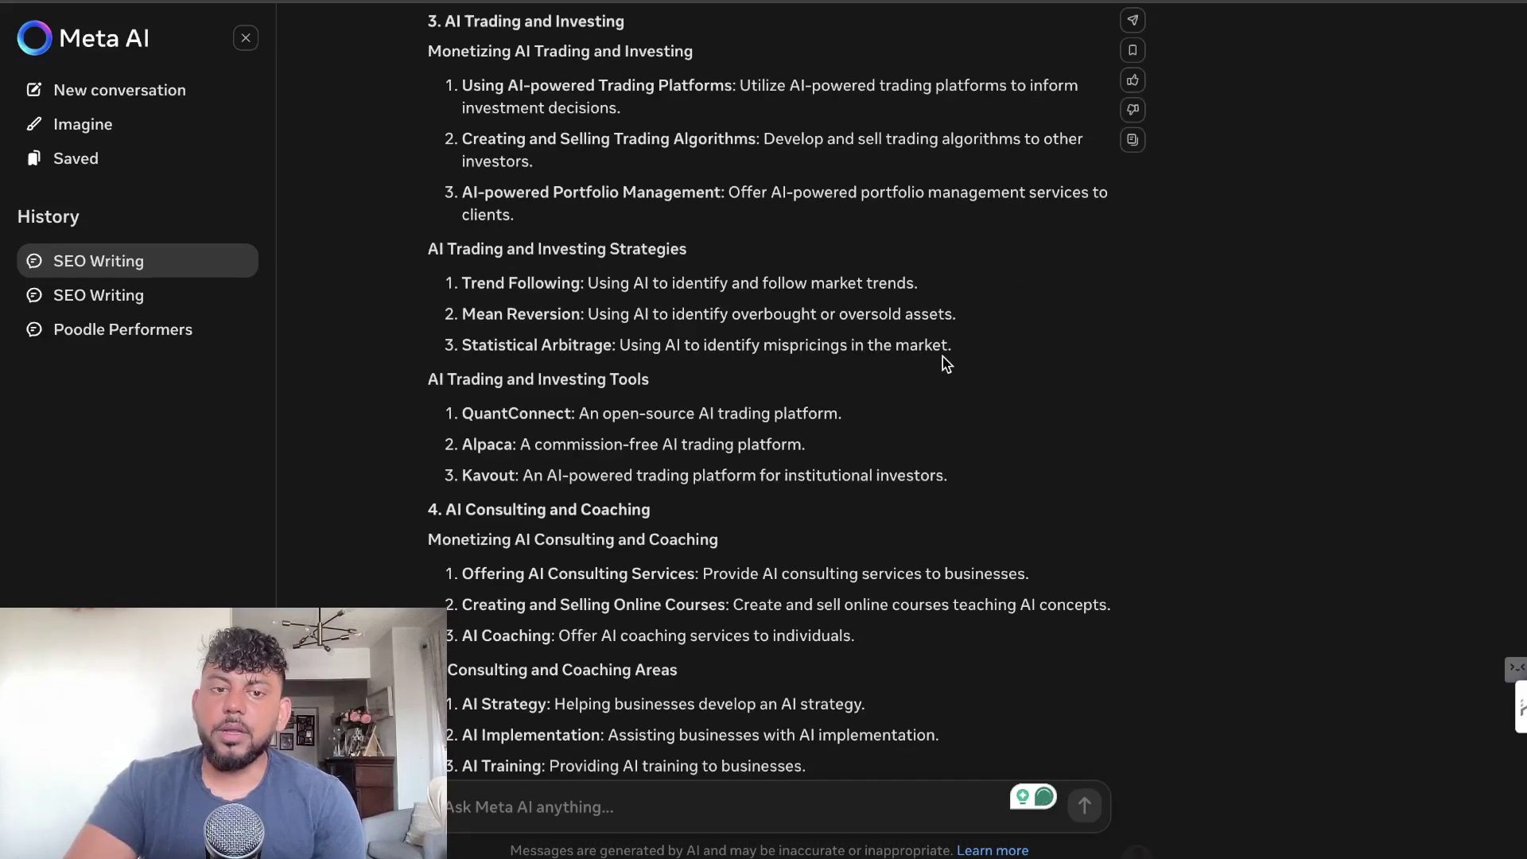
scroll(945, 364, "down", 1)
scroll(945, 364, "down", 1)
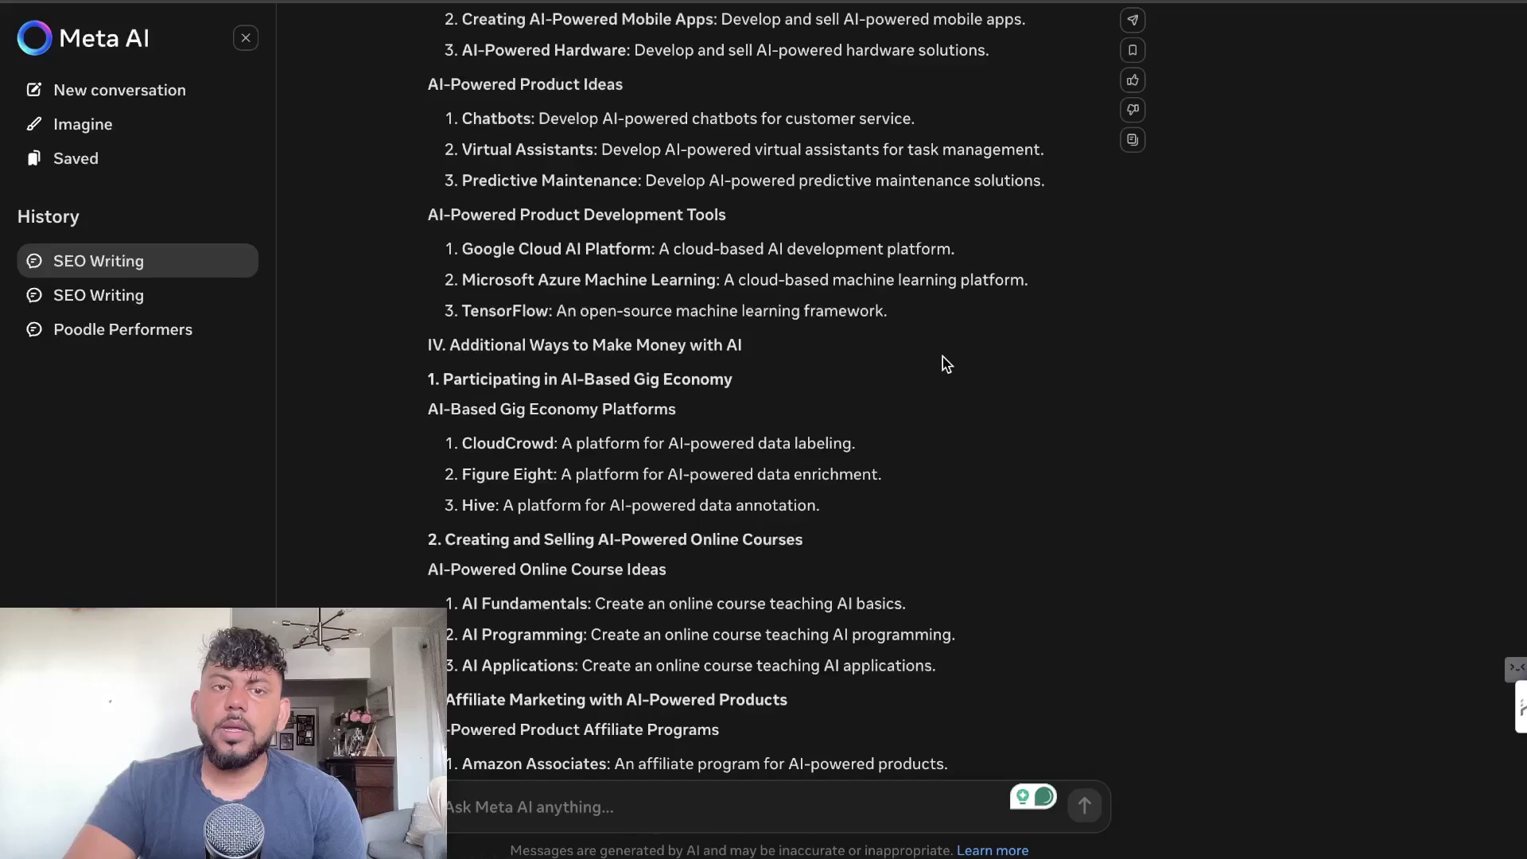
scroll(946, 364, "down", 5)
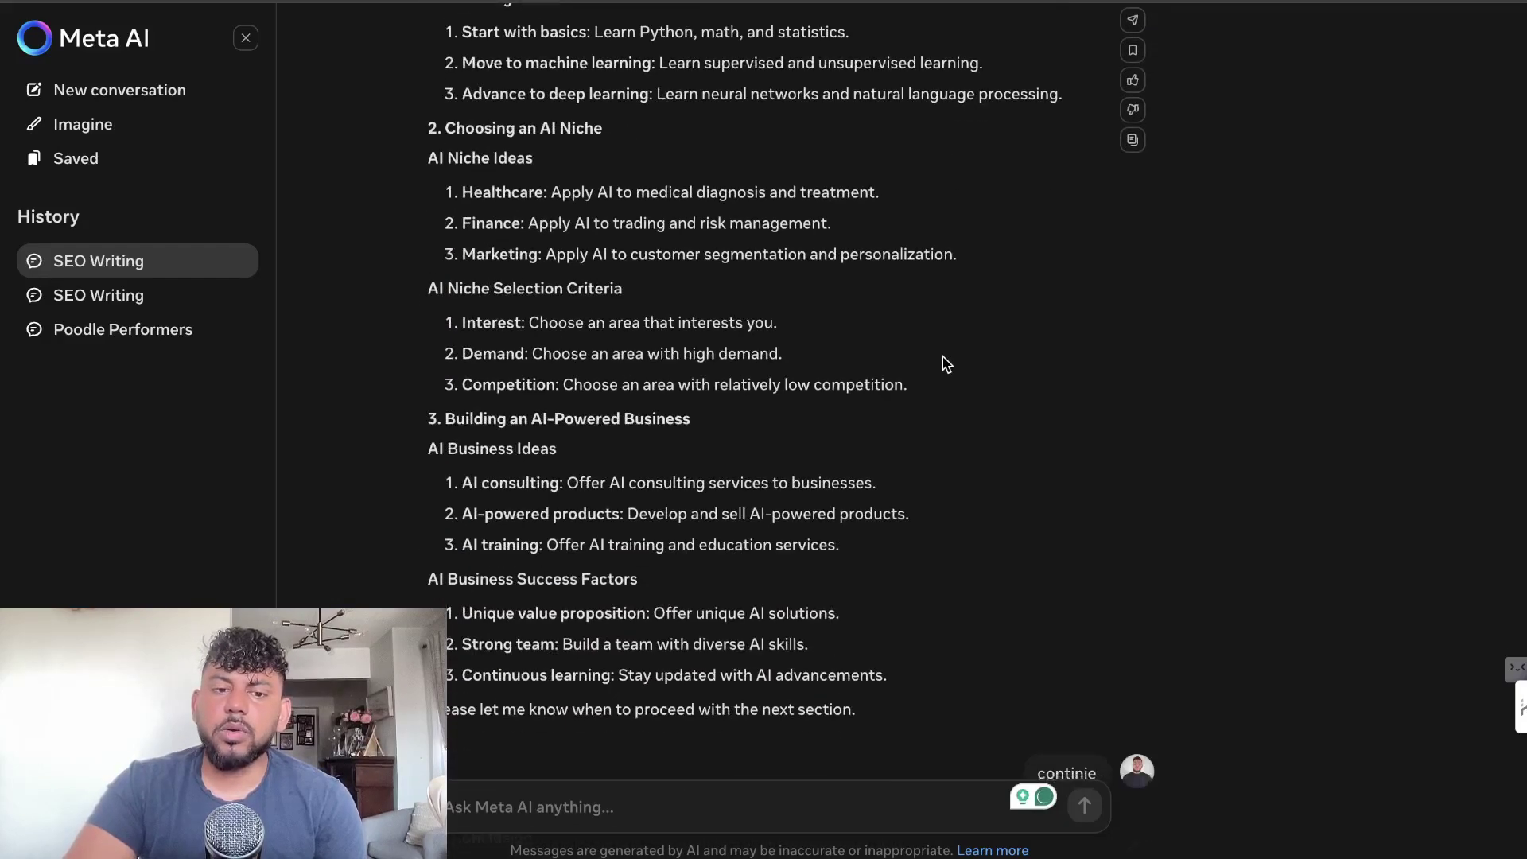
type("continie")
key("Return")
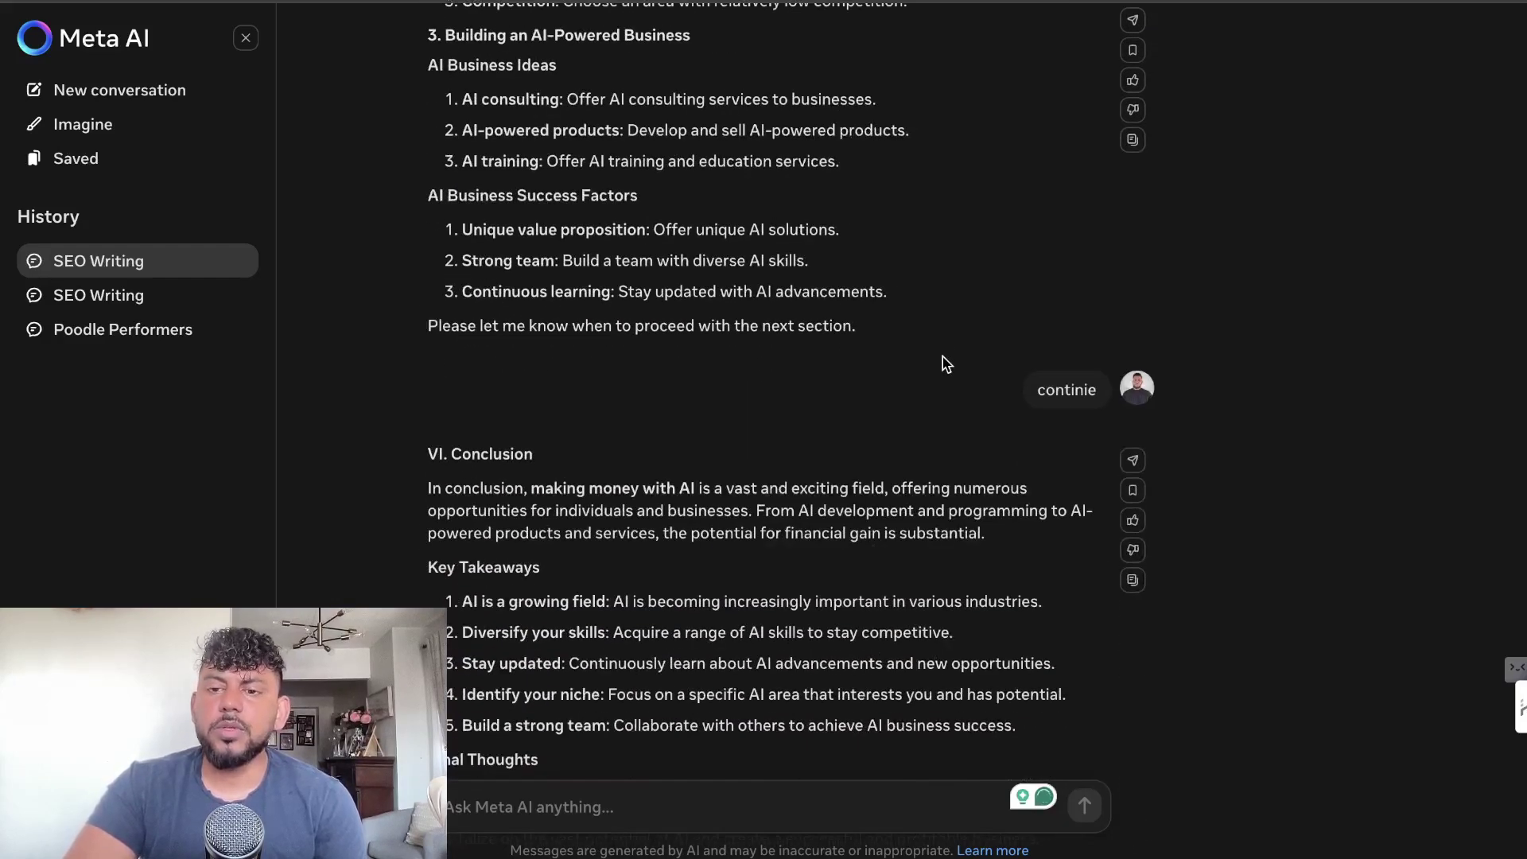
scroll(945, 363, "up", 10)
scroll(945, 364, "up", 3)
scroll(945, 363, "up", 3)
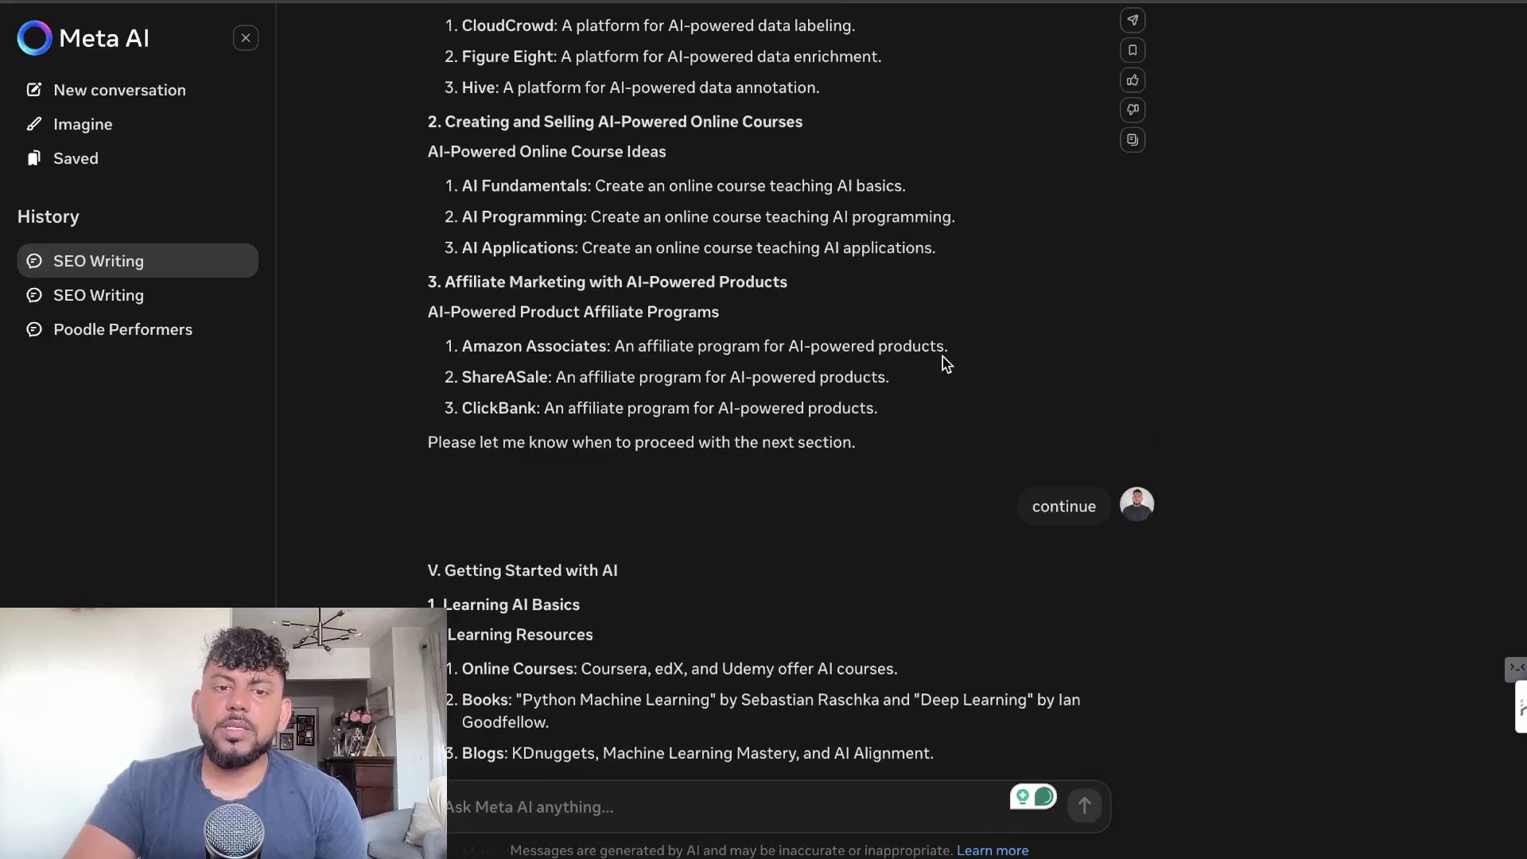
scroll(945, 363, "up", 1)
scroll(944, 364, "up", 3)
scroll(945, 363, "up", 5)
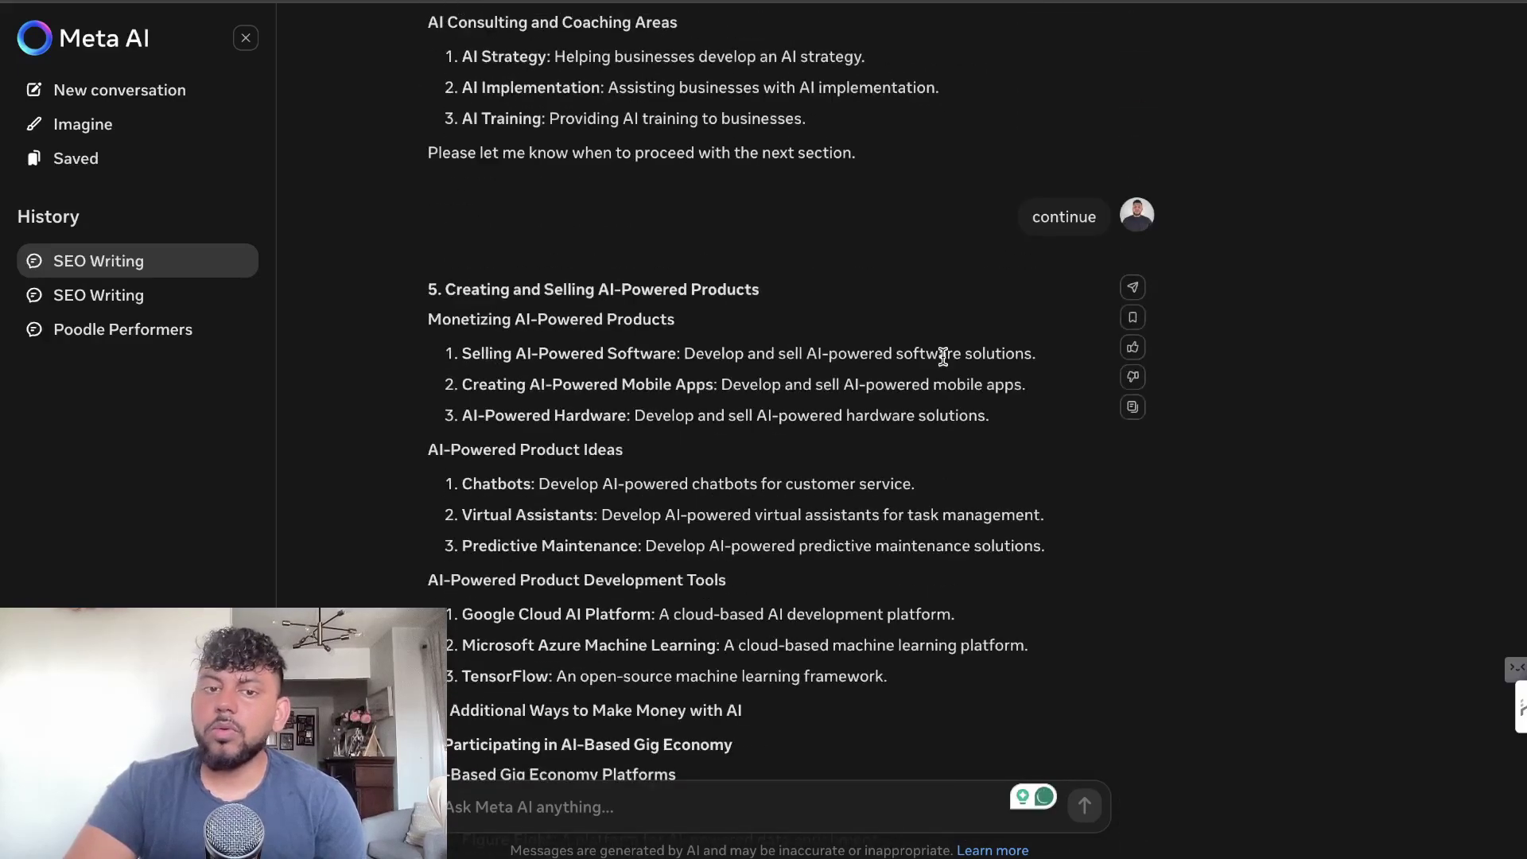
scroll(942, 455, "up", 3)
scroll(598, 367, "up", 2)
scroll(598, 367, "up", 3)
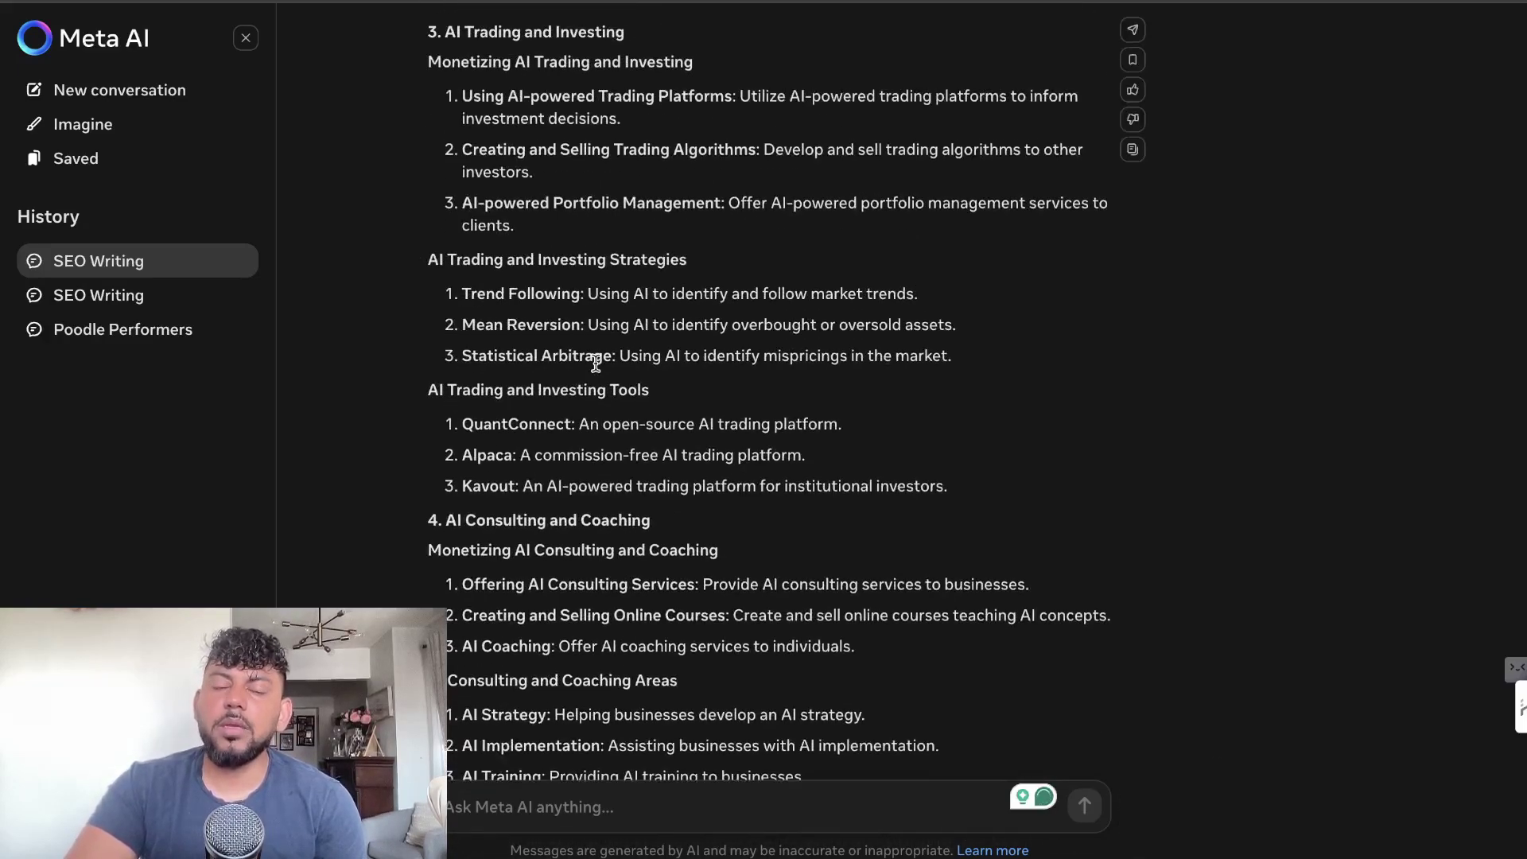
scroll(598, 368, "up", 1)
scroll(598, 367, "up", 10)
scroll(598, 367, "up", 1)
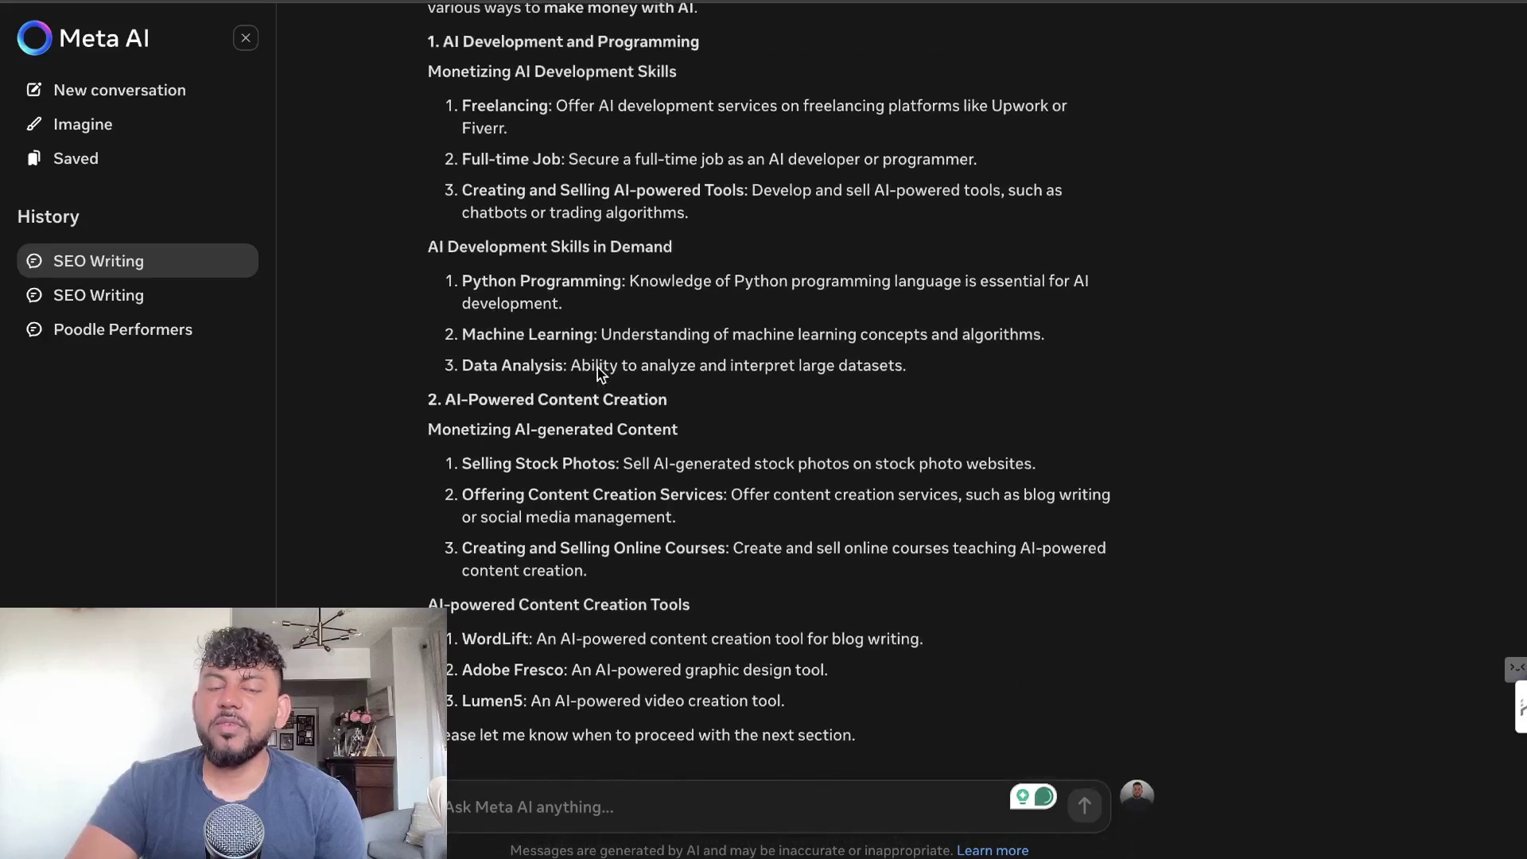
scroll(598, 367, "up", 1)
scroll(598, 367, "up", 3)
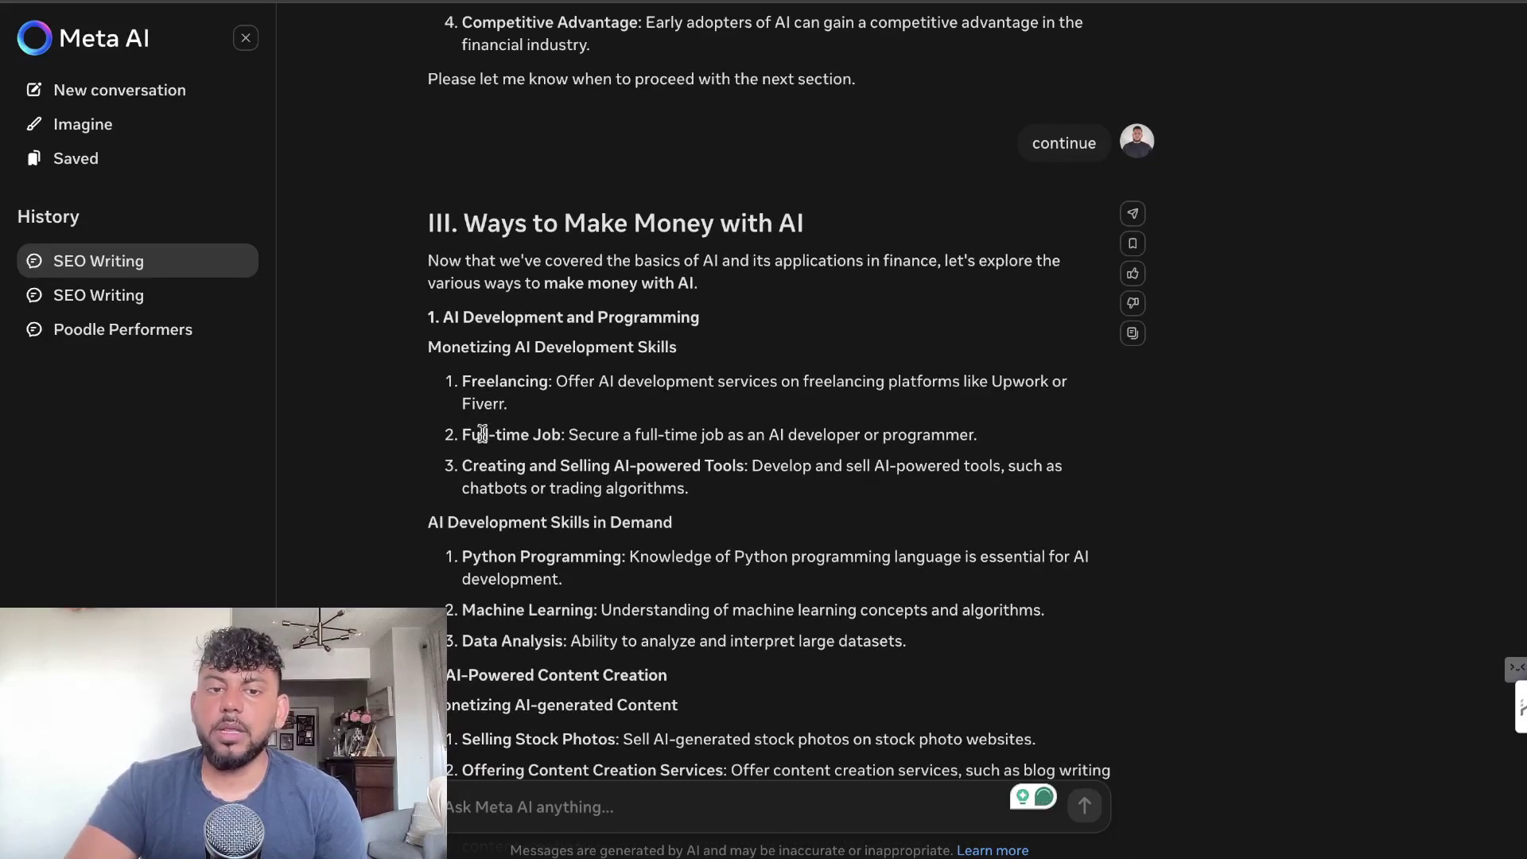
scroll(522, 430, "up", 5)
scroll(521, 429, "up", 5)
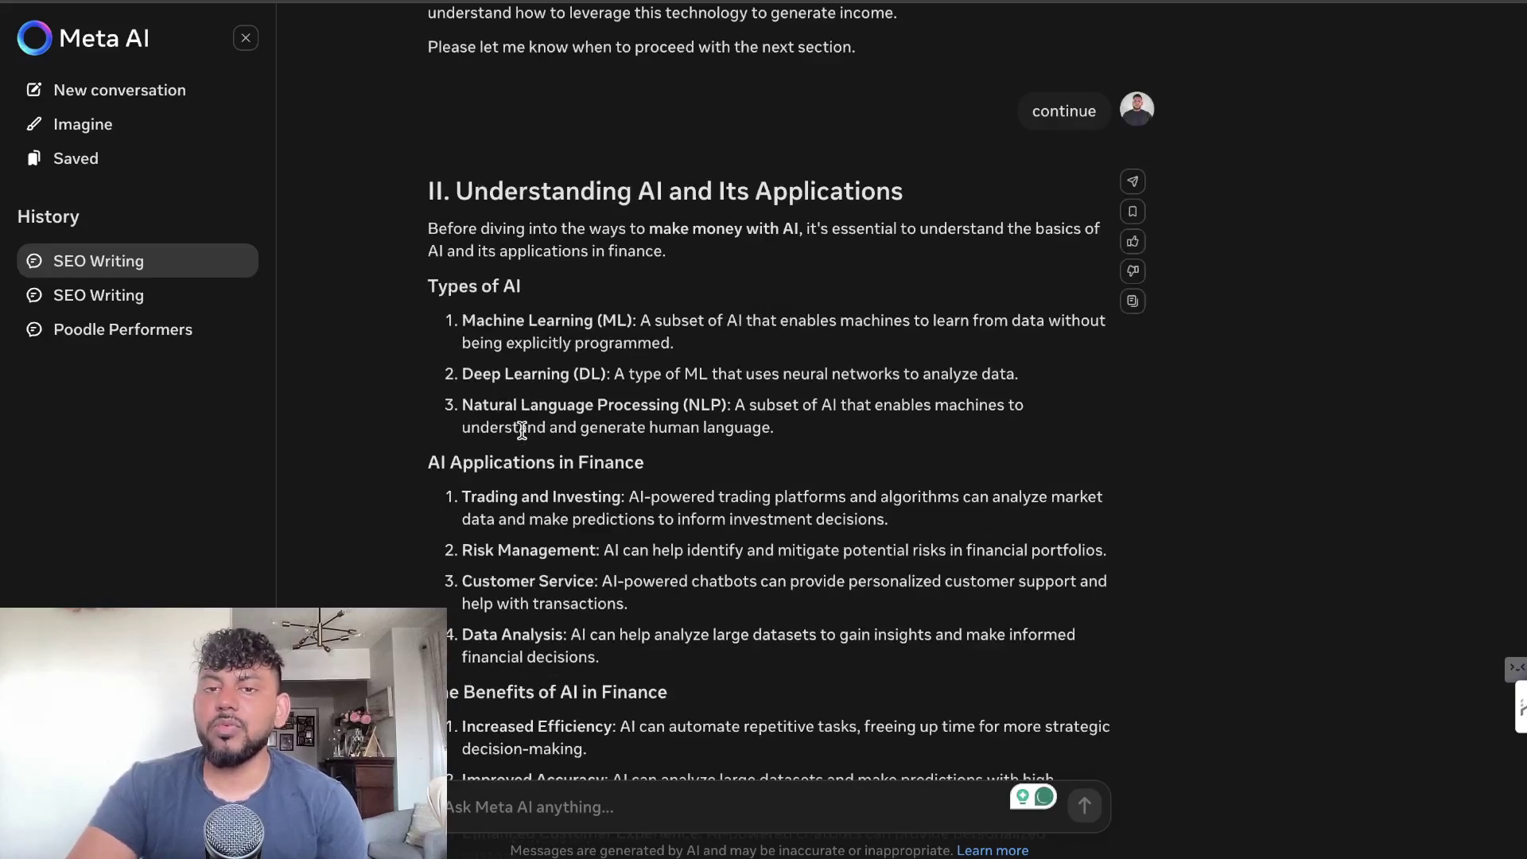
scroll(521, 429, "up", 2)
scroll(521, 430, "up", 3)
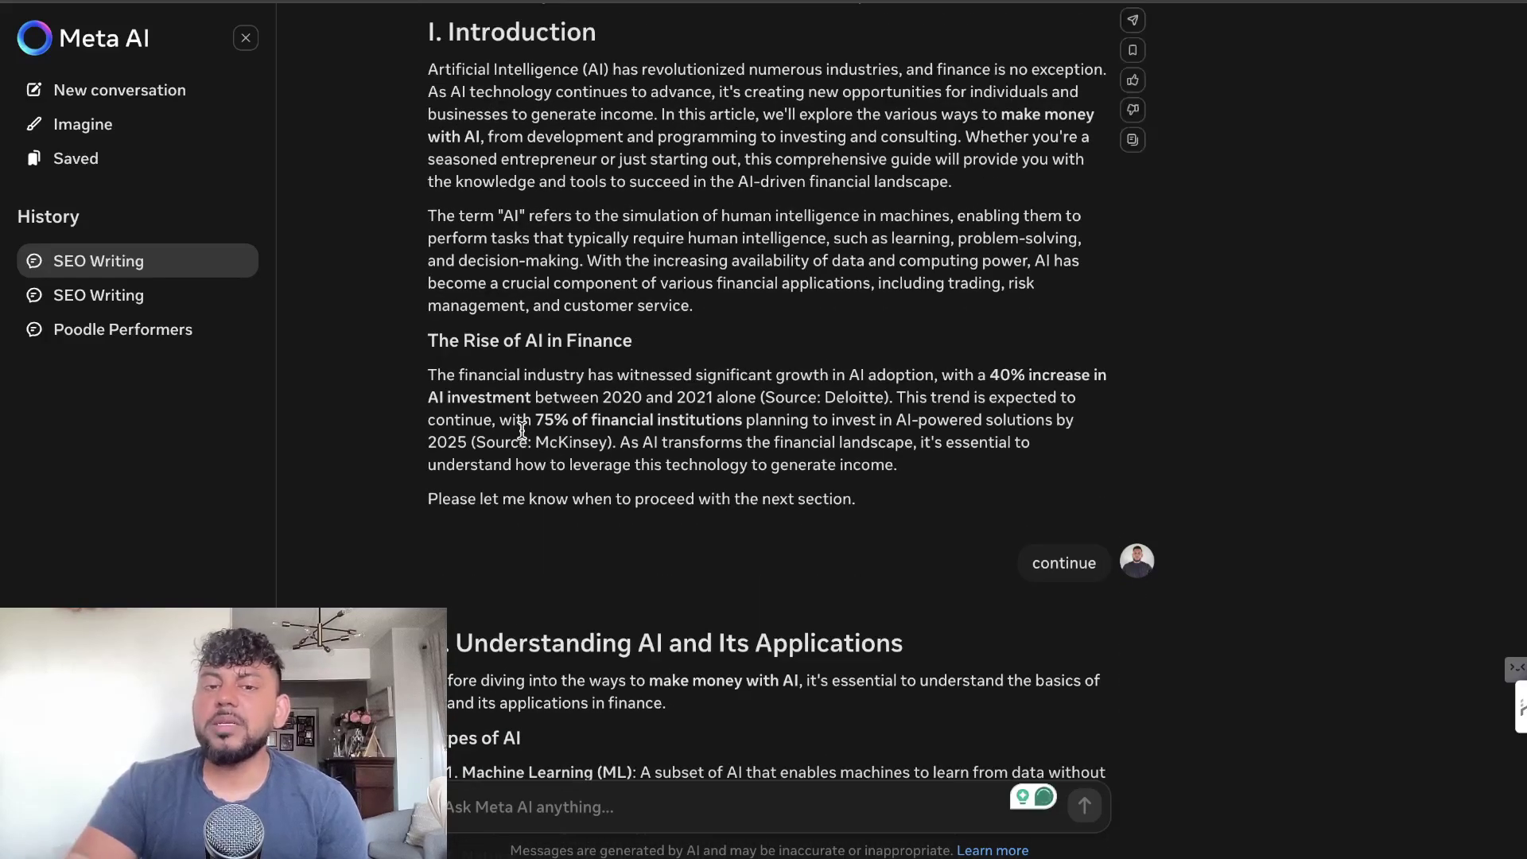
scroll(522, 429, "up", 2)
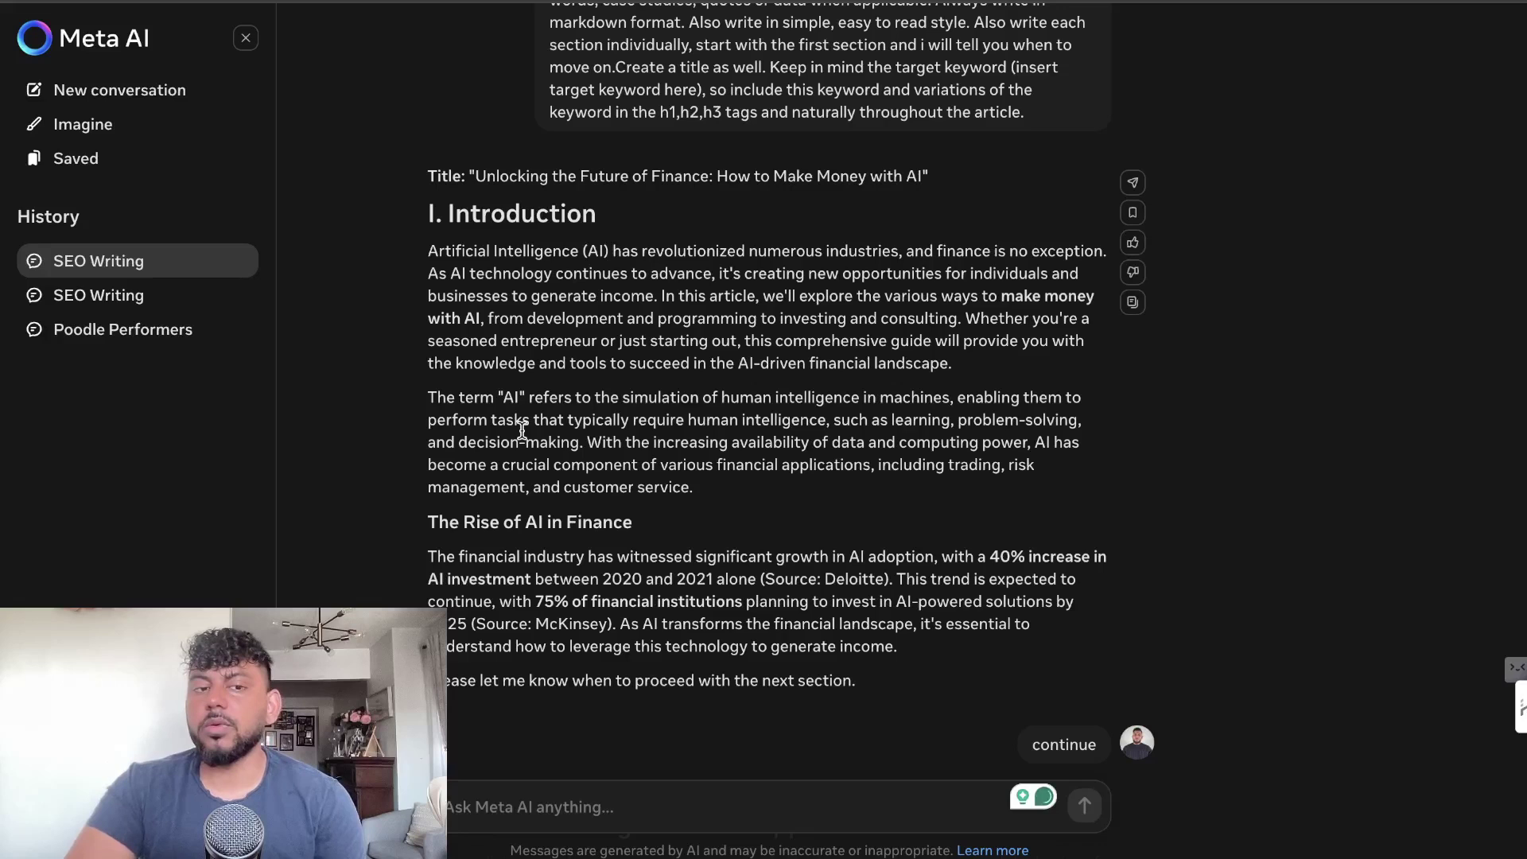
scroll(521, 429, "up", 1)
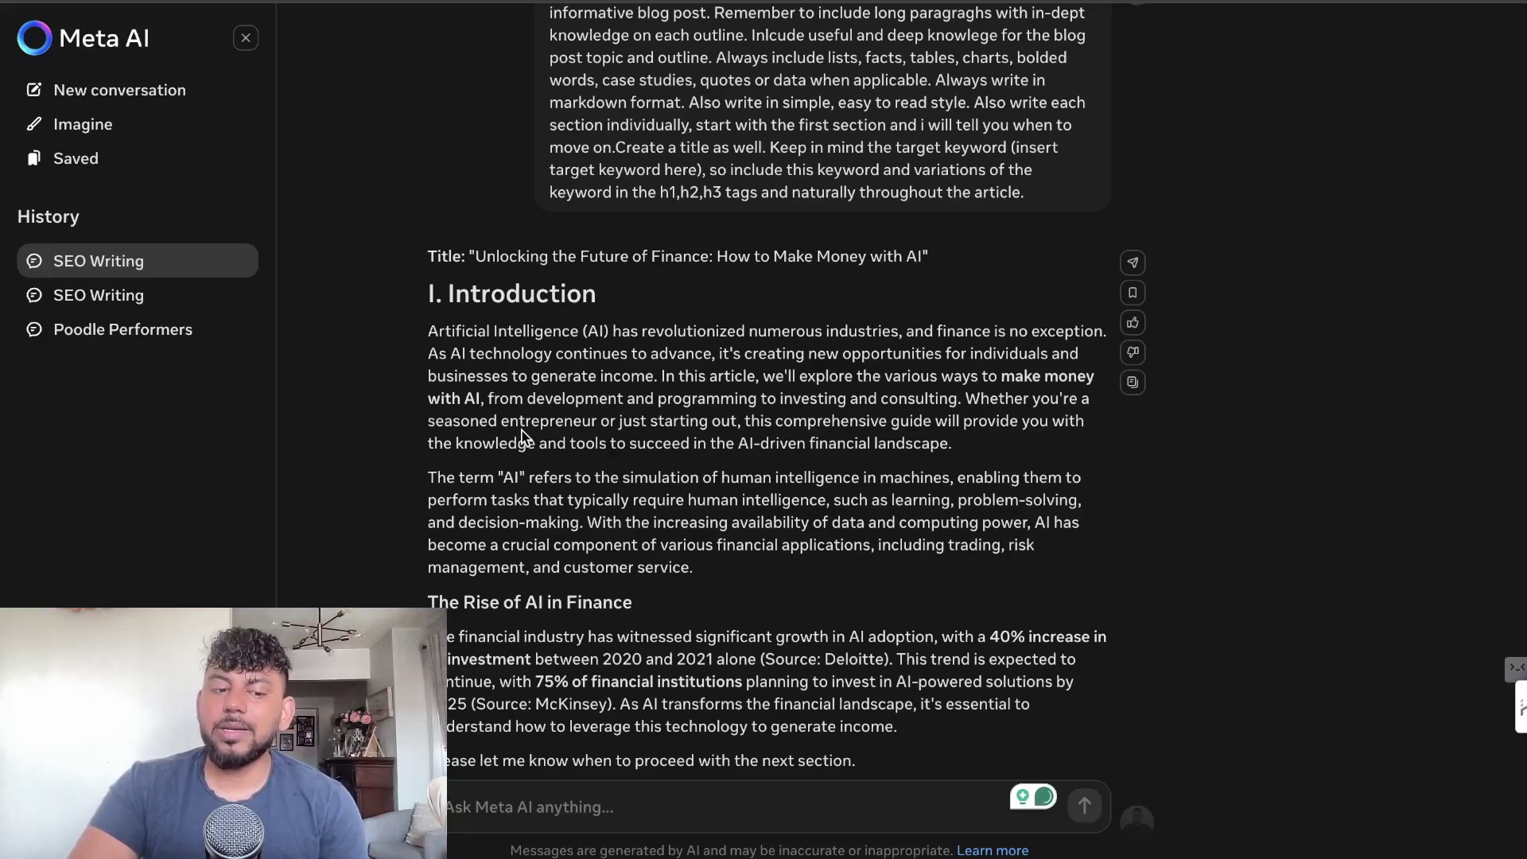
scroll(522, 435, "down", 8)
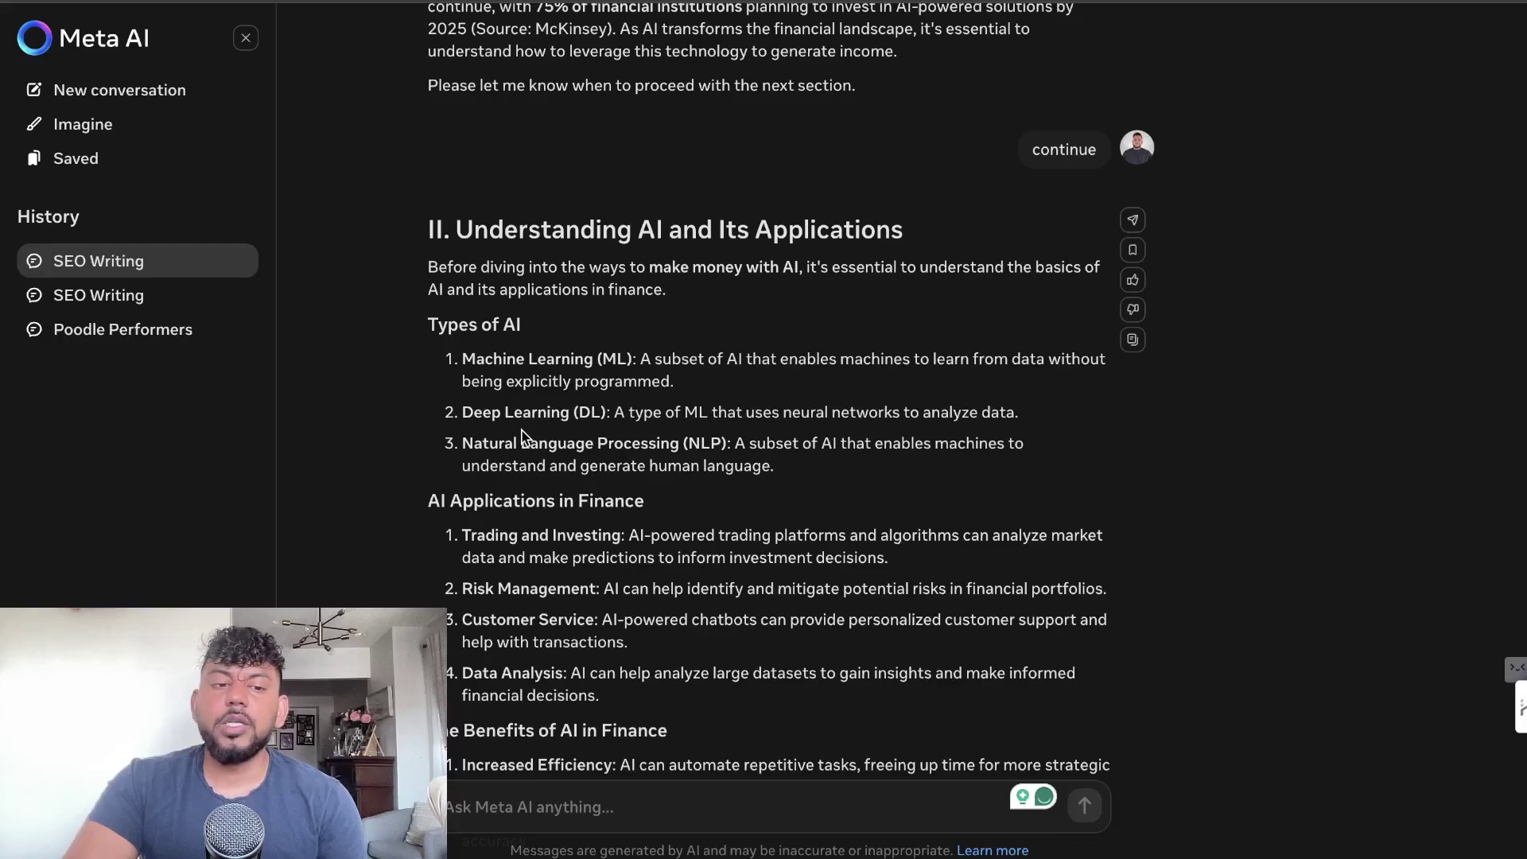
scroll(522, 436, "down", 4)
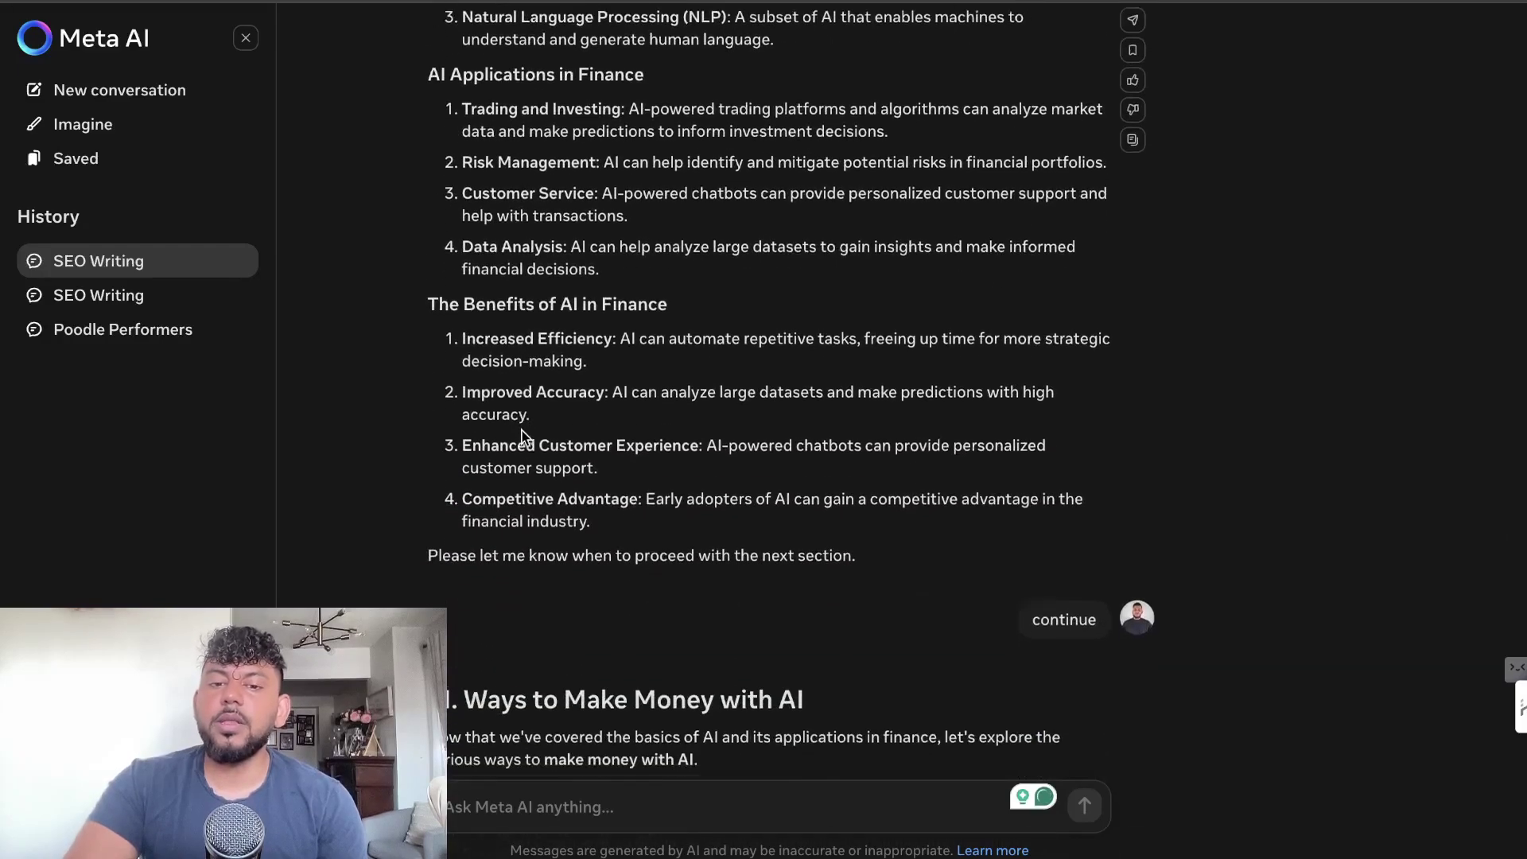
scroll(521, 433, "down", 12)
scroll(522, 430, "down", 2)
scroll(521, 430, "down", 6)
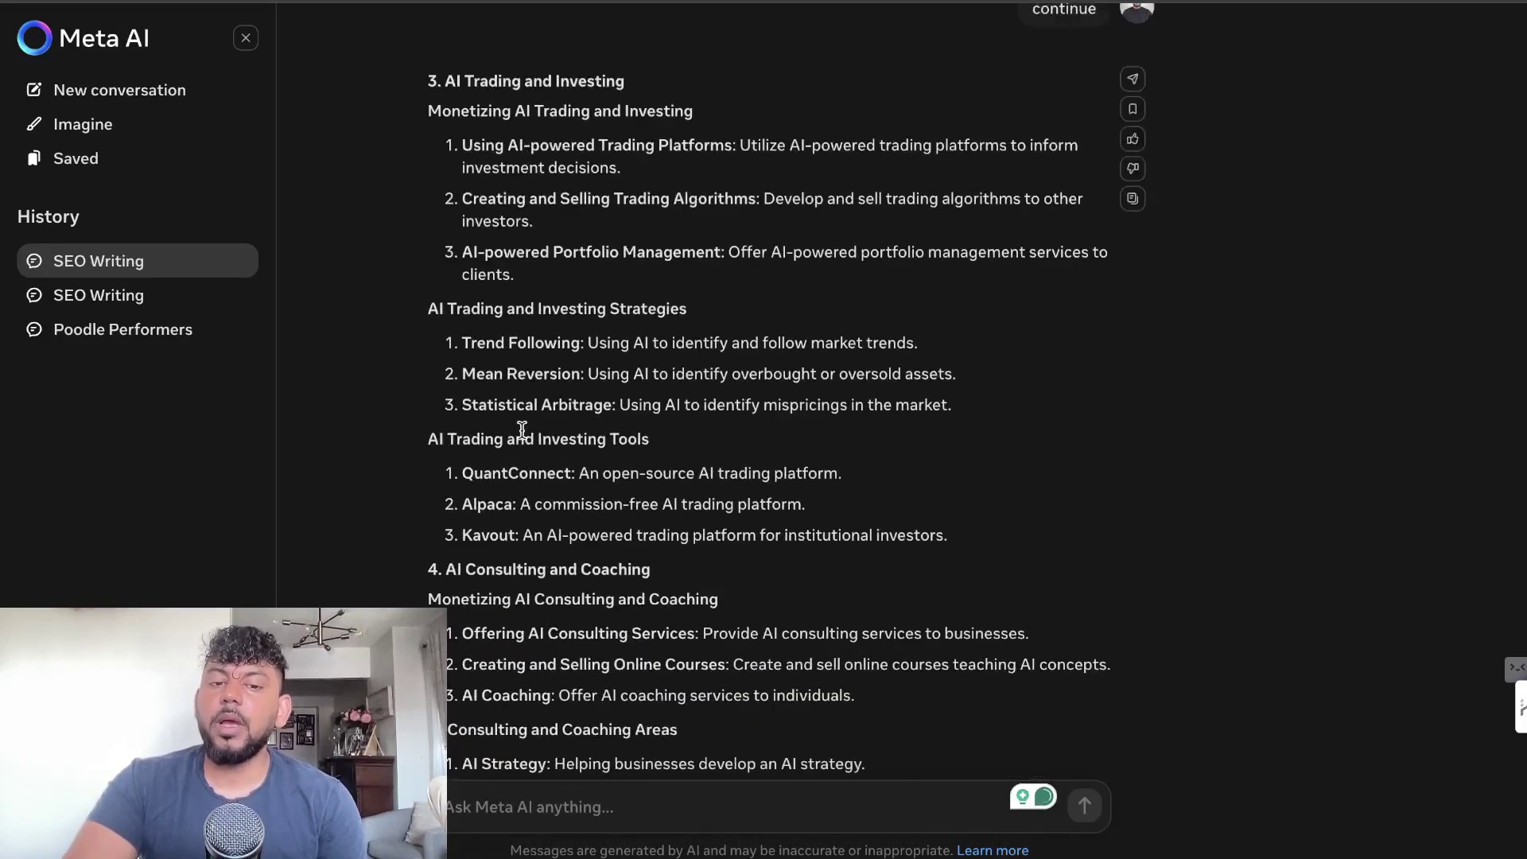
scroll(522, 431, "down", 8)
scroll(522, 430, "down", 3)
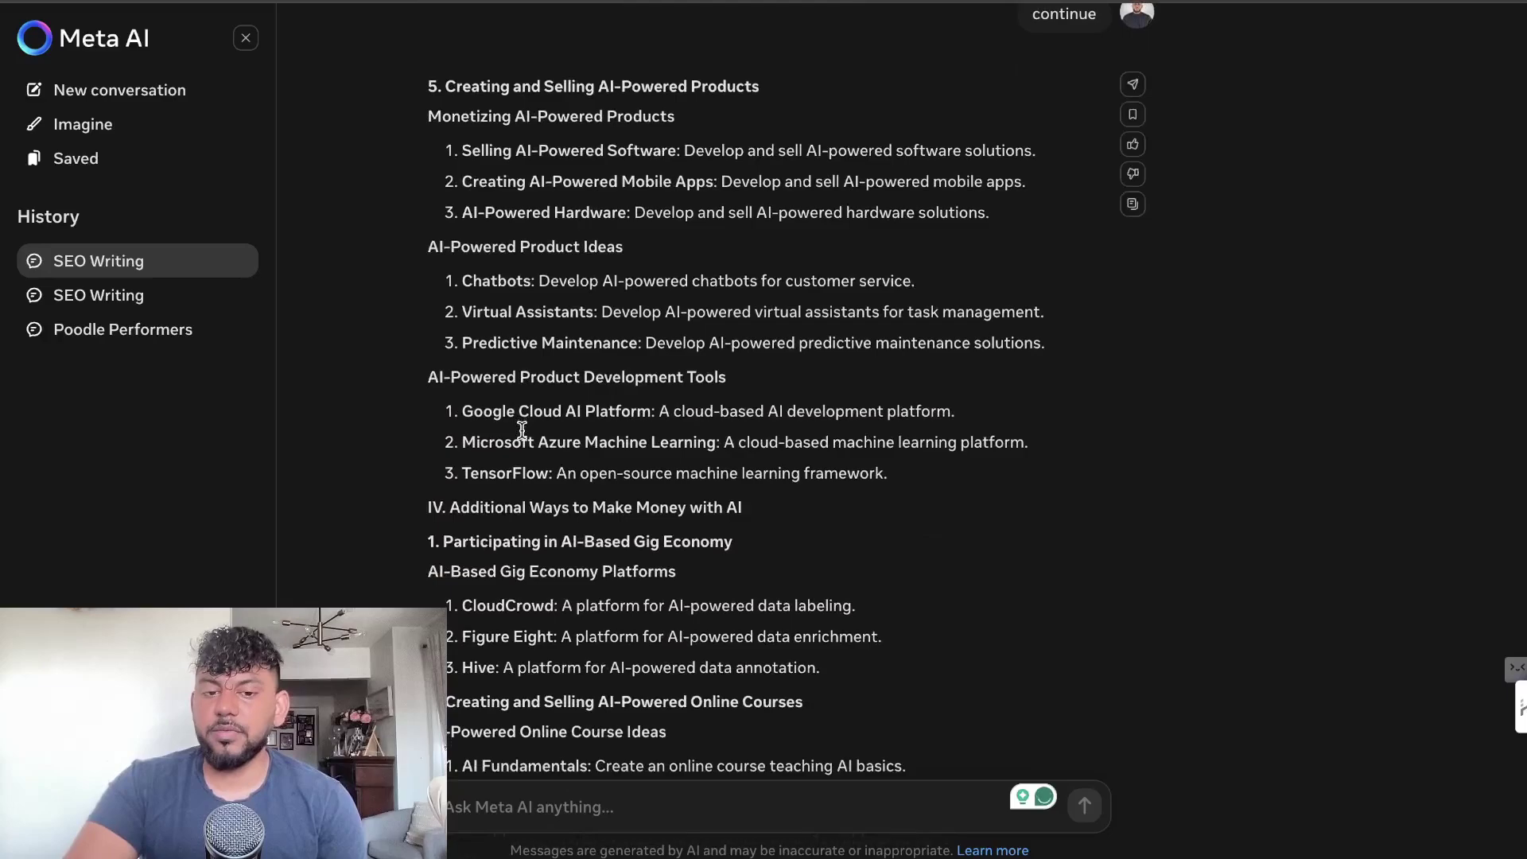